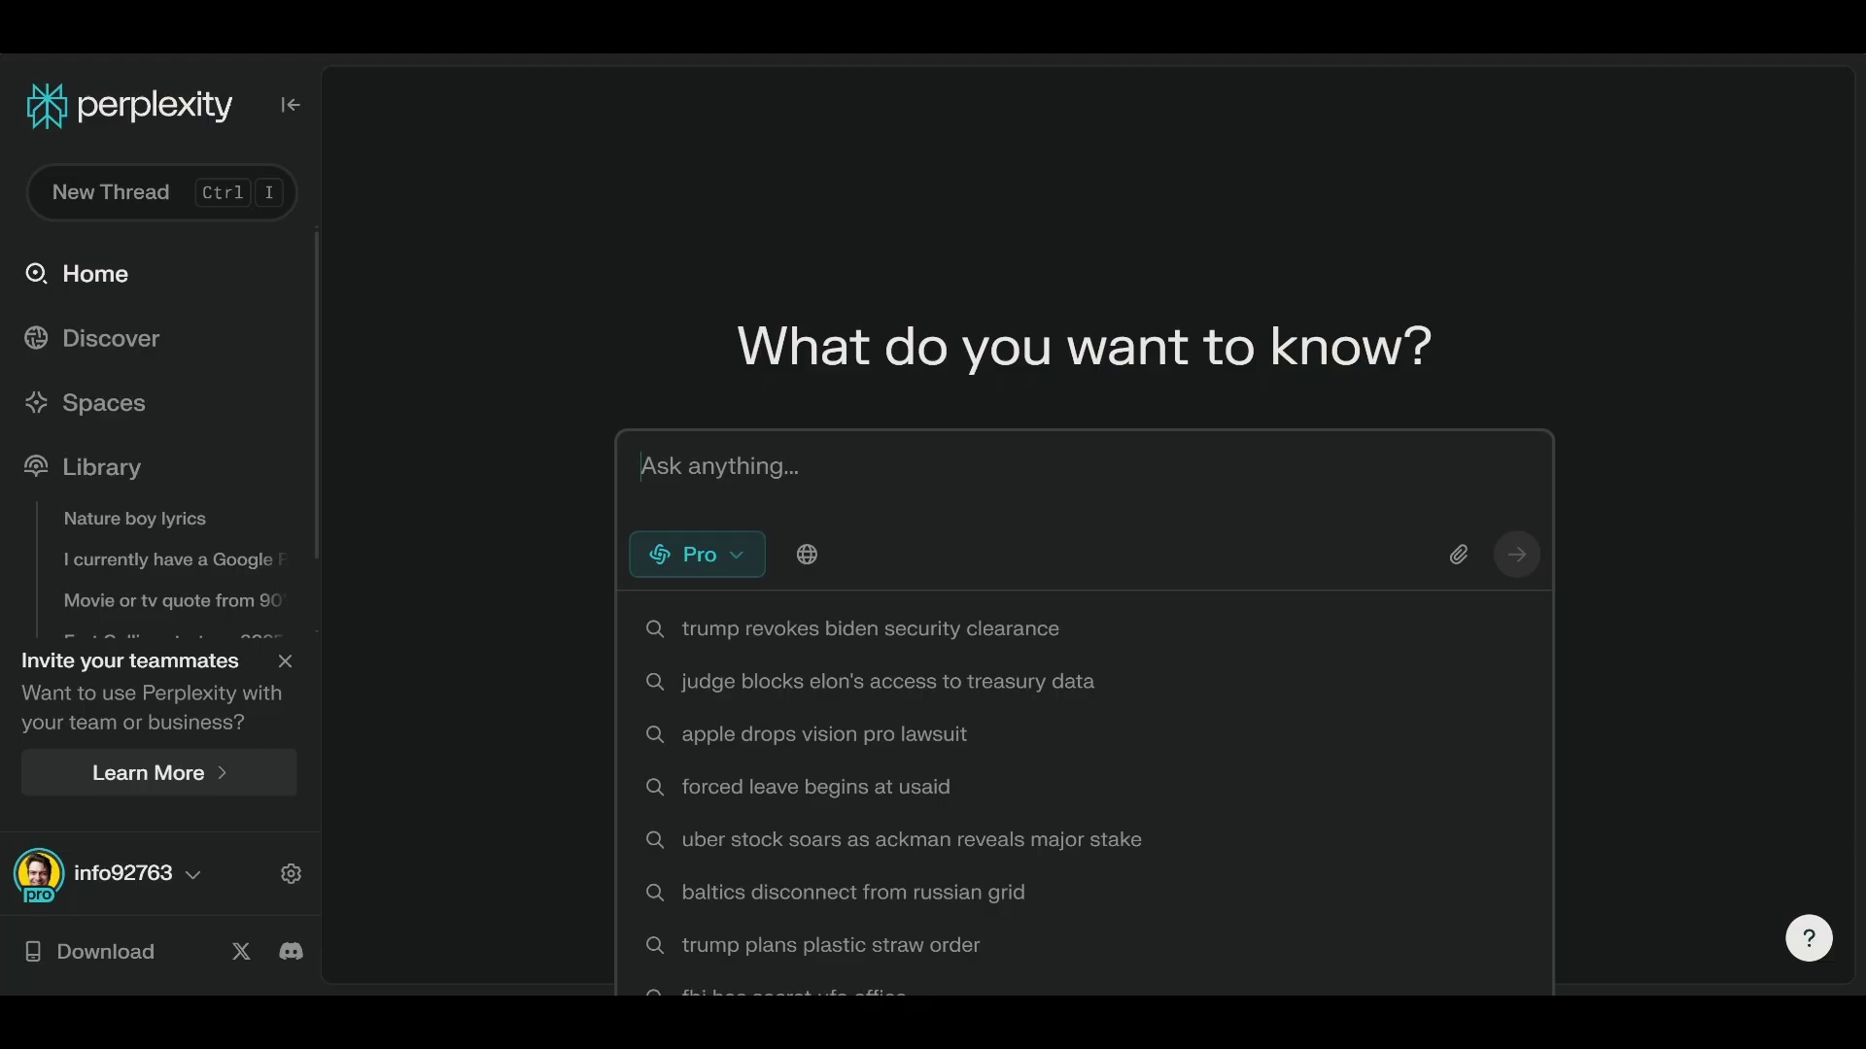
Begin the prompt 'create a detailed table of fine' in the Perplexity Ask box.
text(create a detailed ta)
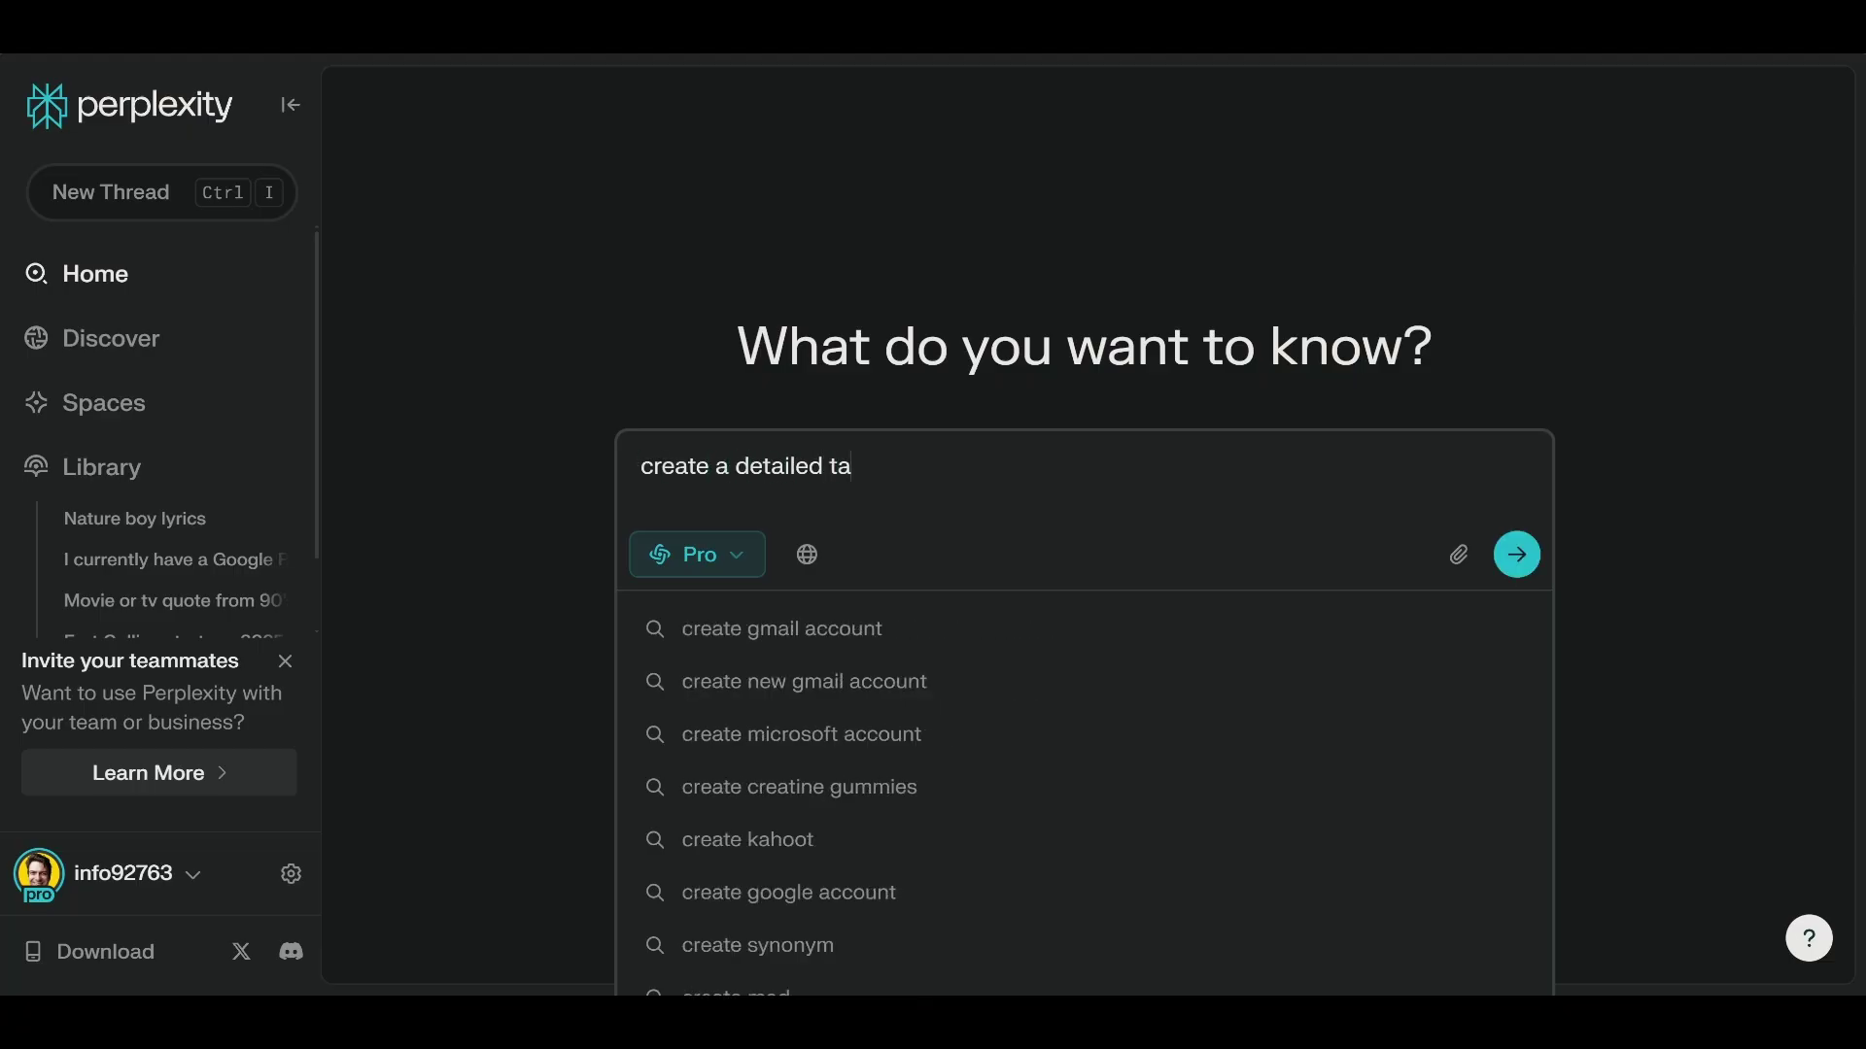
text(ble of fine)
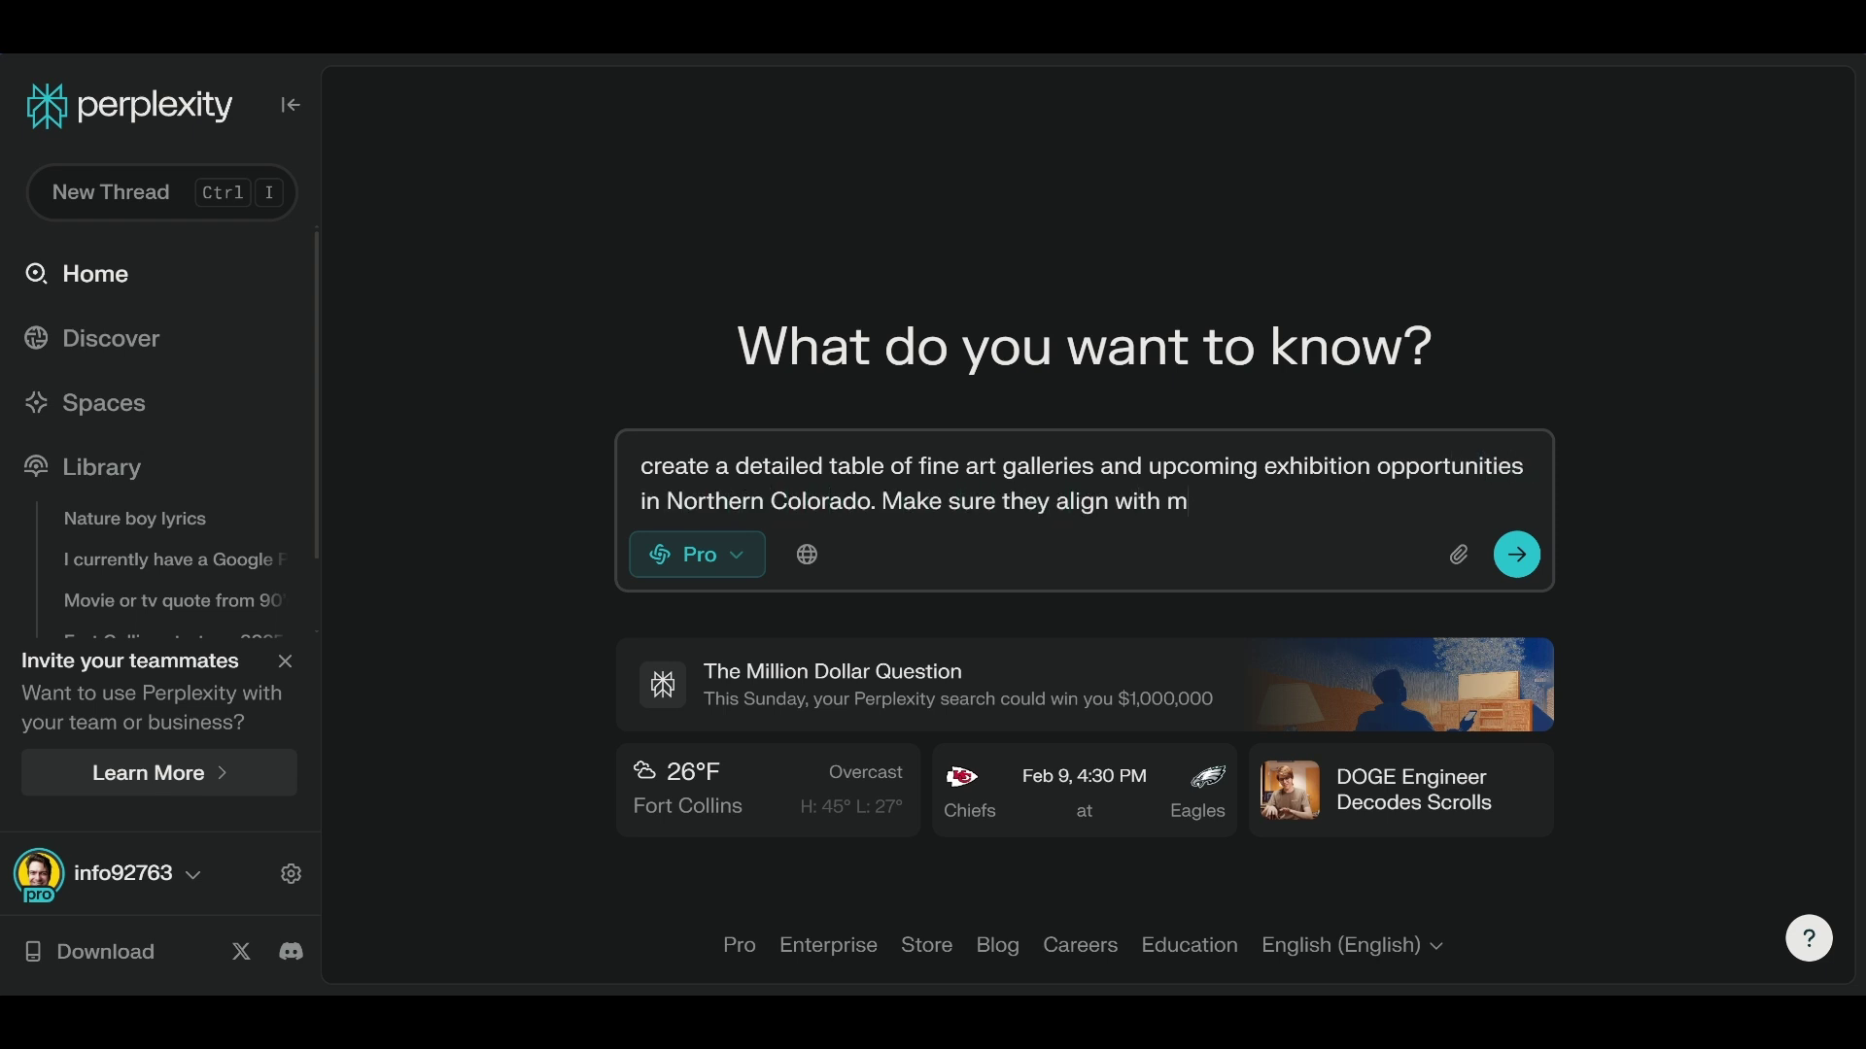
Finish the gallery-table request with commission, entry cost and submission details, then paste the artist bio below it.
text(and include whateve)
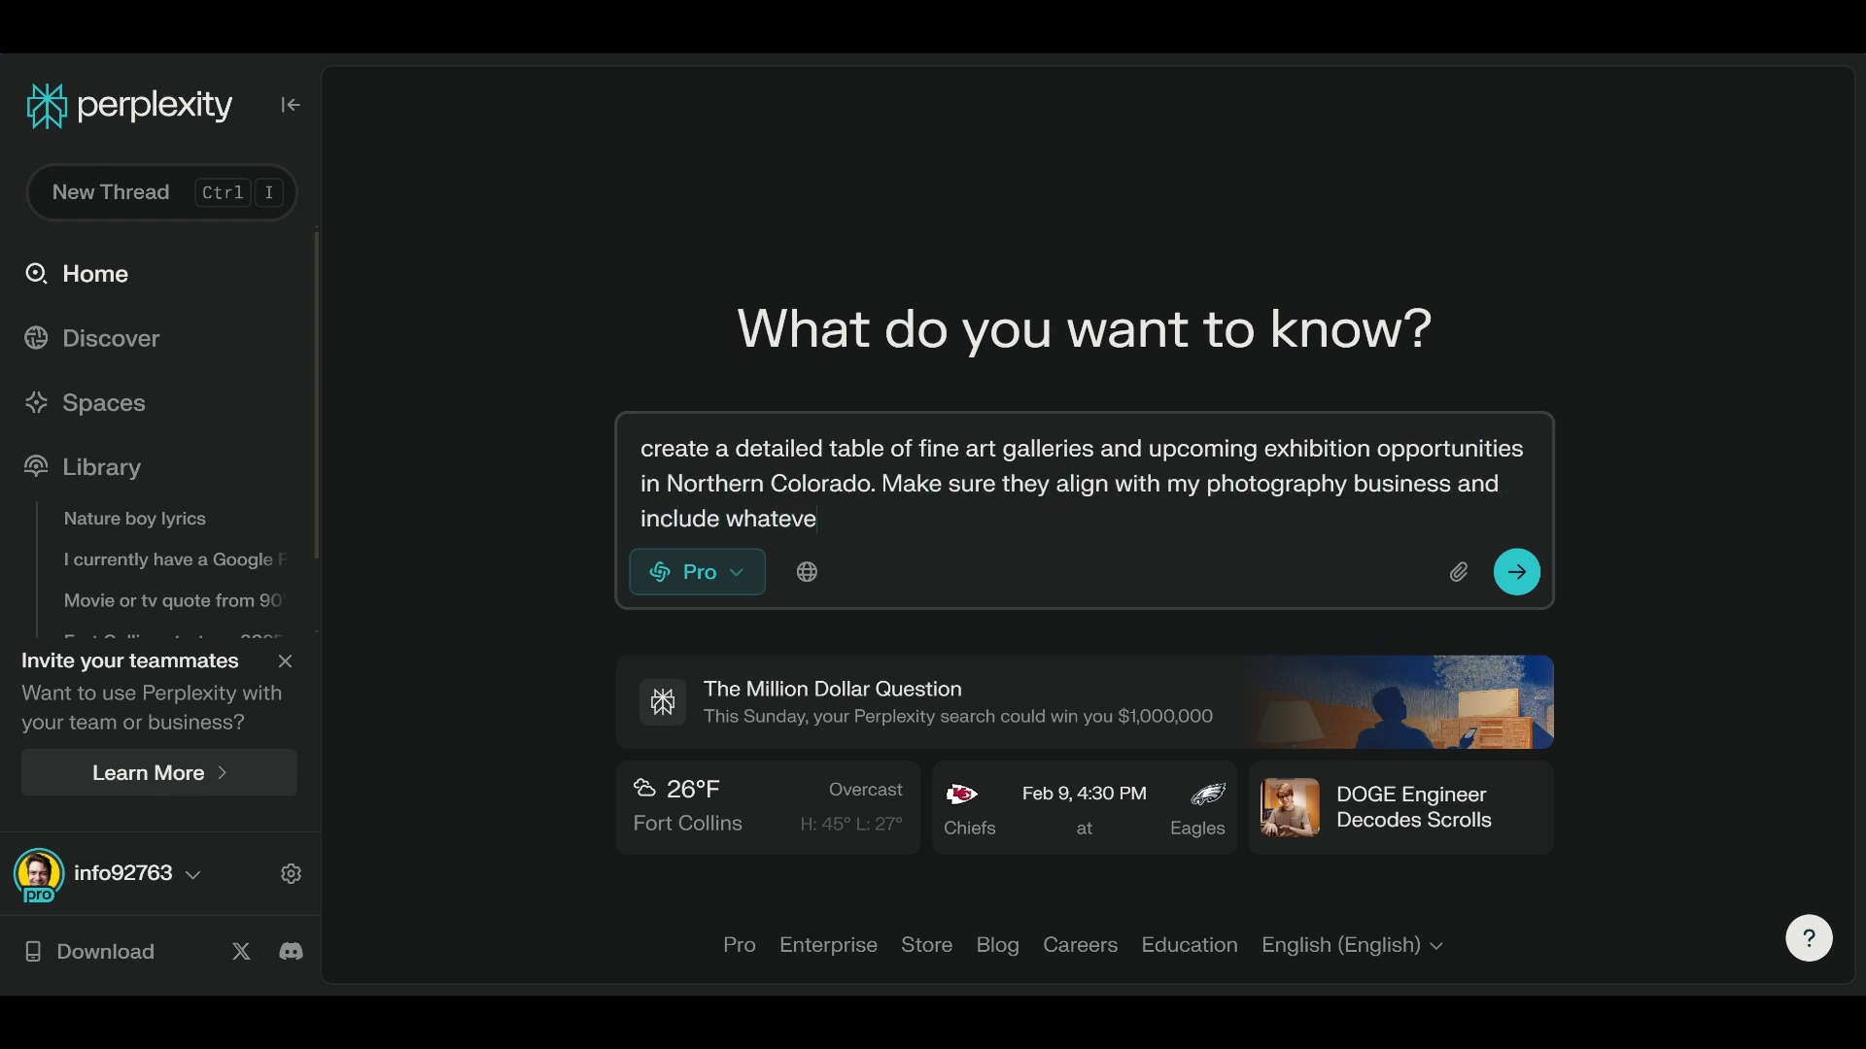
text(r details are best. Commission structure, cost to enter, submission deadlines, and any potential red flags)
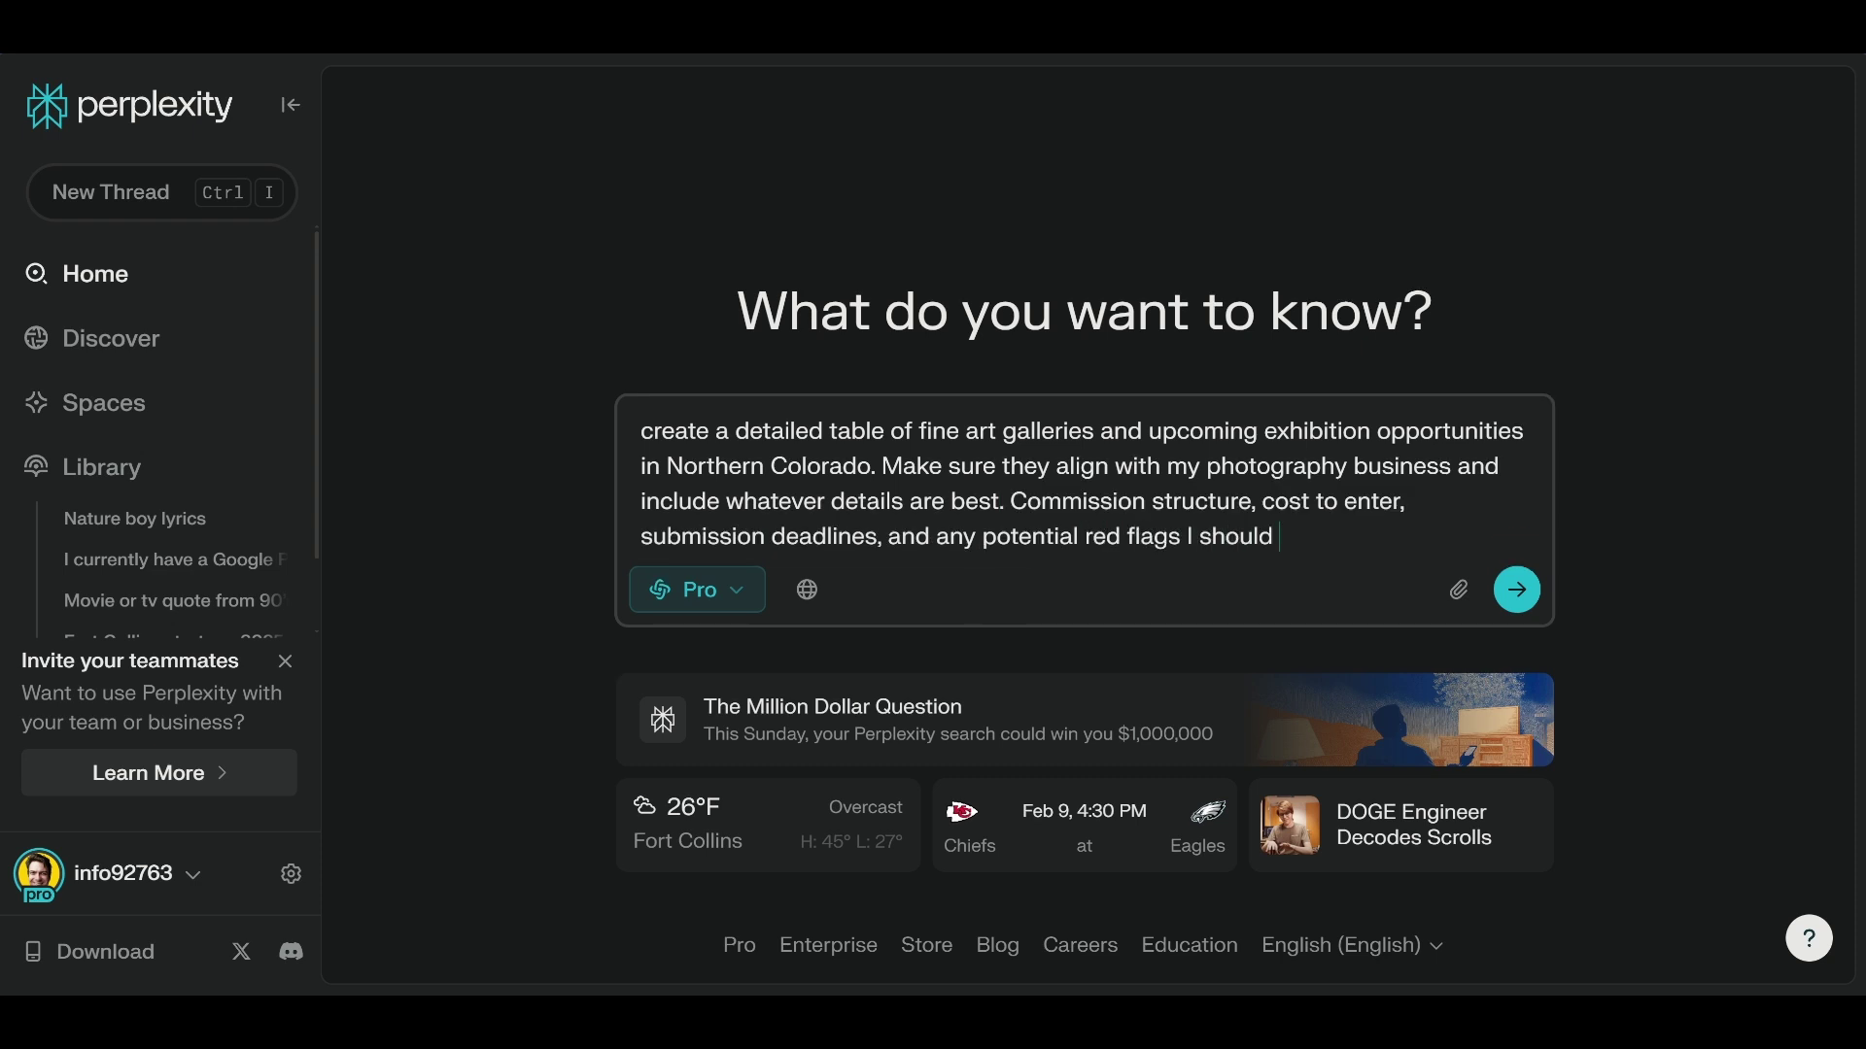
text( I should know about.)
key(shift+Return)
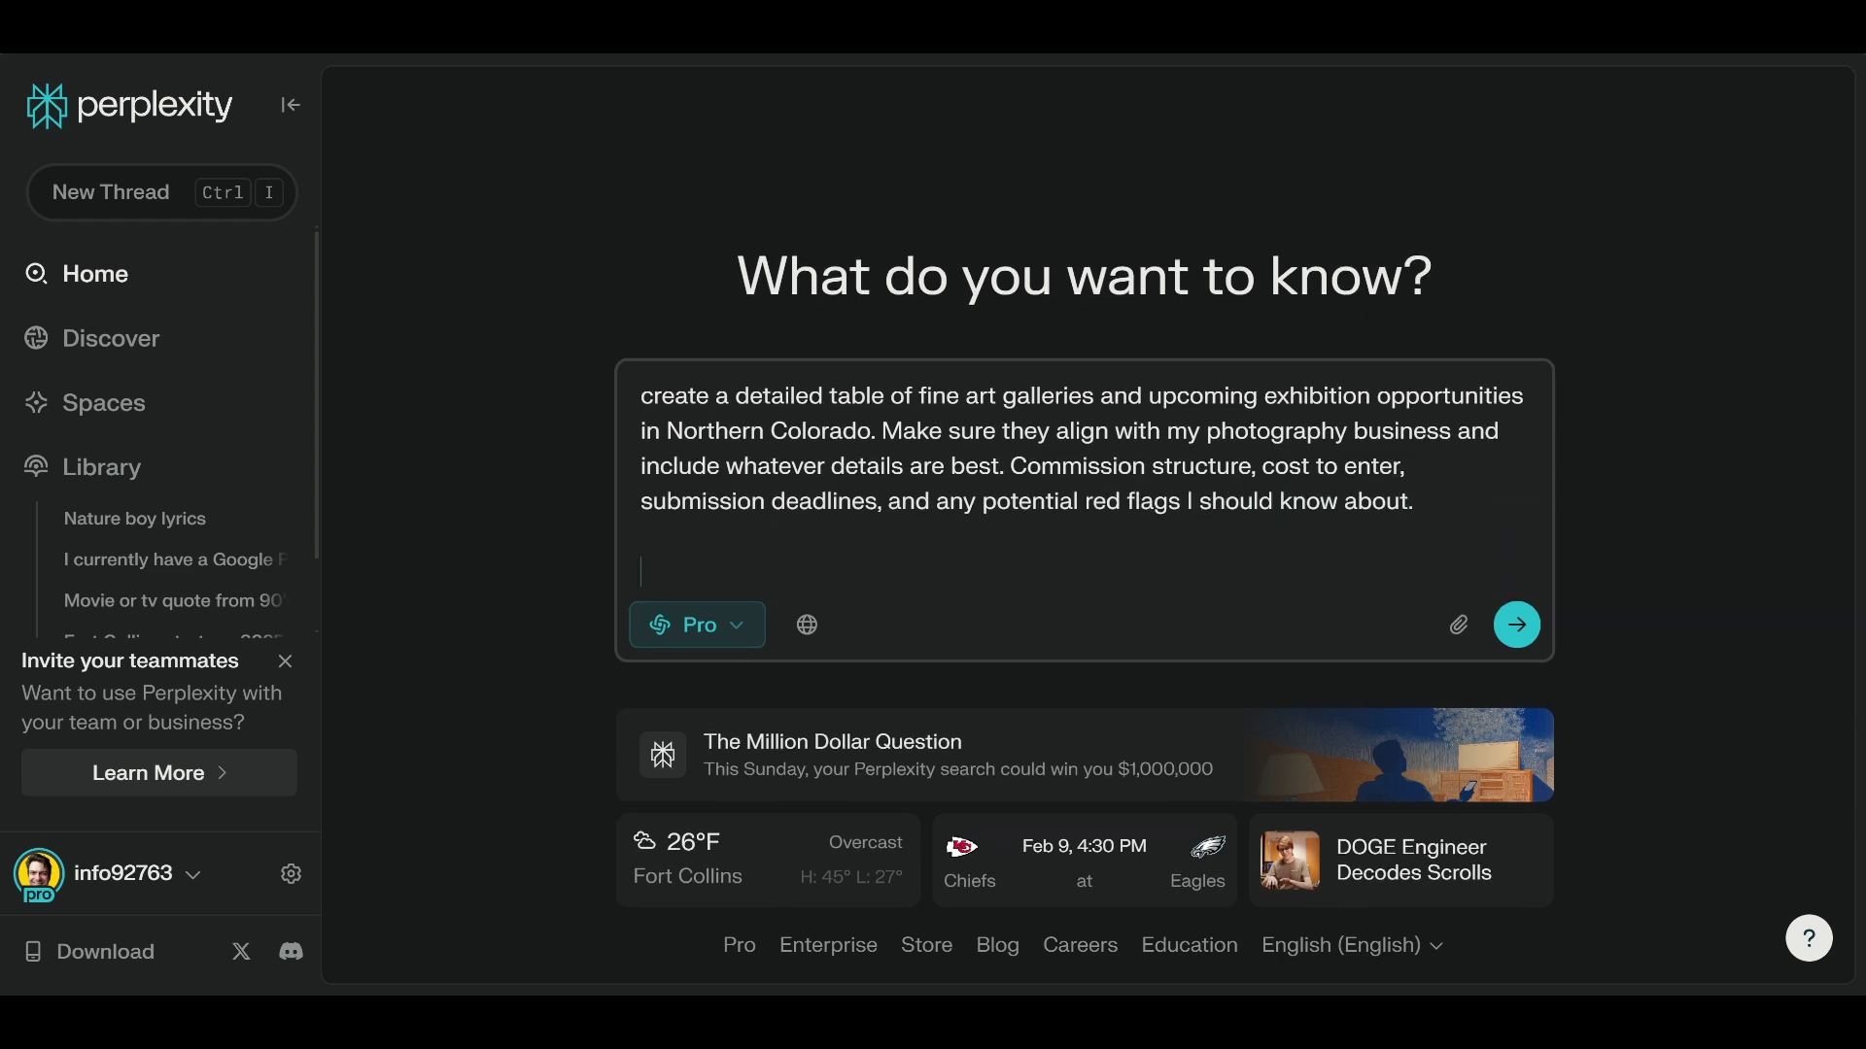
key(ctrl+v)
click(1684, 681)
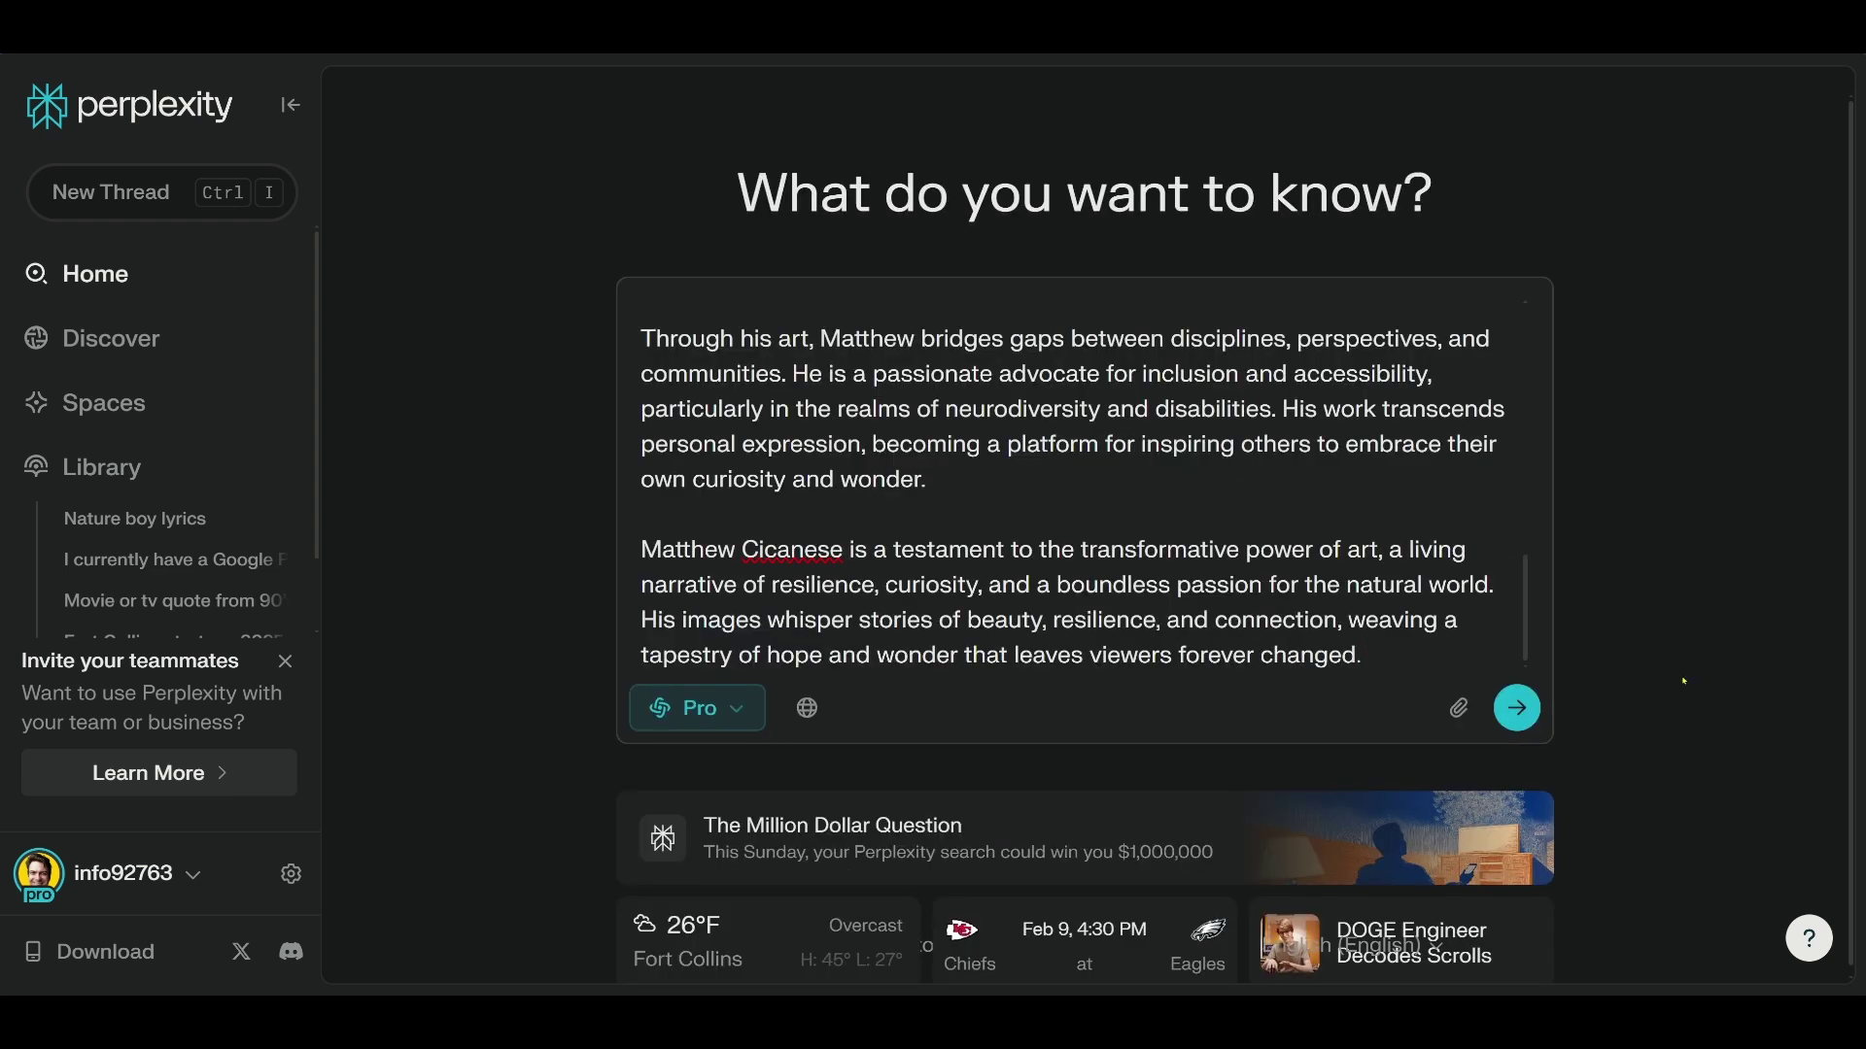
Submit the gallery-table request and open the Independence Gallery citation from the answer.
click(1526, 719)
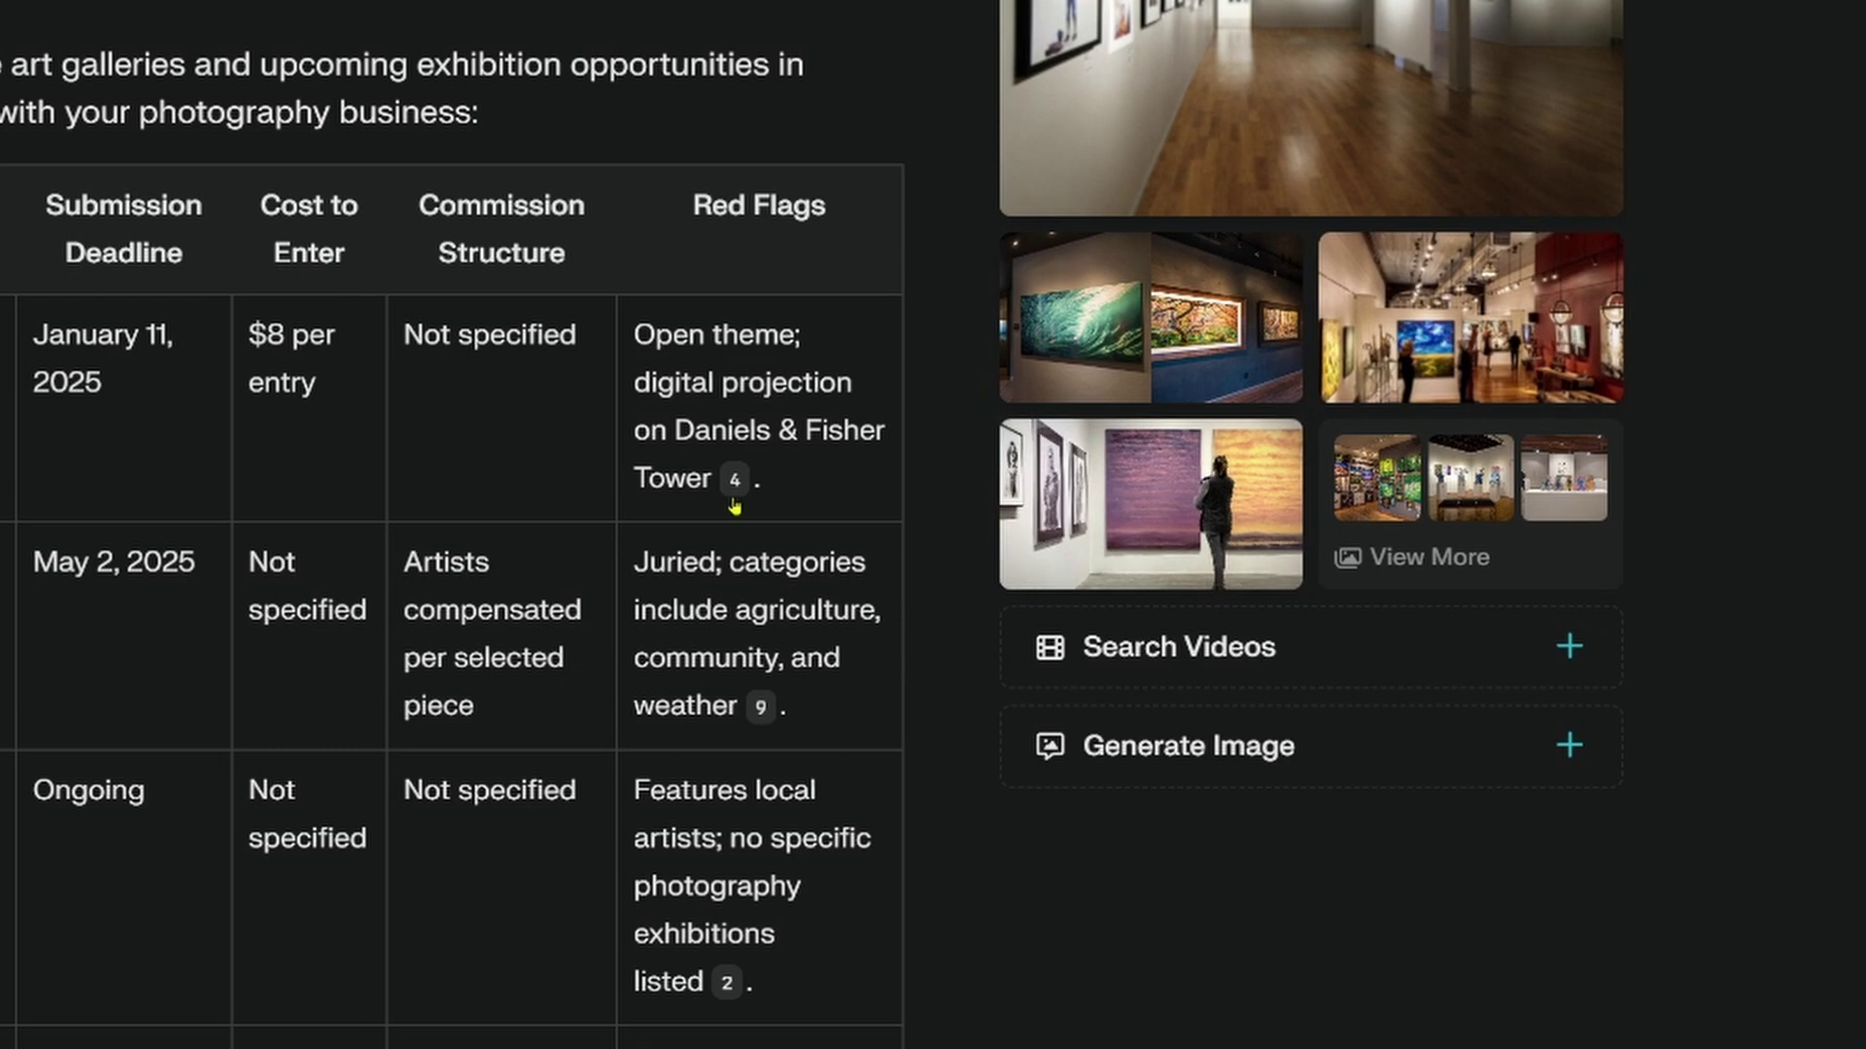
mouse_move(734, 500)
mouse_move(763, 711)
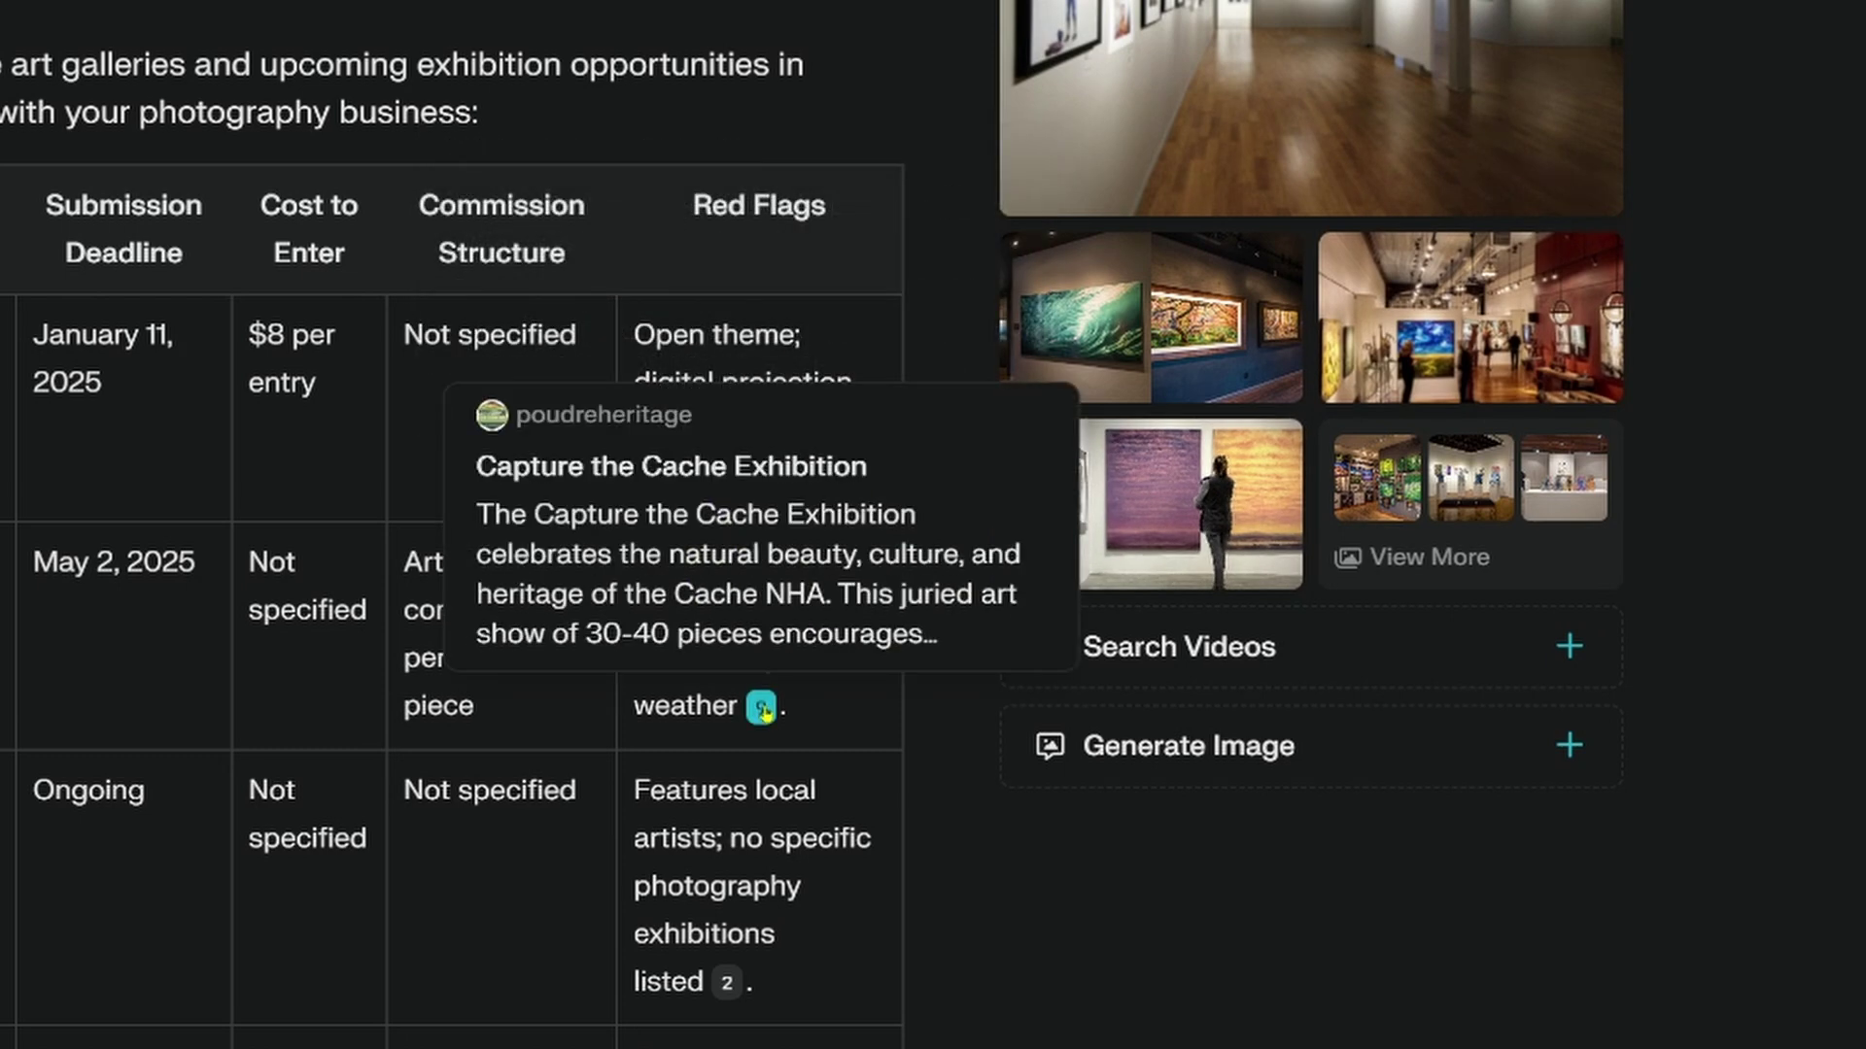
click(726, 984)
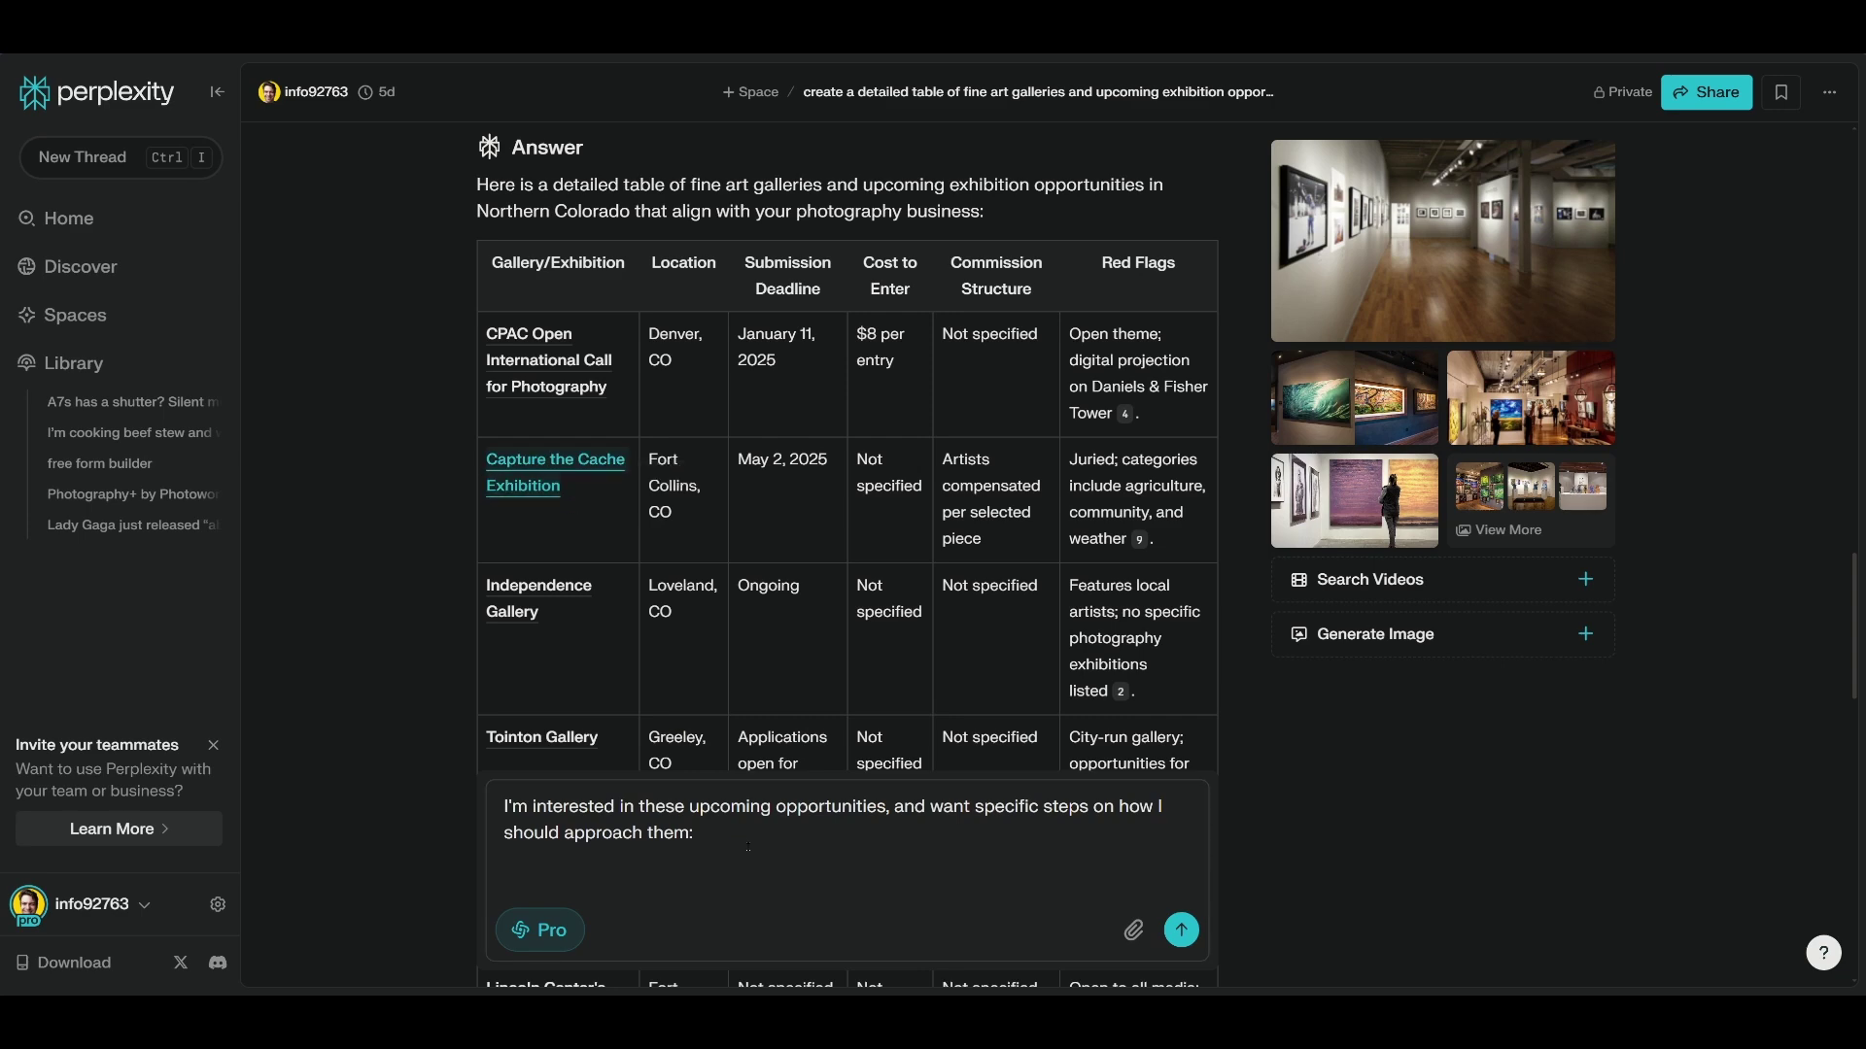
Add Capture the Cache Exhibition and Lincoln Center's Contemporary Art Survey to the follow-up and send it.
click(525, 472)
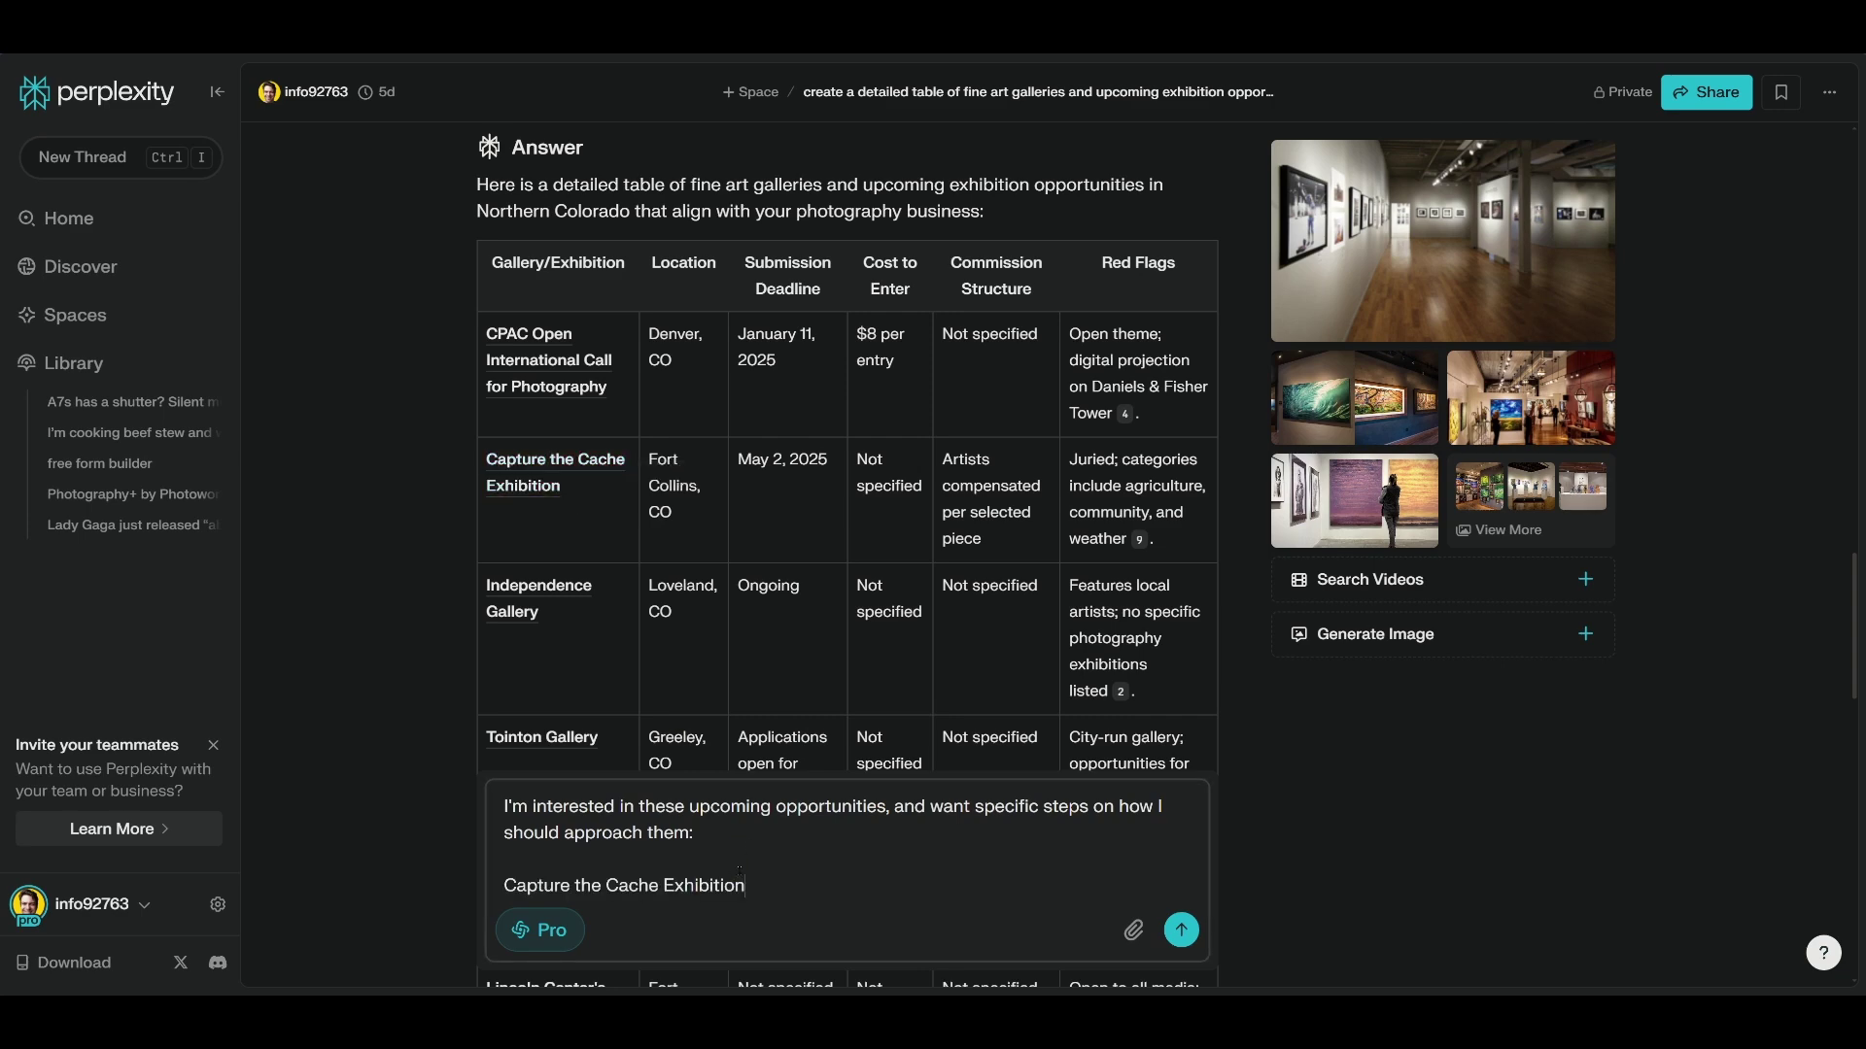
scroll(488, 600, down, 2)
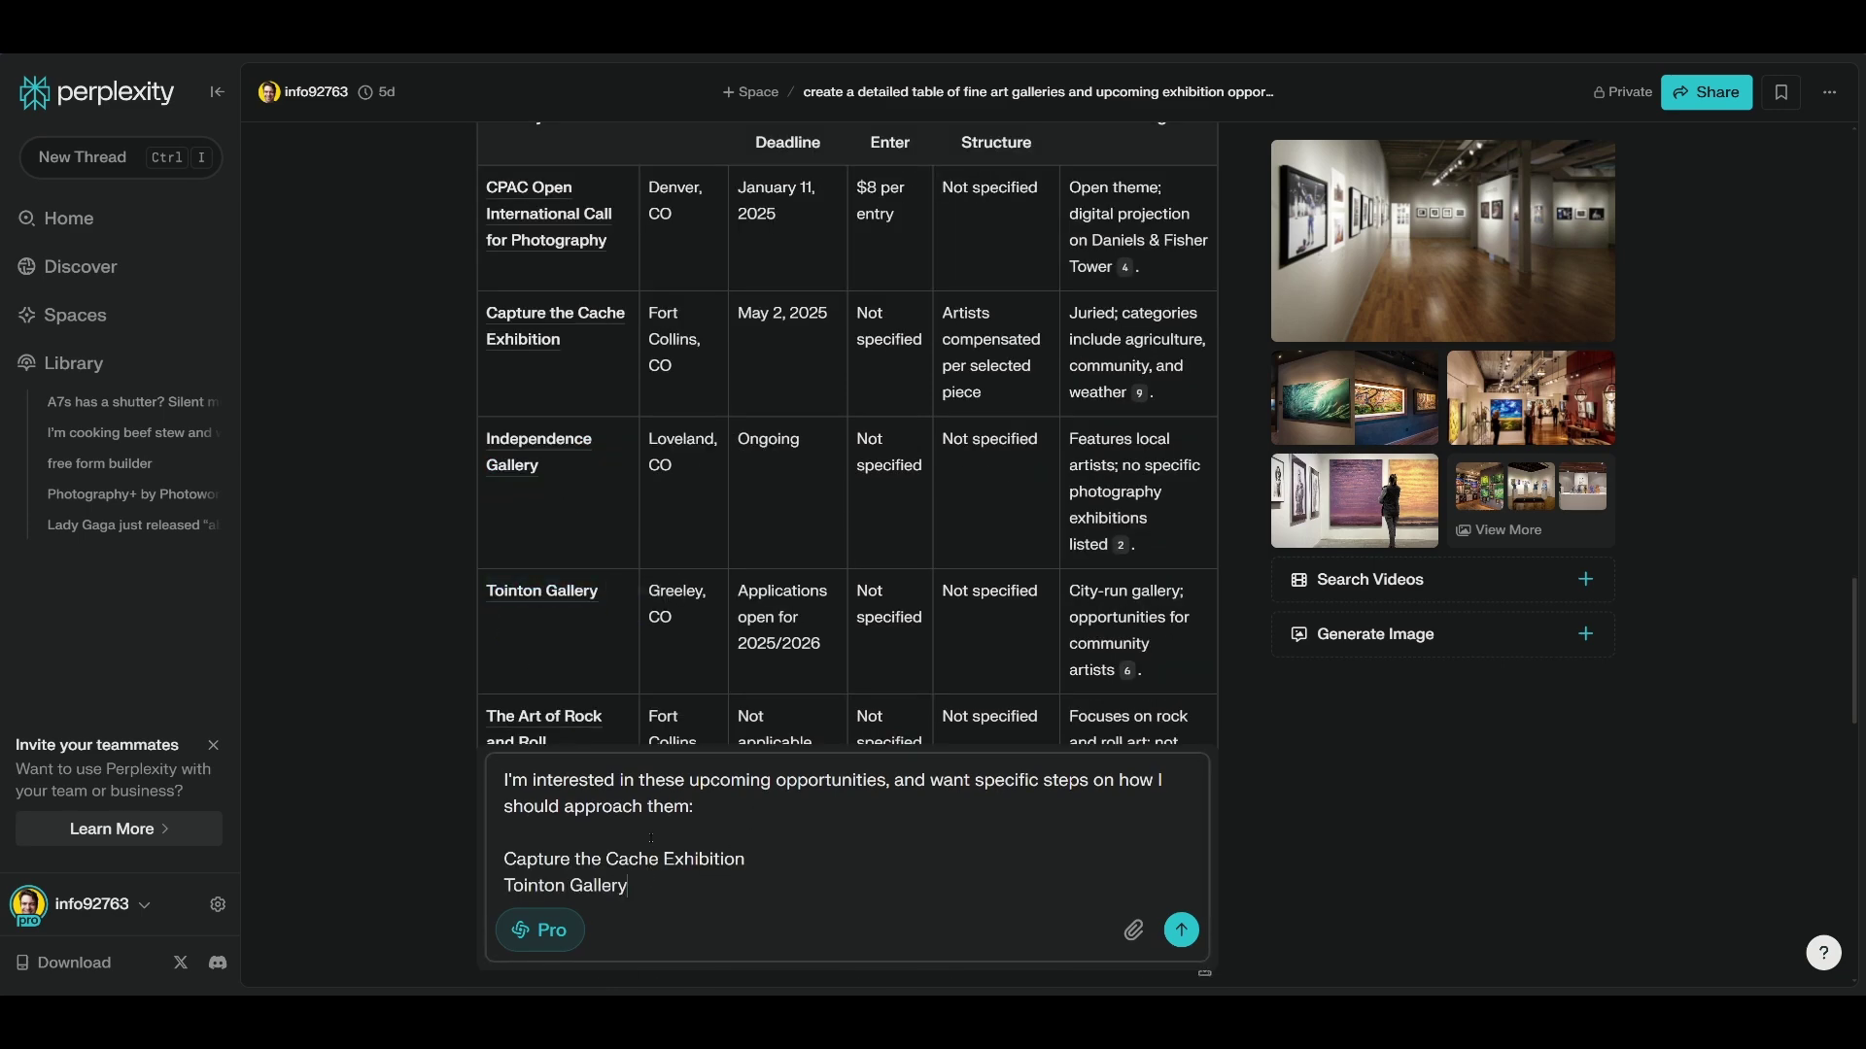
scroll(500, 577, down, 4)
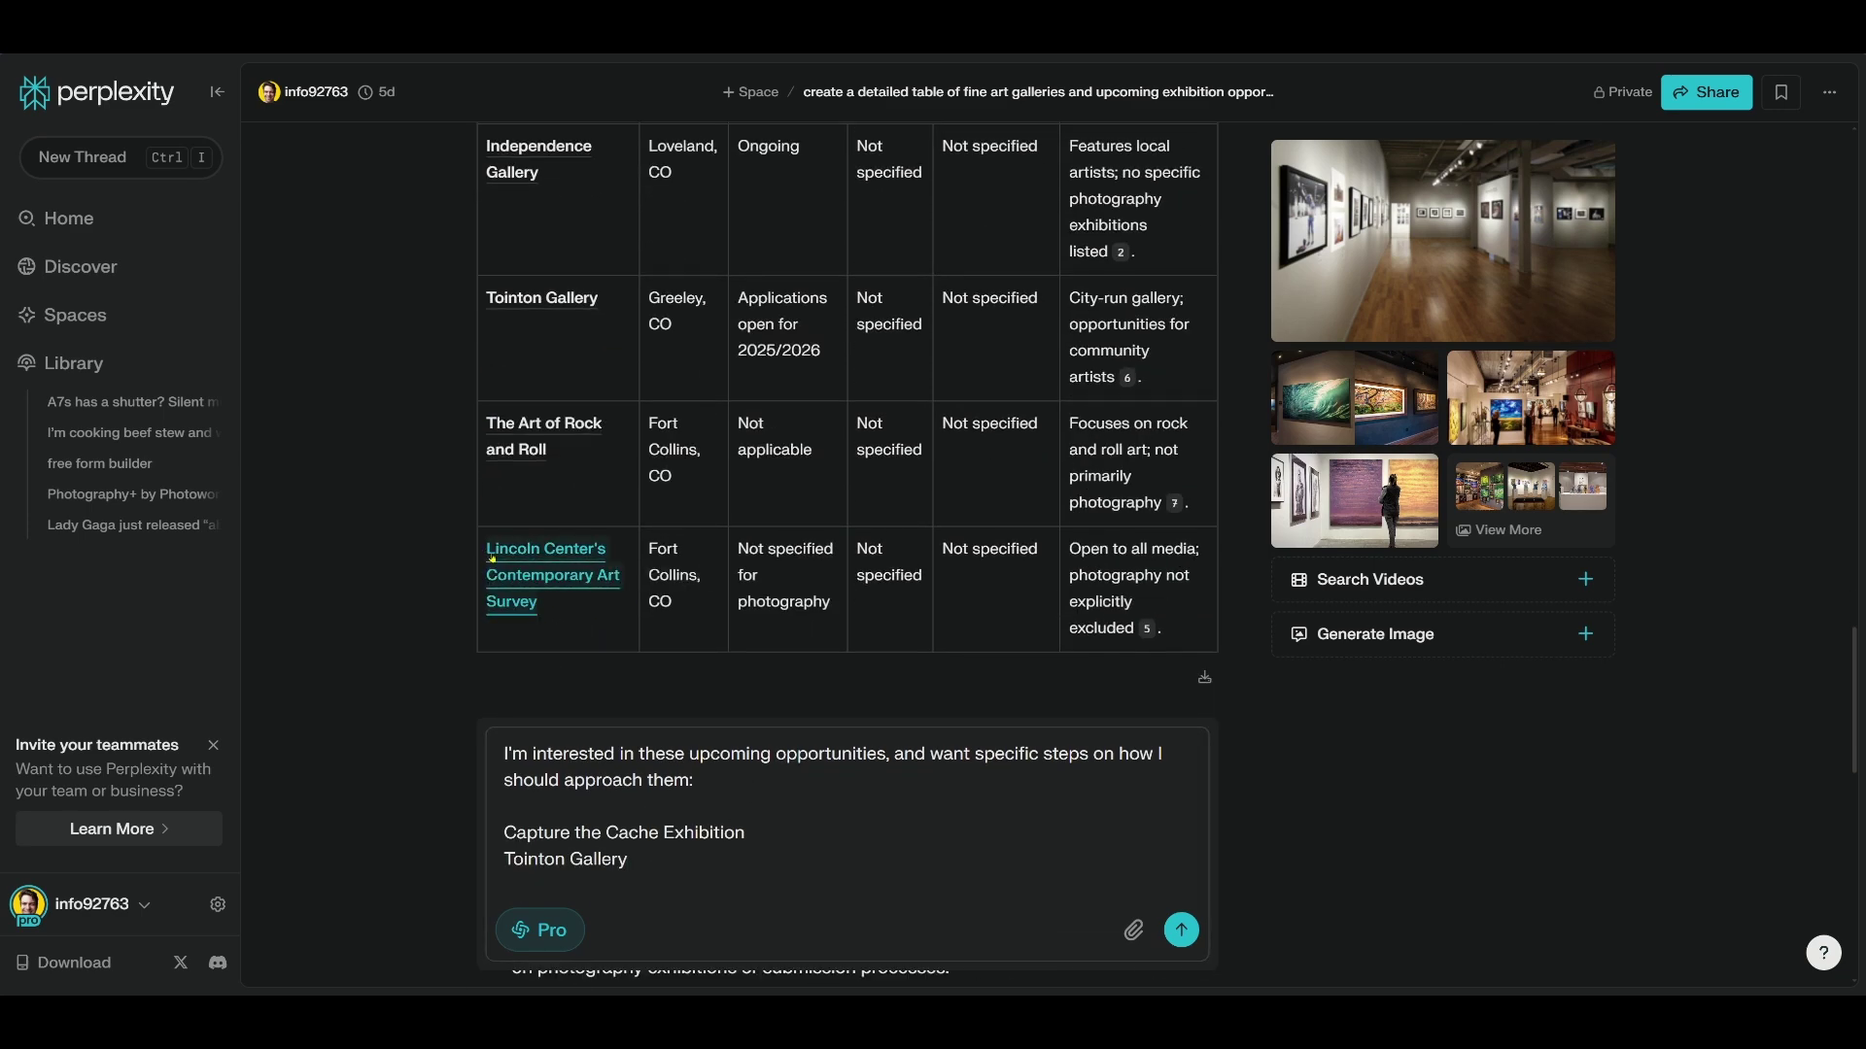
click(492, 560)
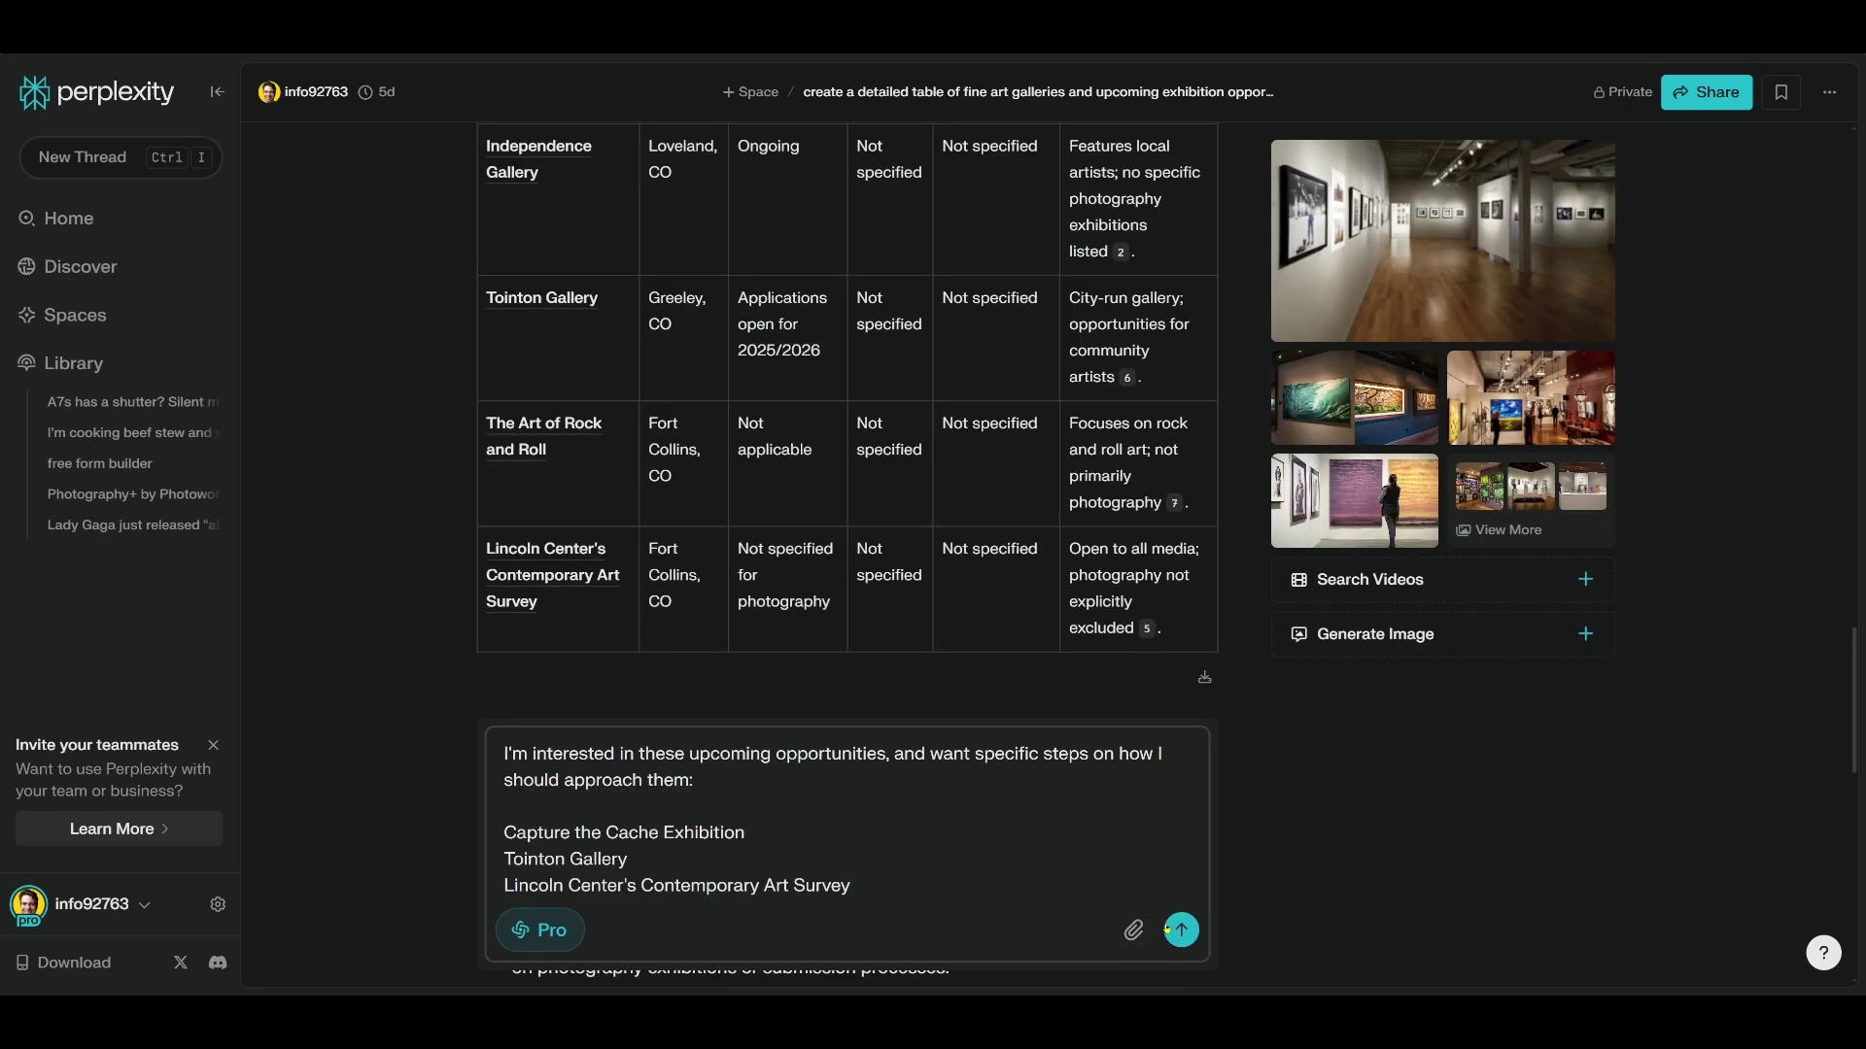
click(1174, 929)
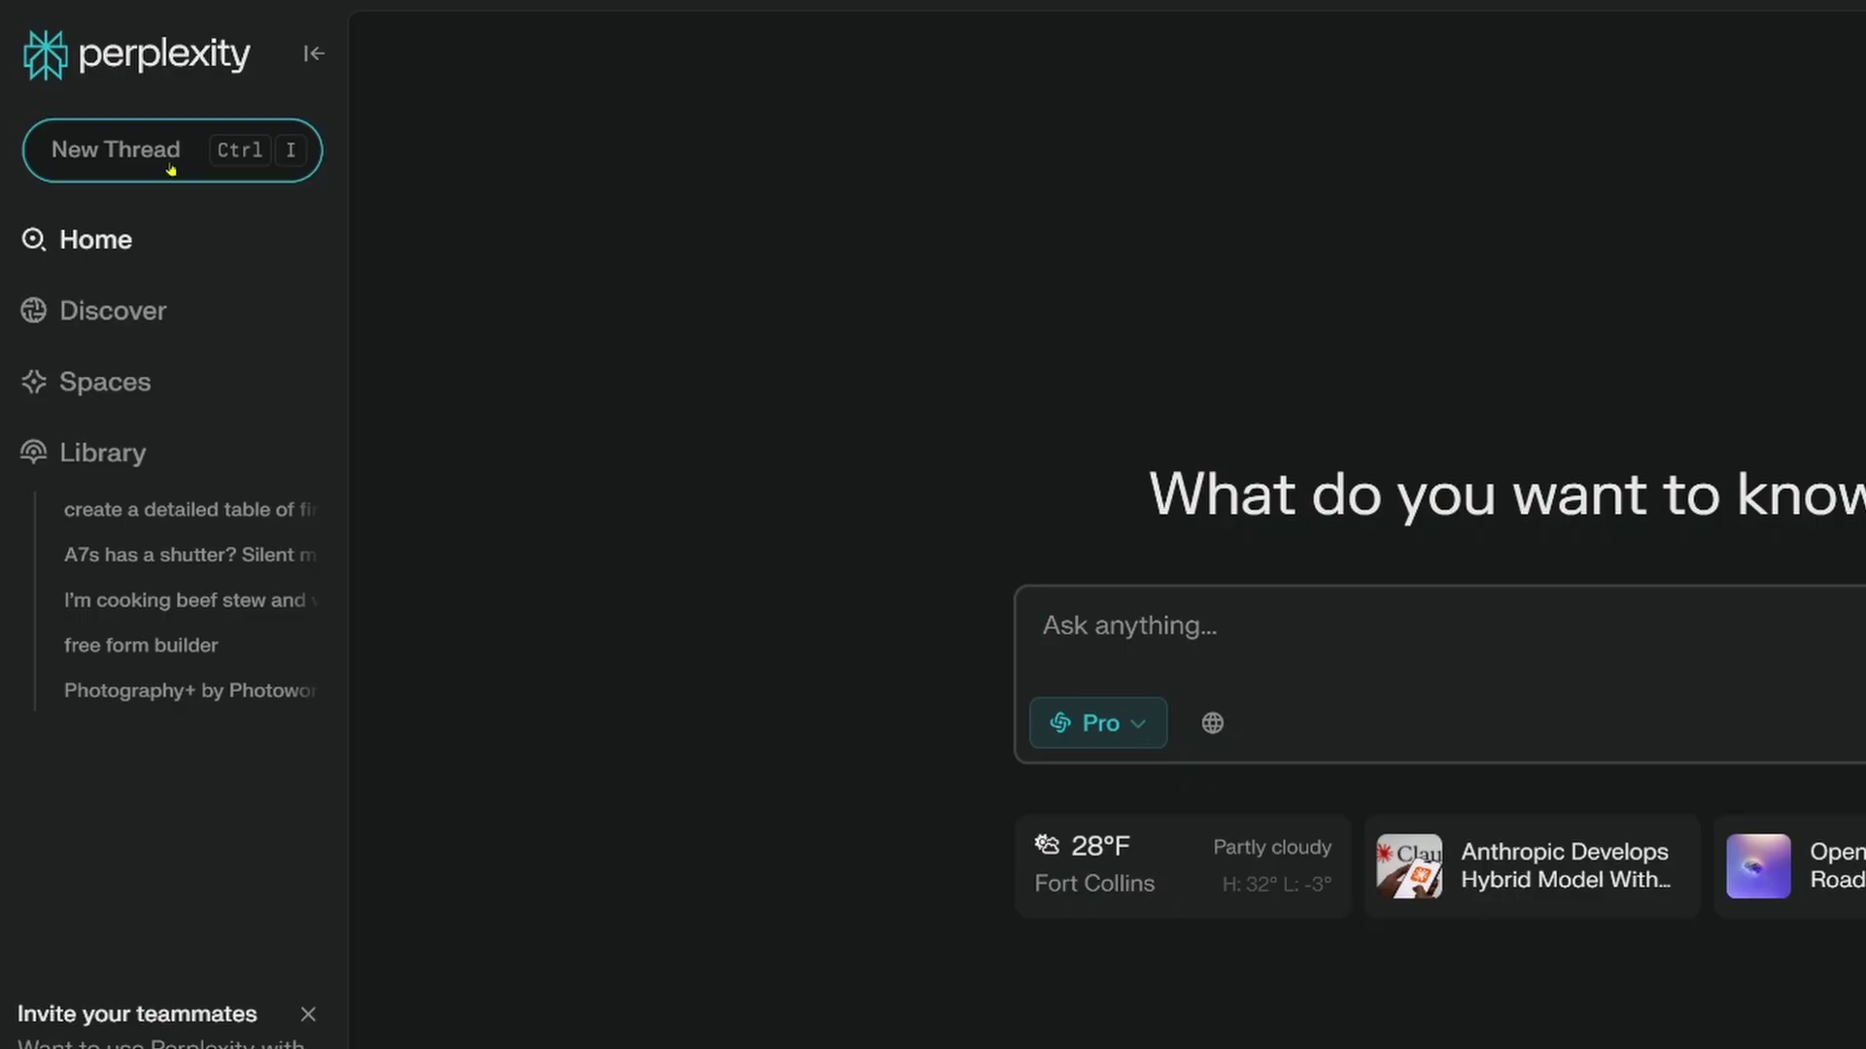
Type a request for a comprehensive pricing analysis of freelance graphic design and branding services in Romania.
text(create a comprehensive pricing anal)
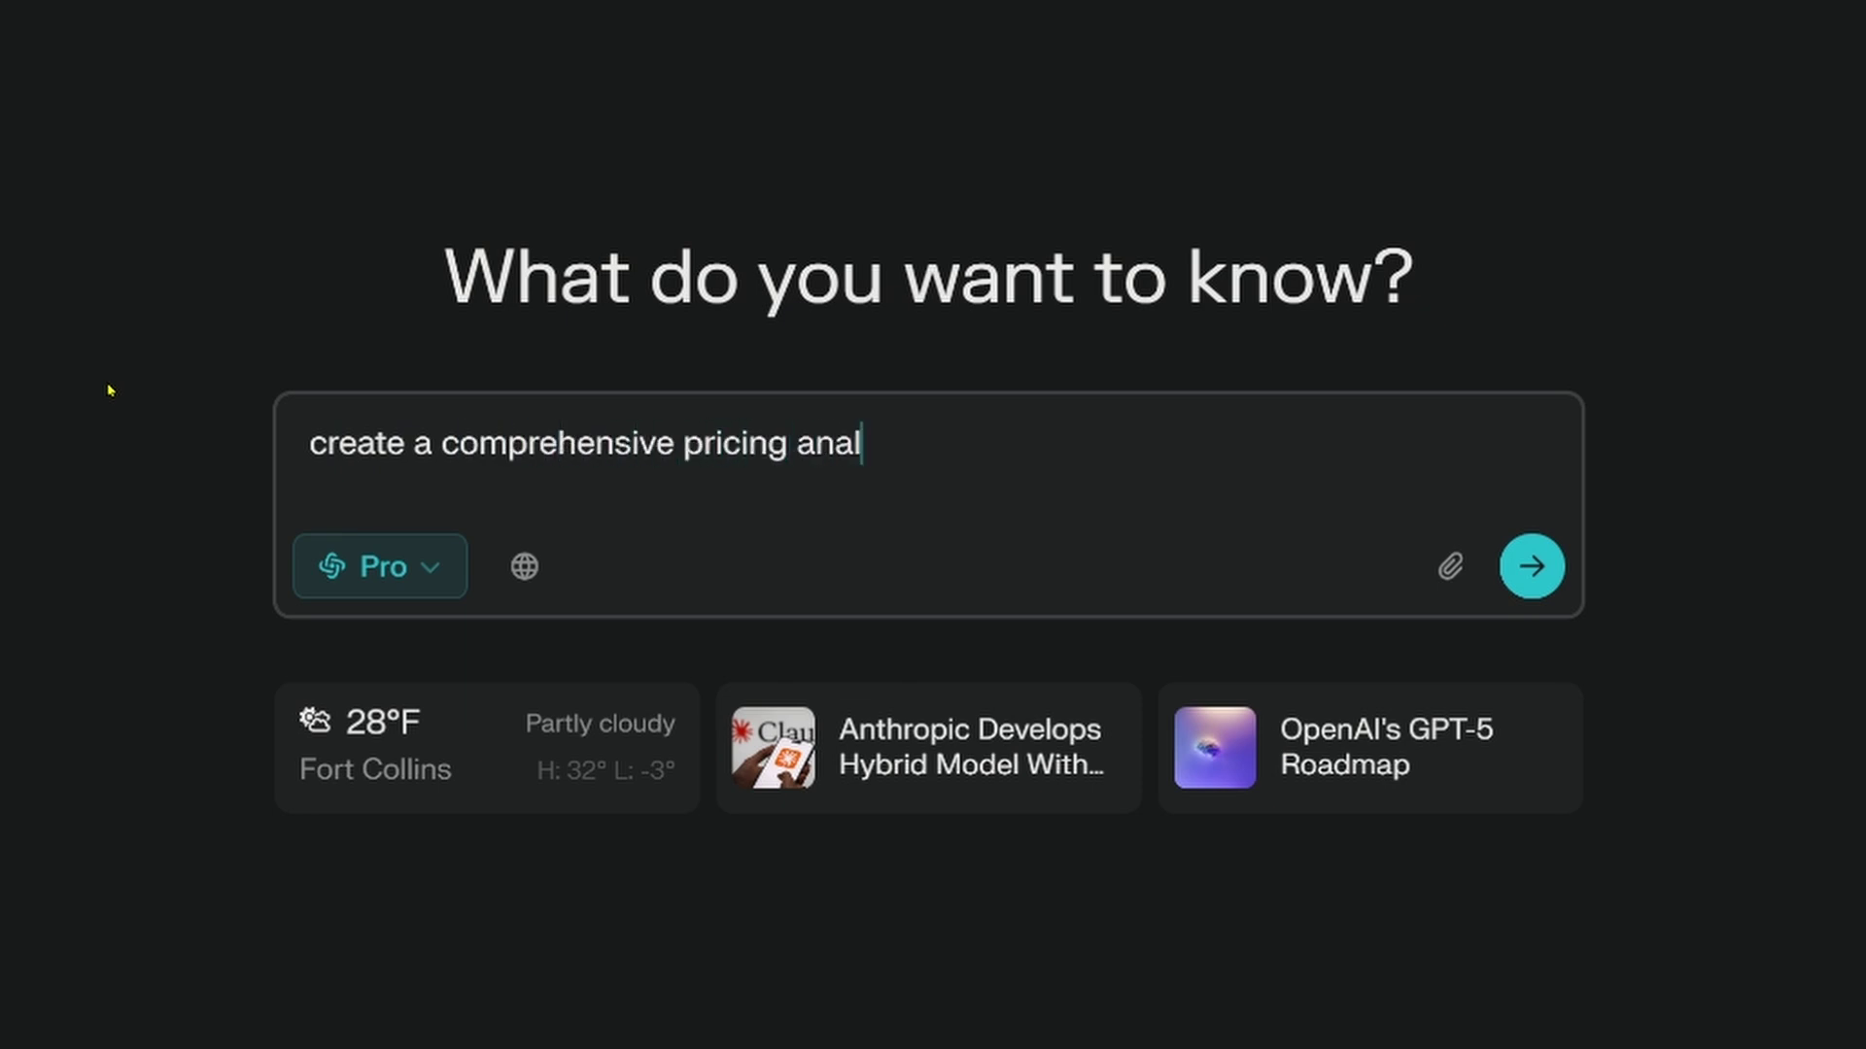
text(ysis for freelance graphic design and branding)
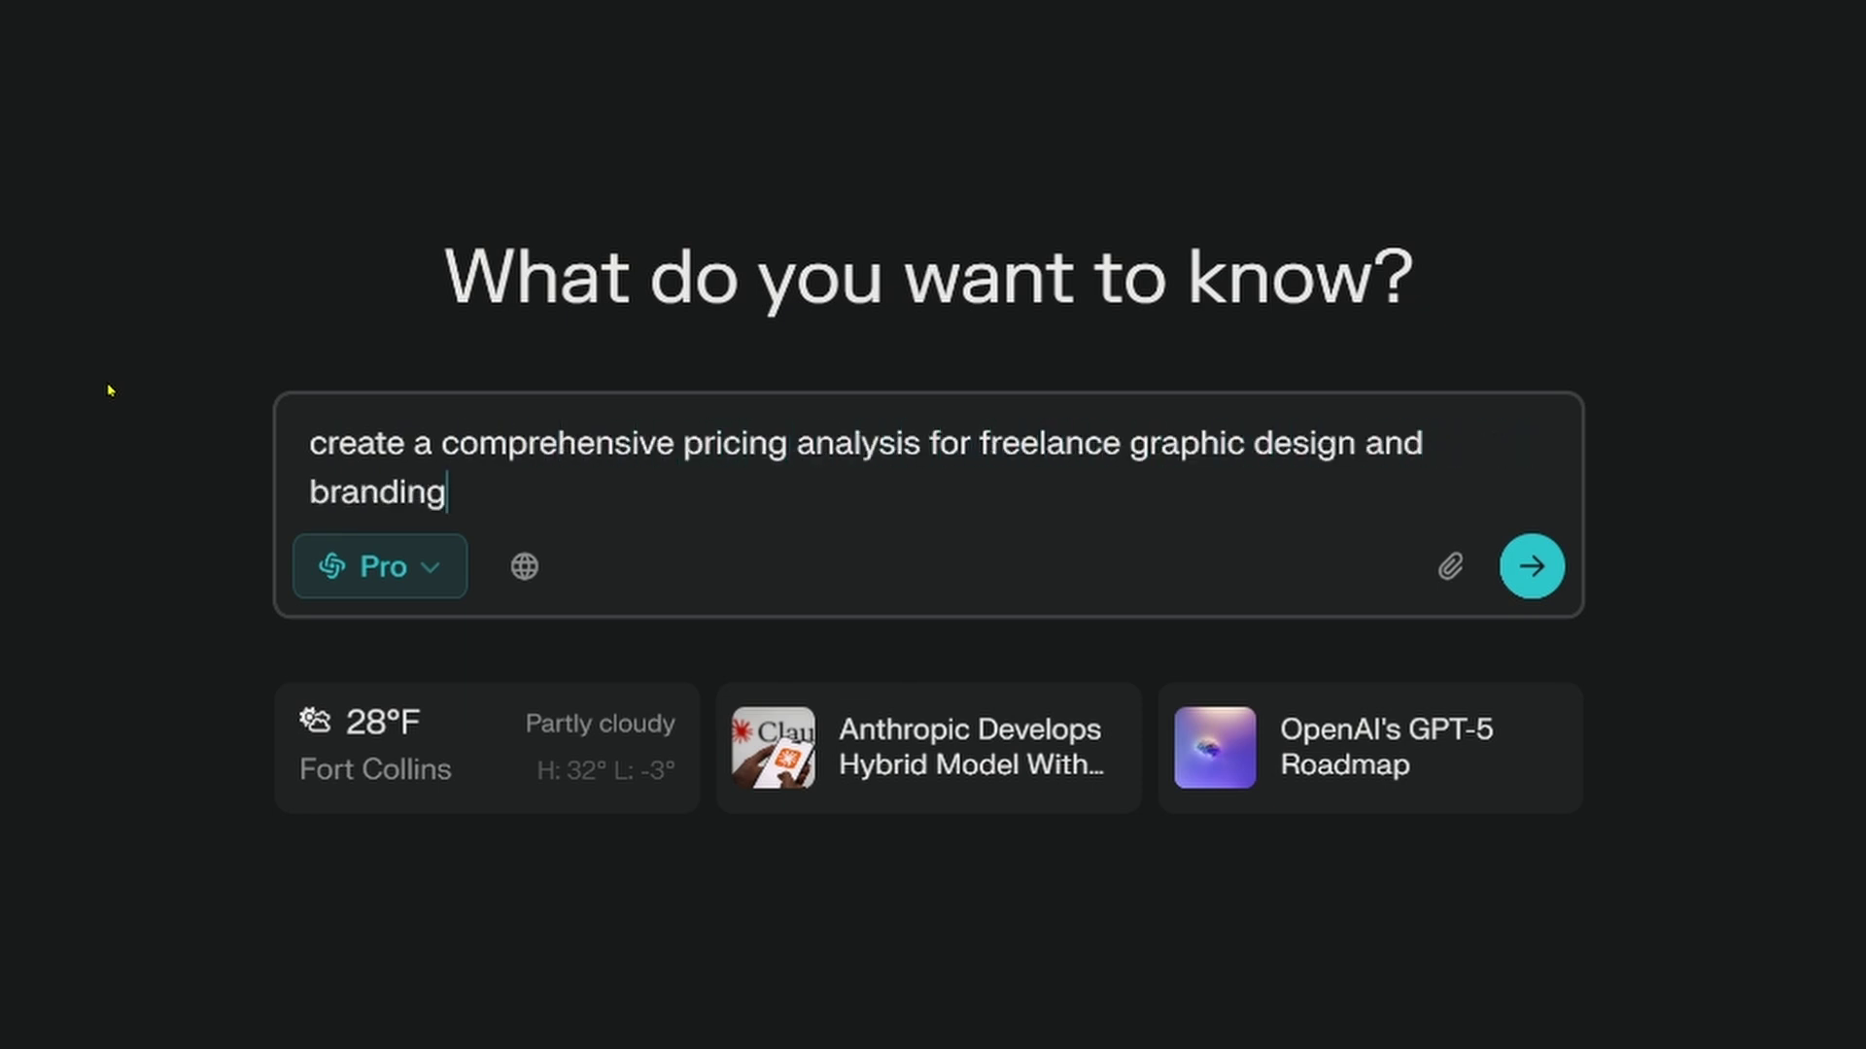
text( services in Romania. include )
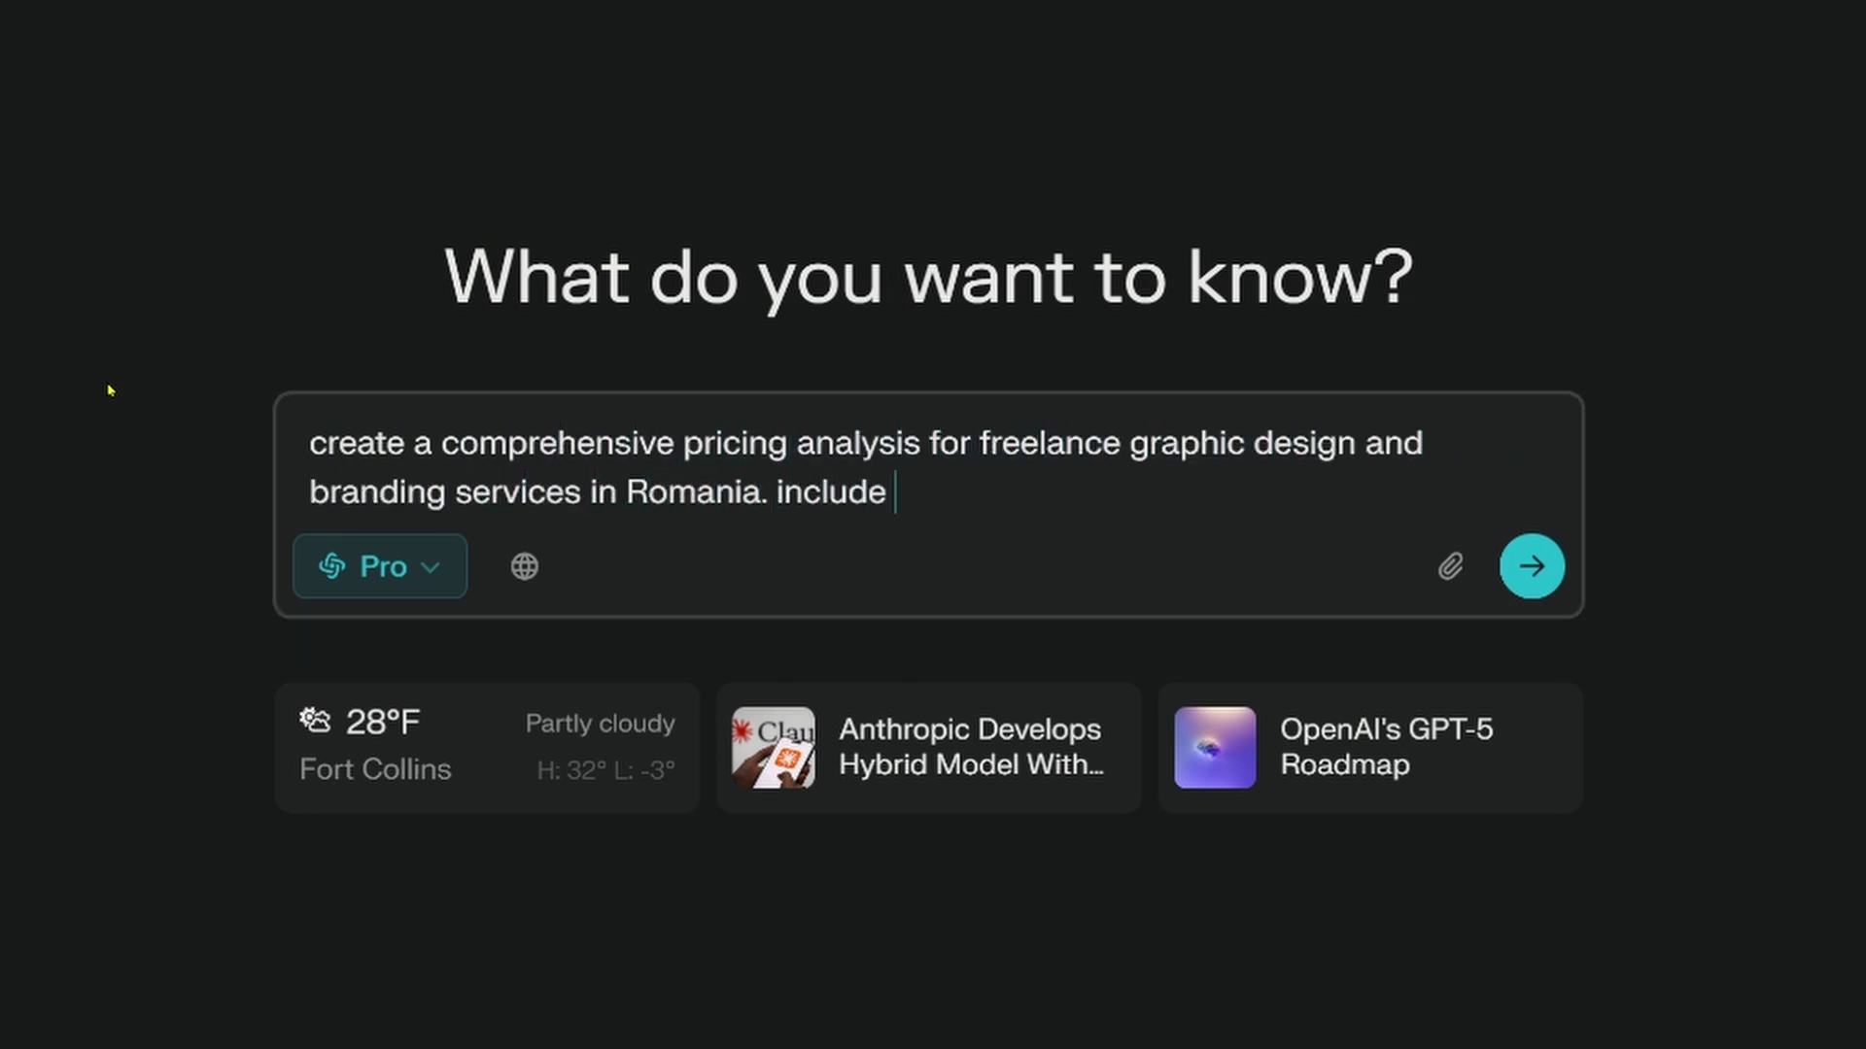
text(a breakdown of different brand packages,)
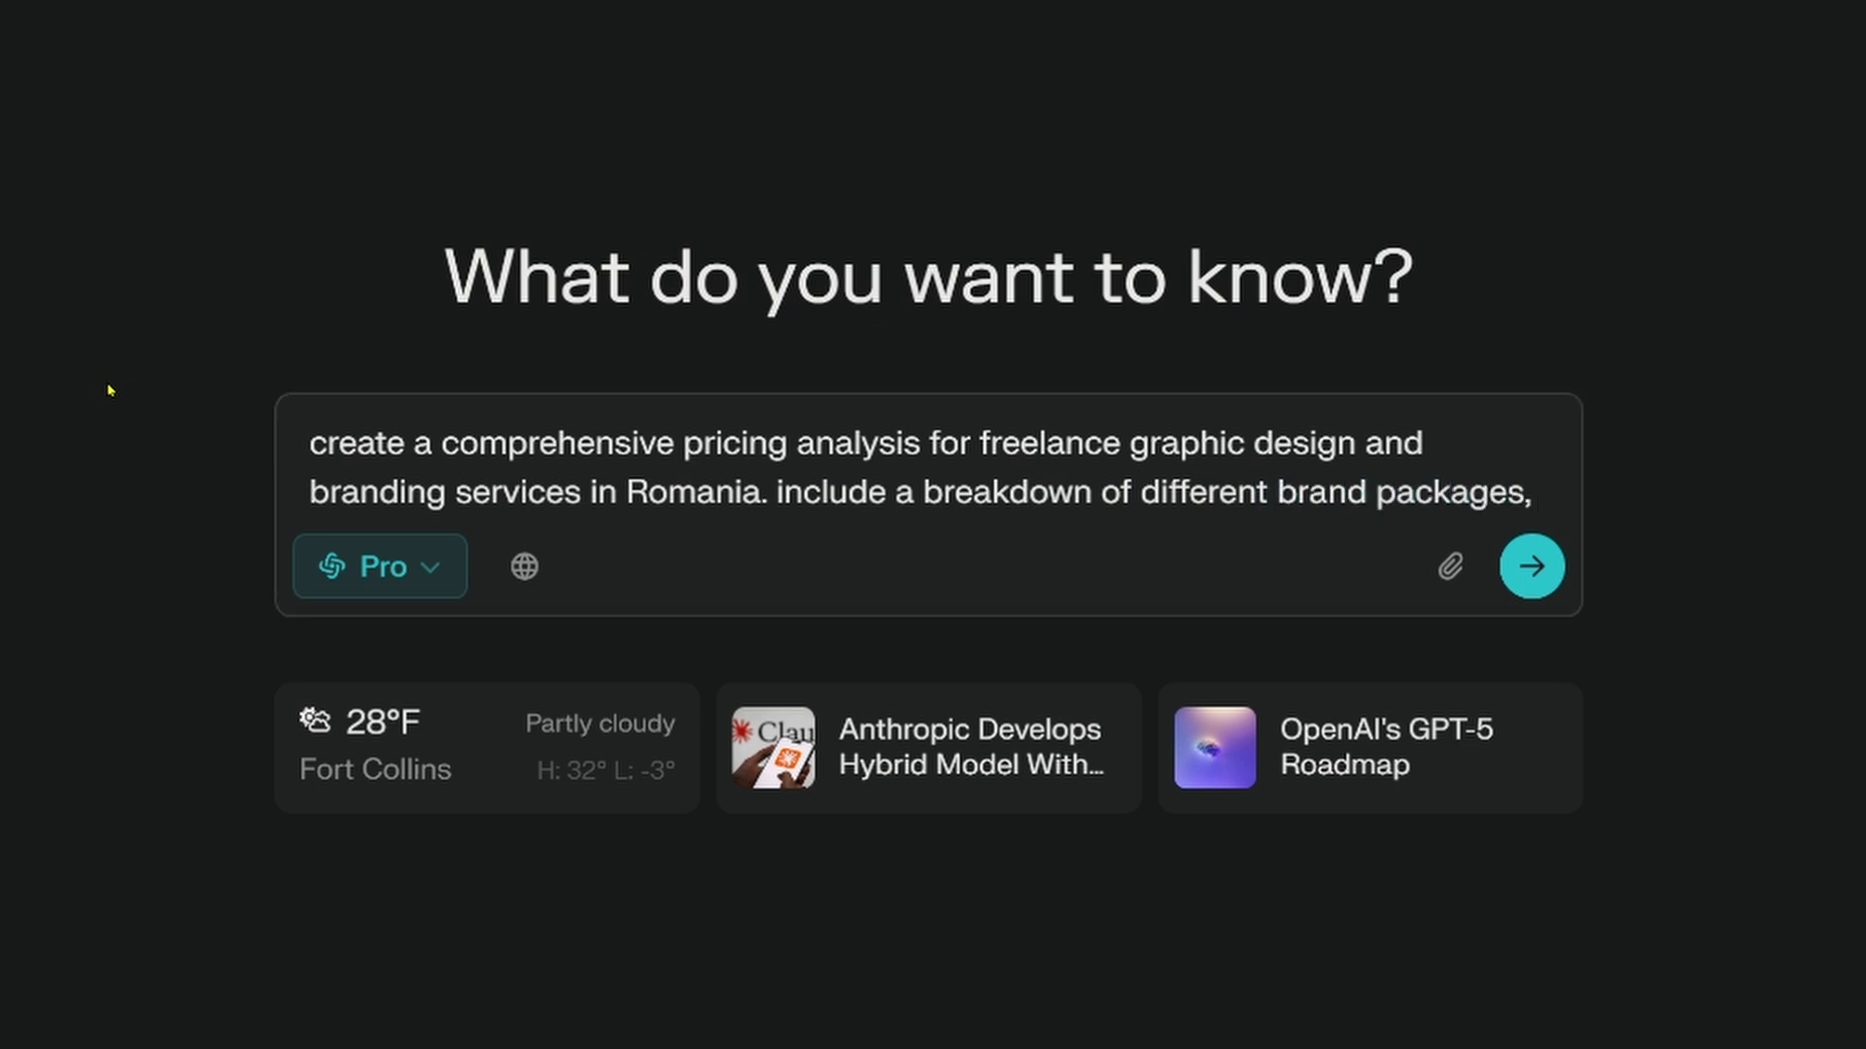
text( specific pricing models for collateral, )
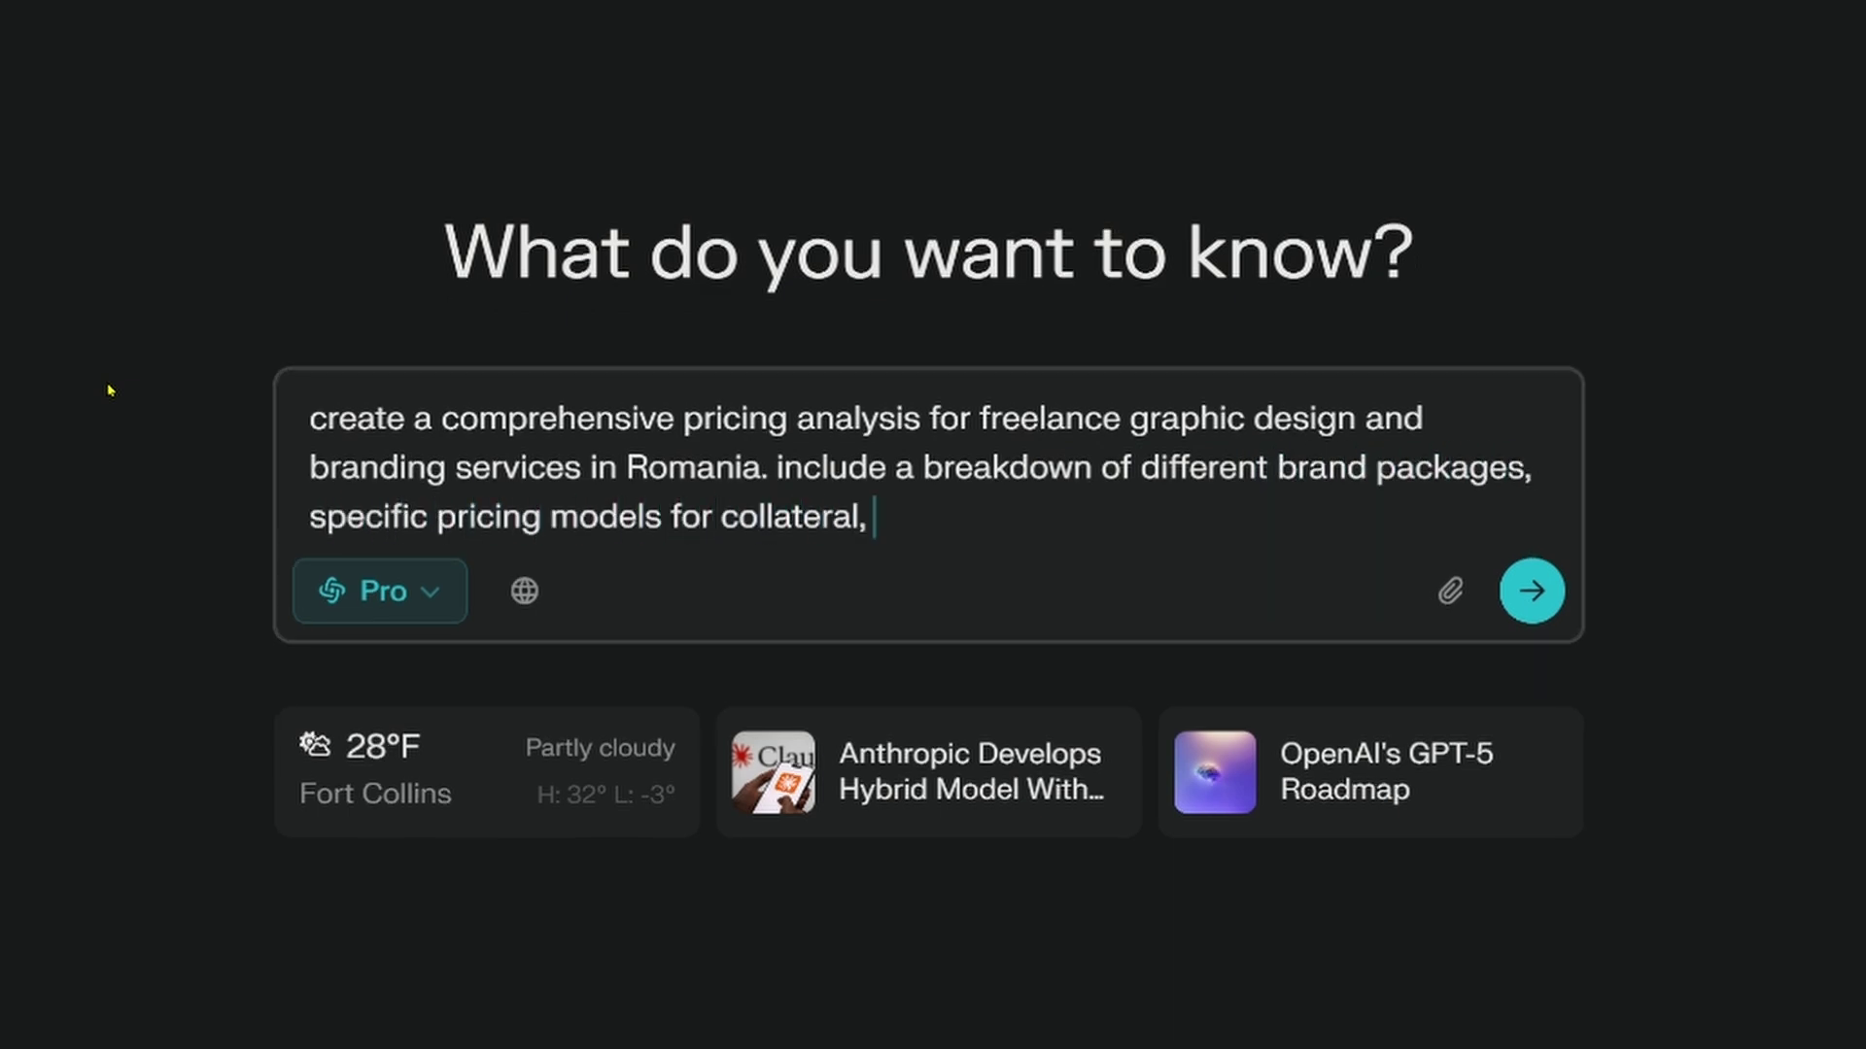
text(hourly rates, and project based )
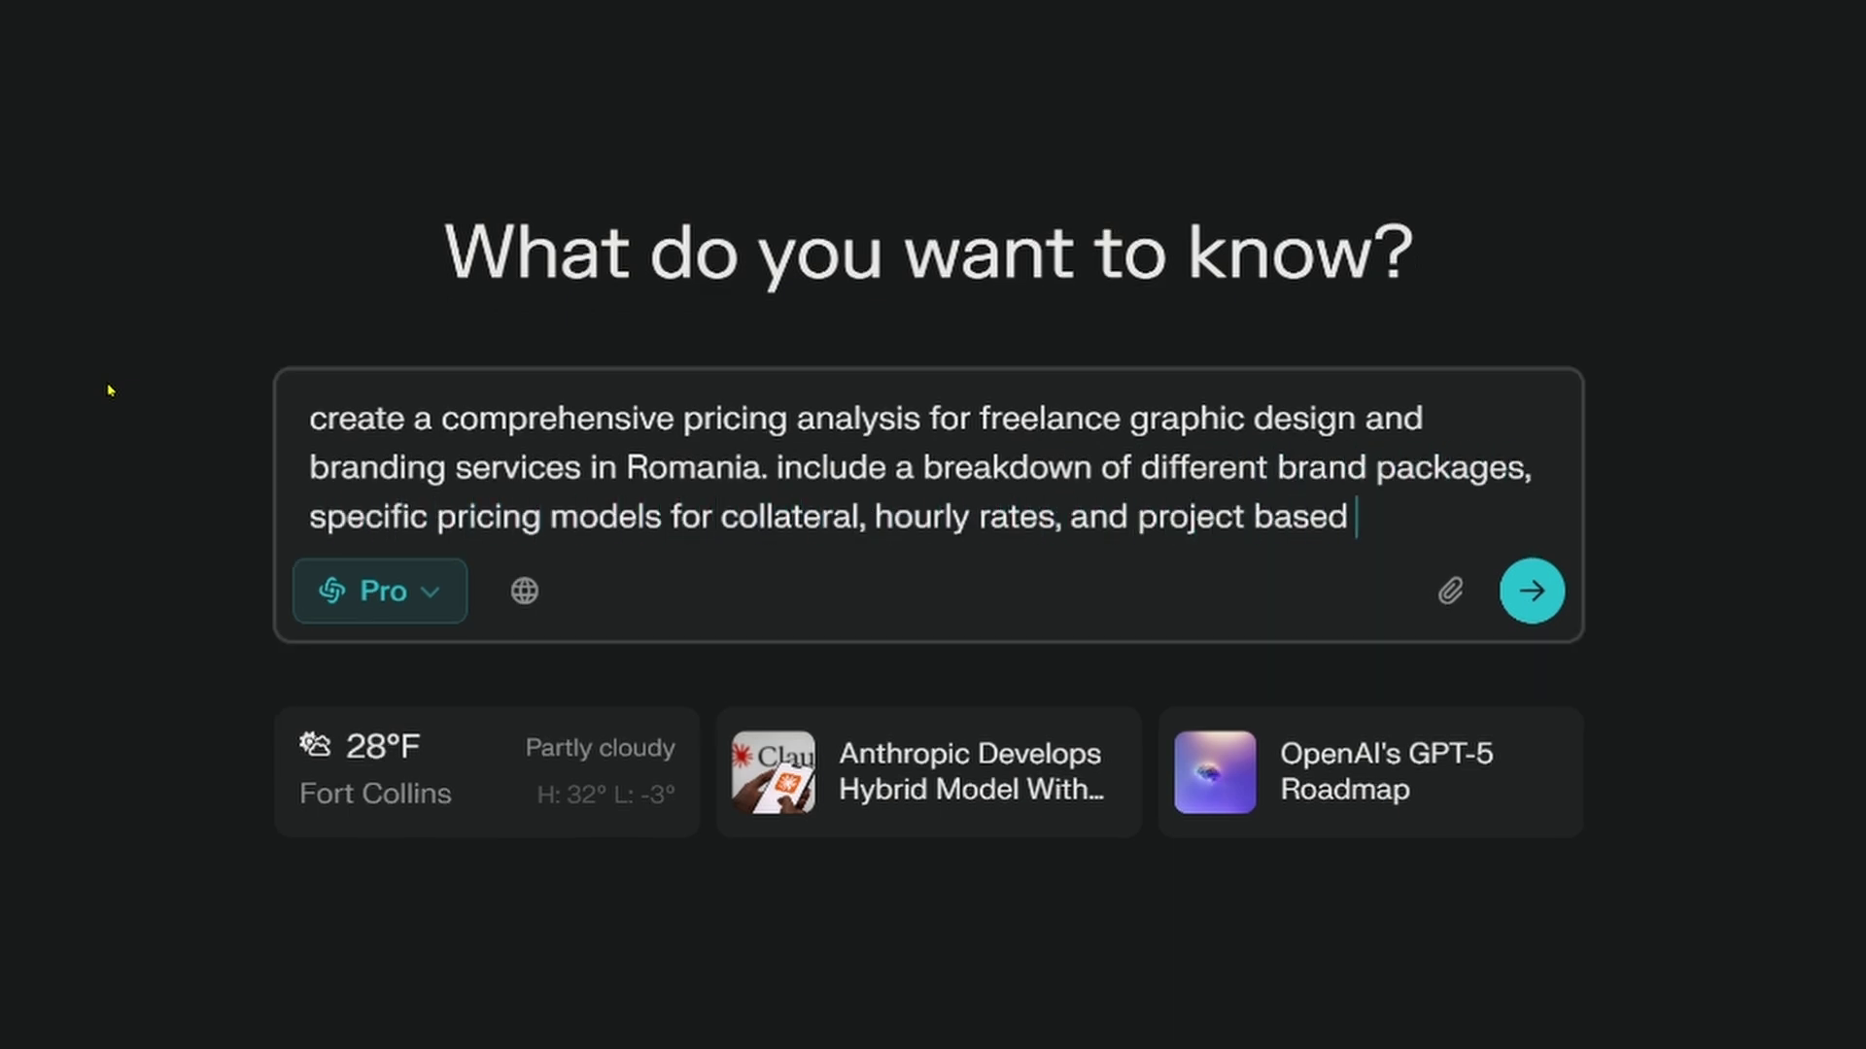
text(pricing. make a table for each of th)
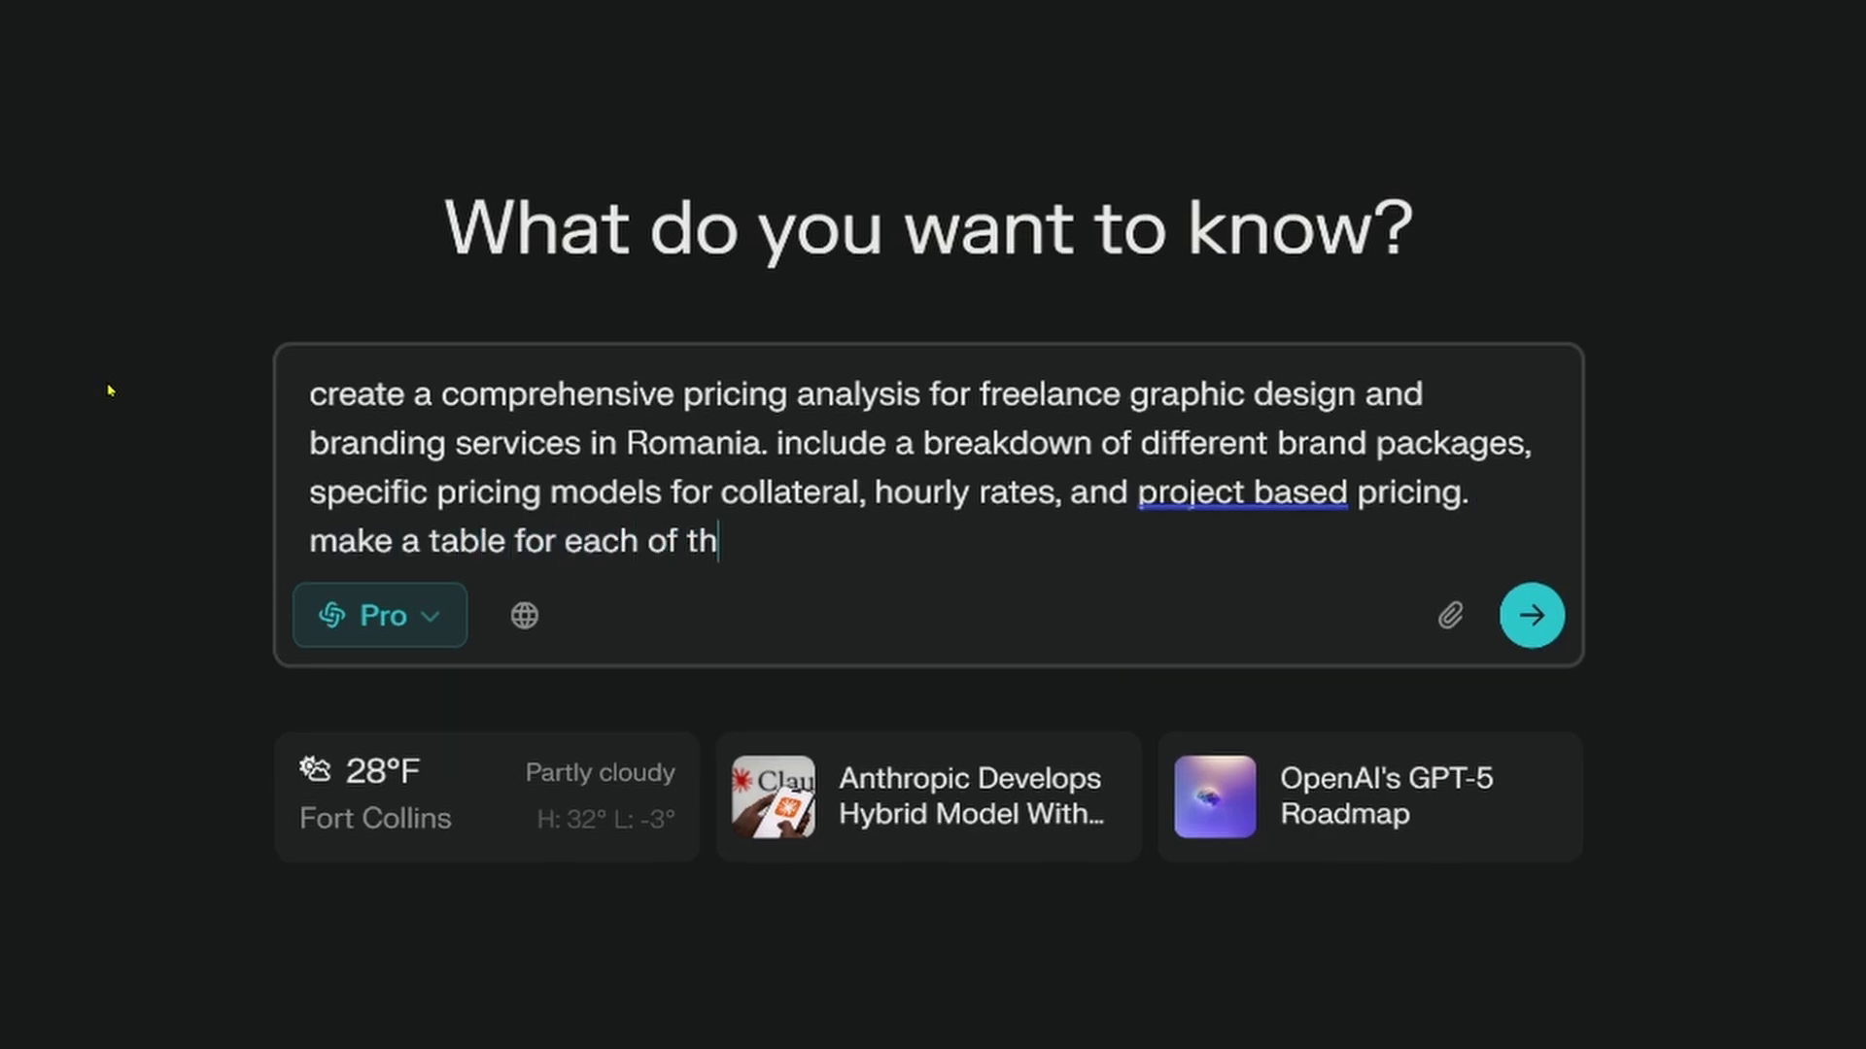
text(ose. include things like printed)
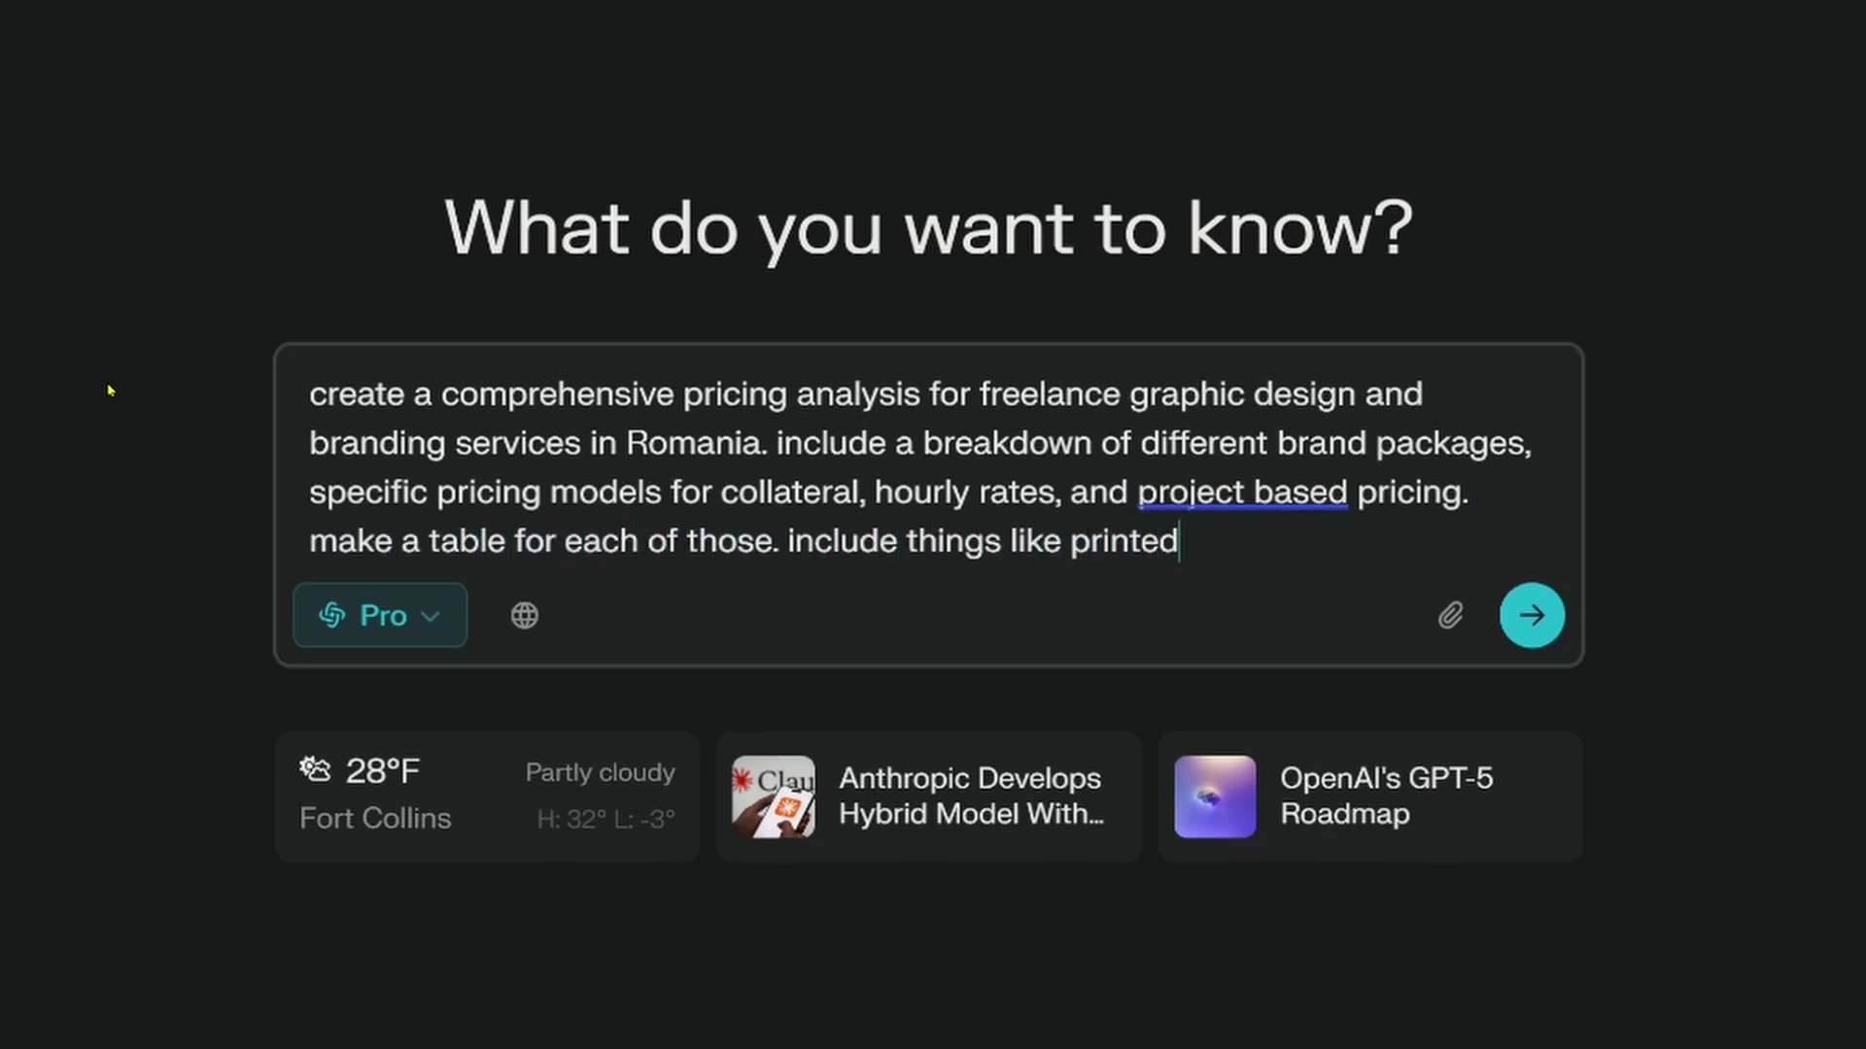
text( posters, printed invitations,)
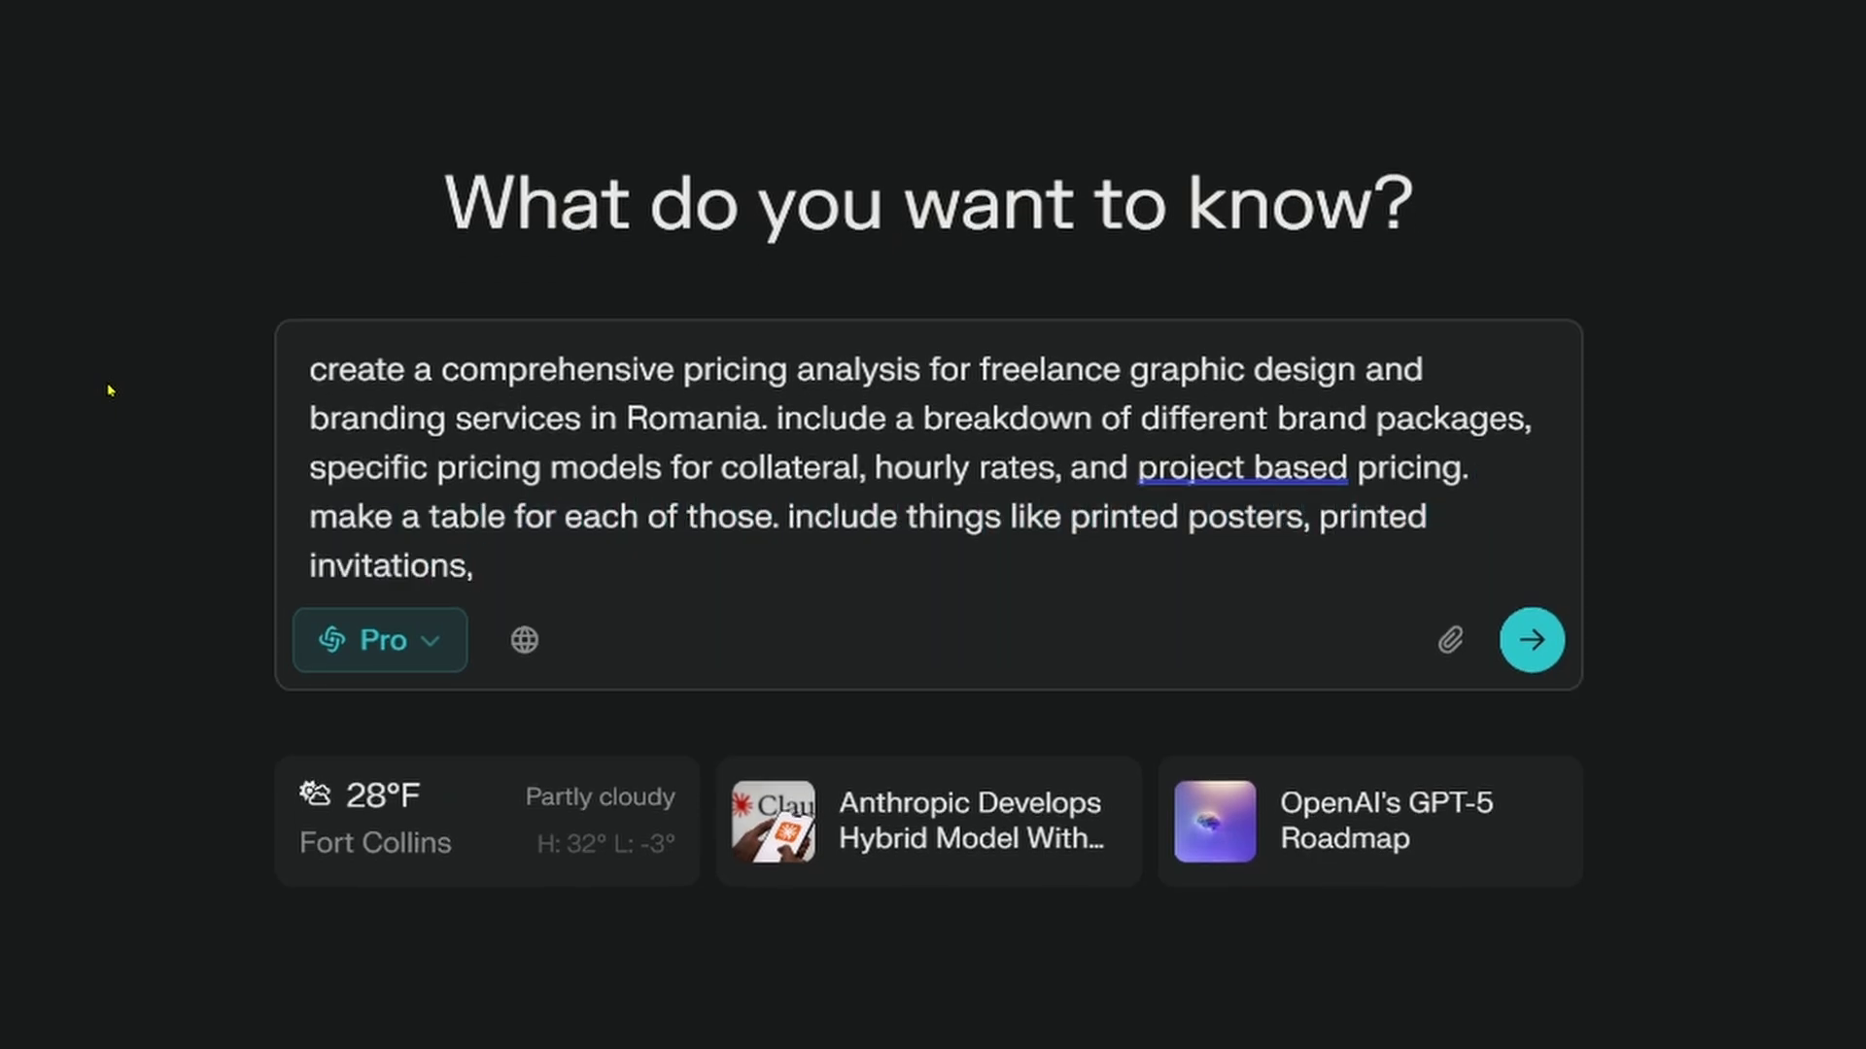
text( copywriting for social media posts)
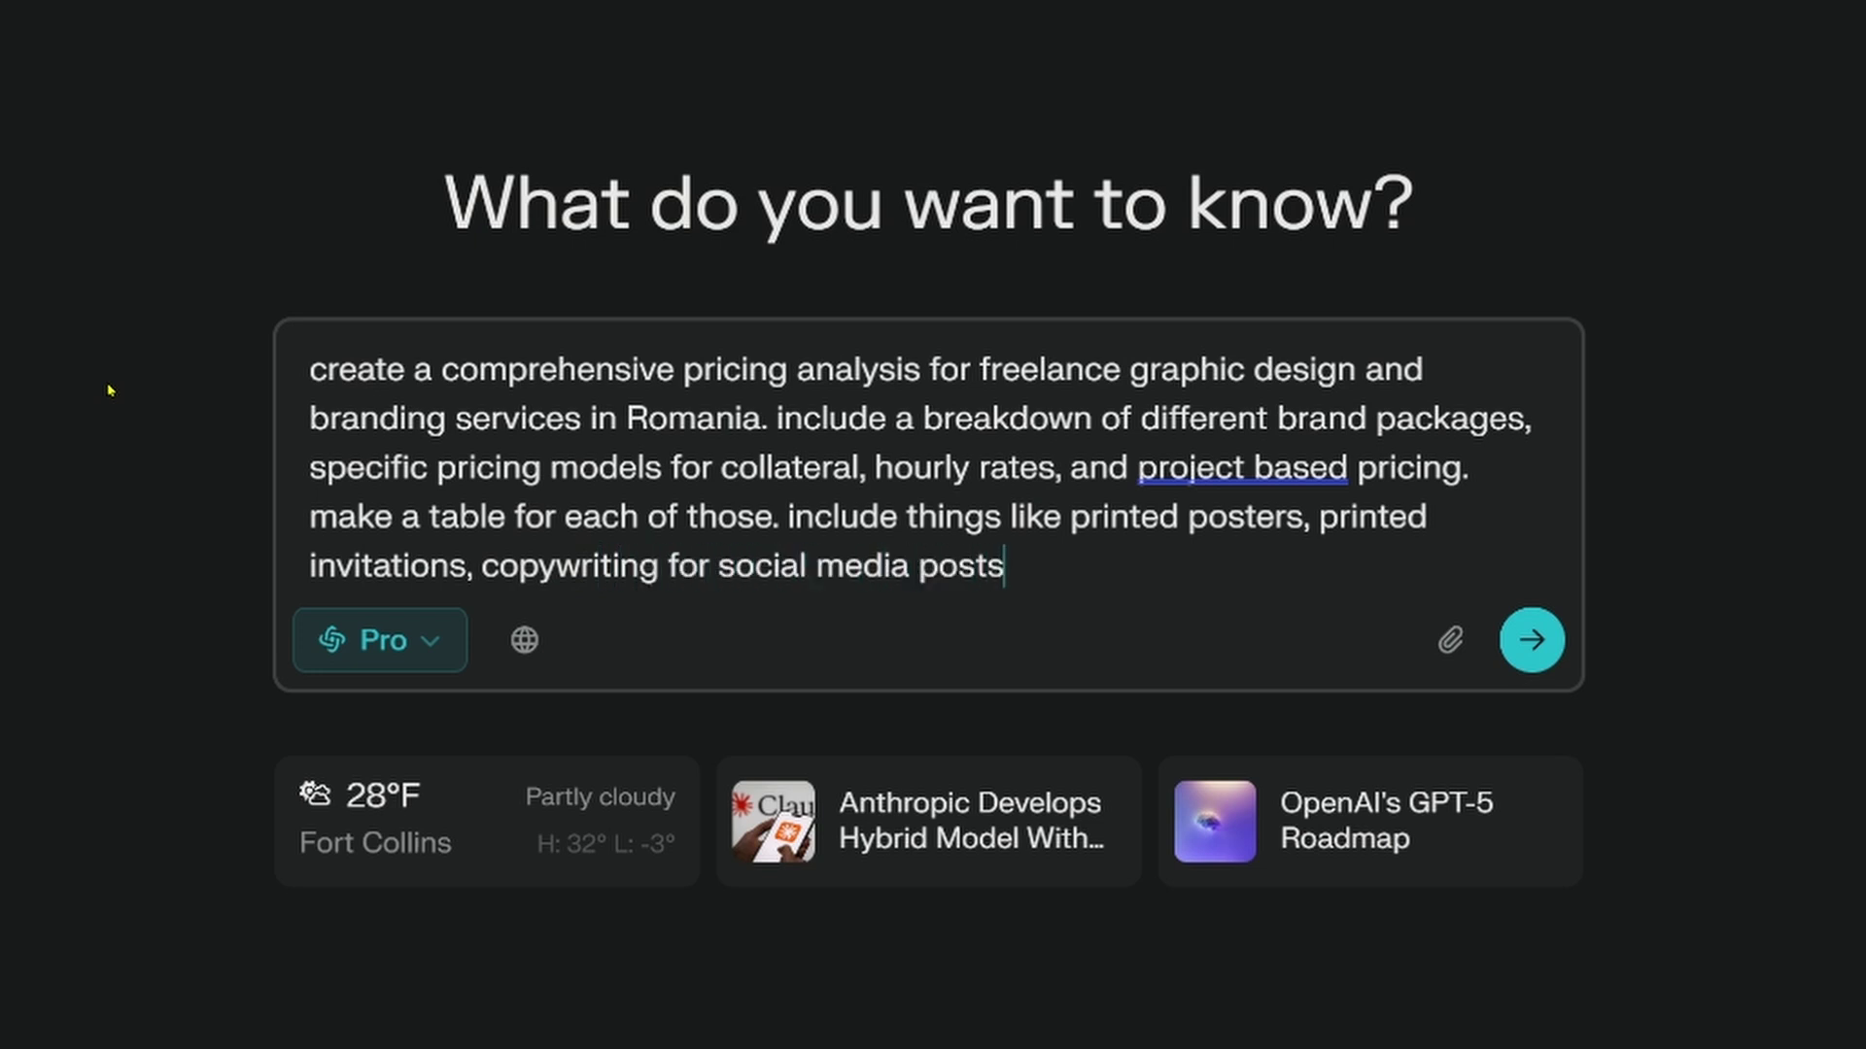
text(, and email newsletters)
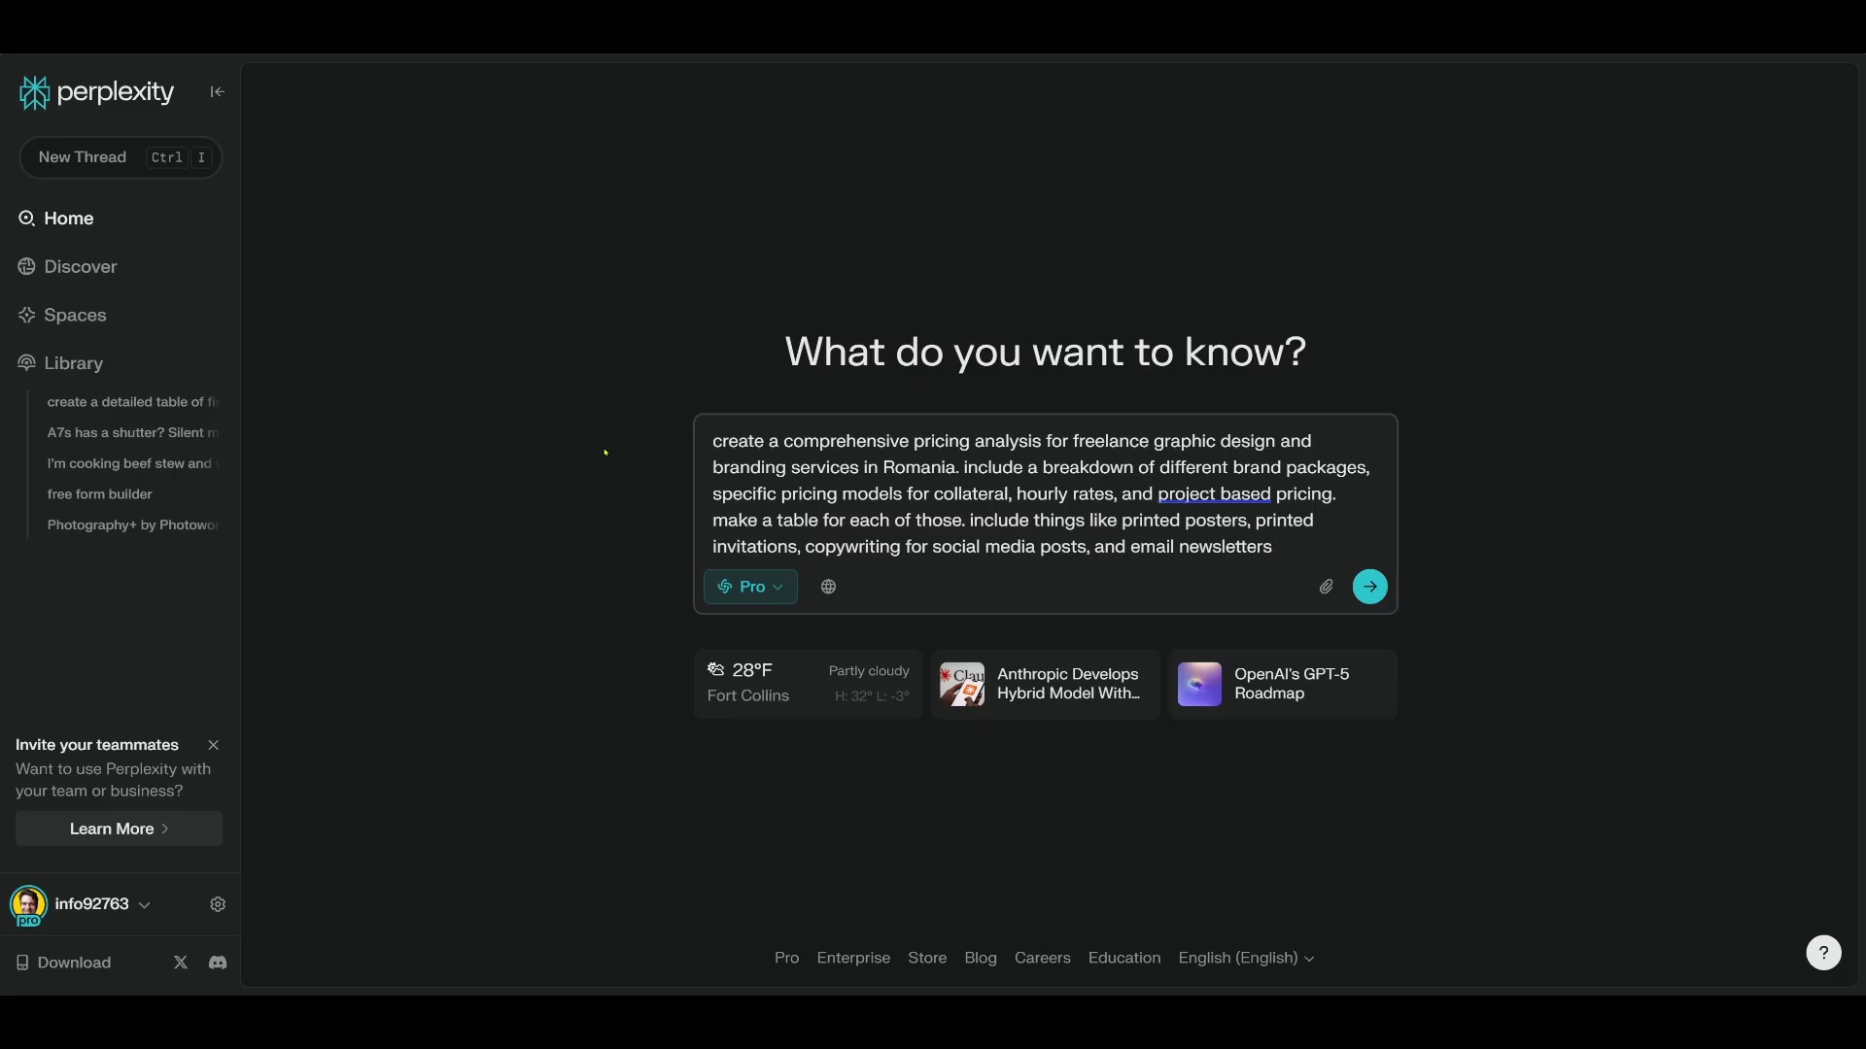
Submit the Romania pricing-analysis request to run the Pro search.
key(Return)
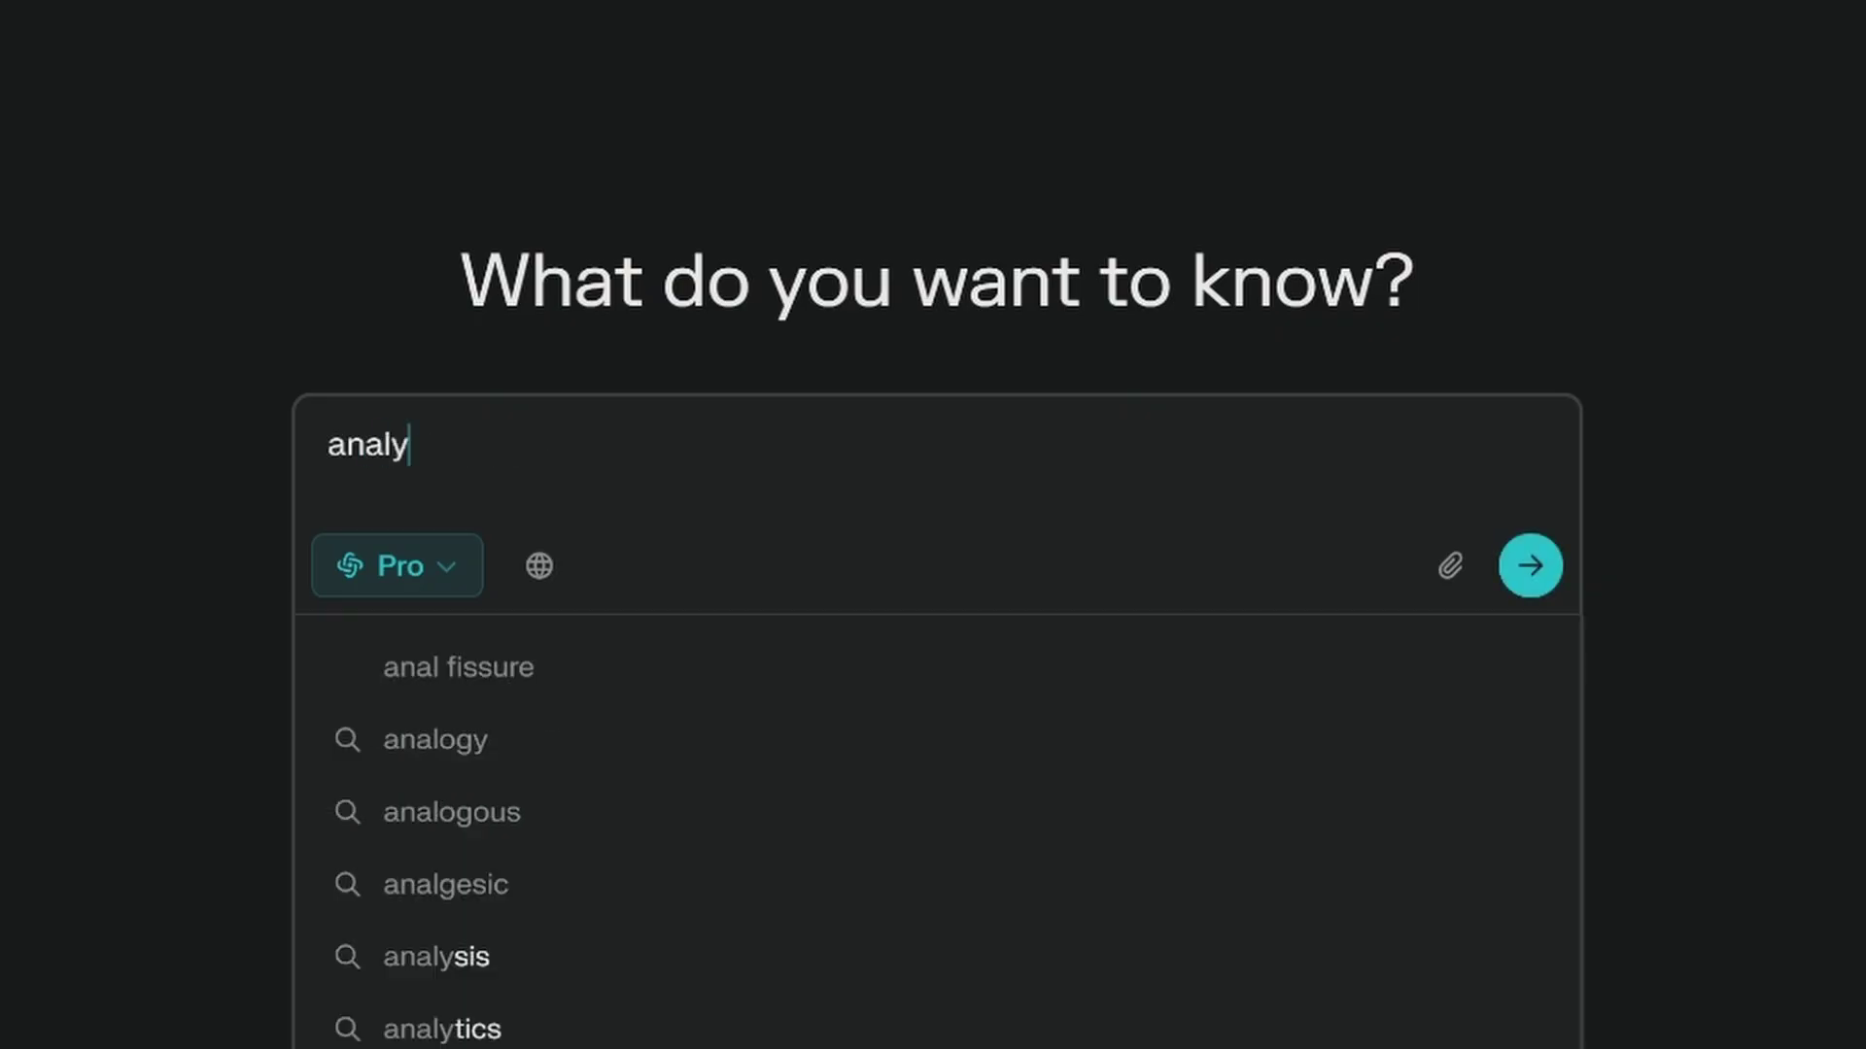
Draft the request for upcoming Colorado exhibitions, grants and conferences over 3 months, including interior design and home shows.
text(ze upcoming fine art opportunities in Northern)
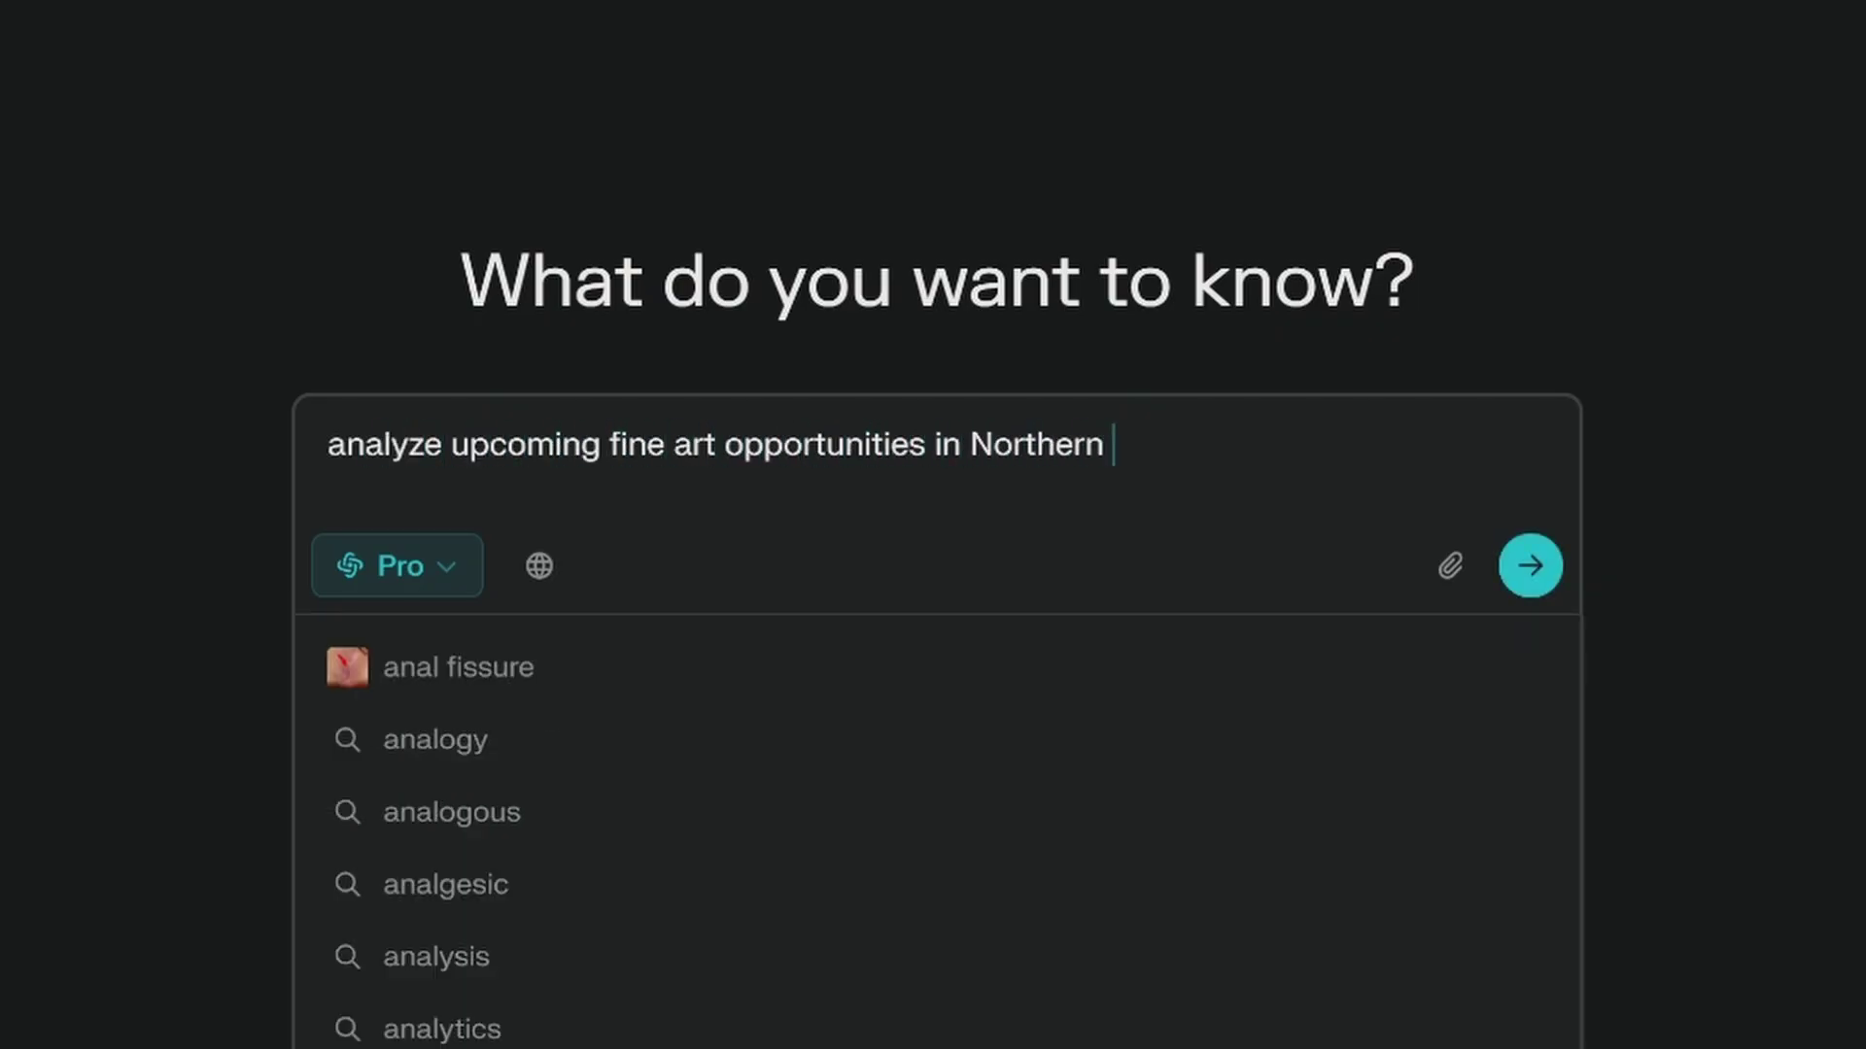
text(Colorado for the next 3 months.)
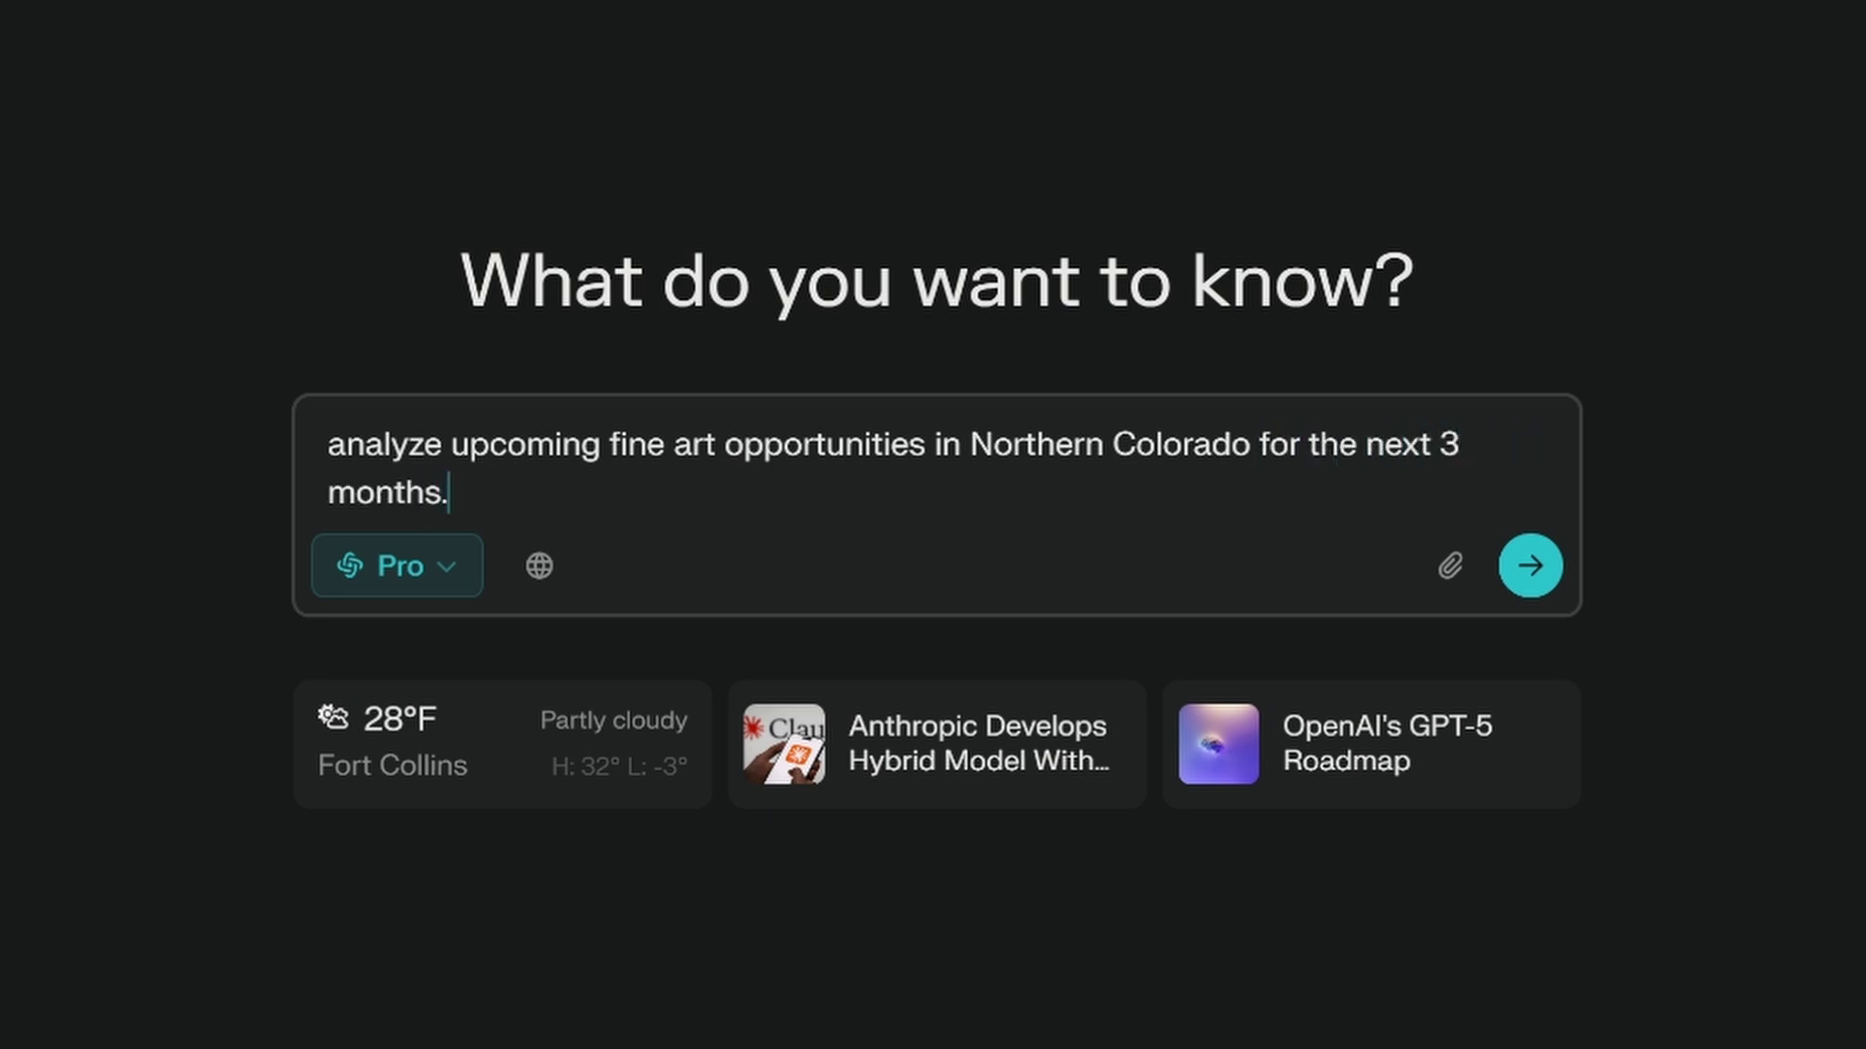
text( include exhibitions, grants, artist residencies, and events like fe)
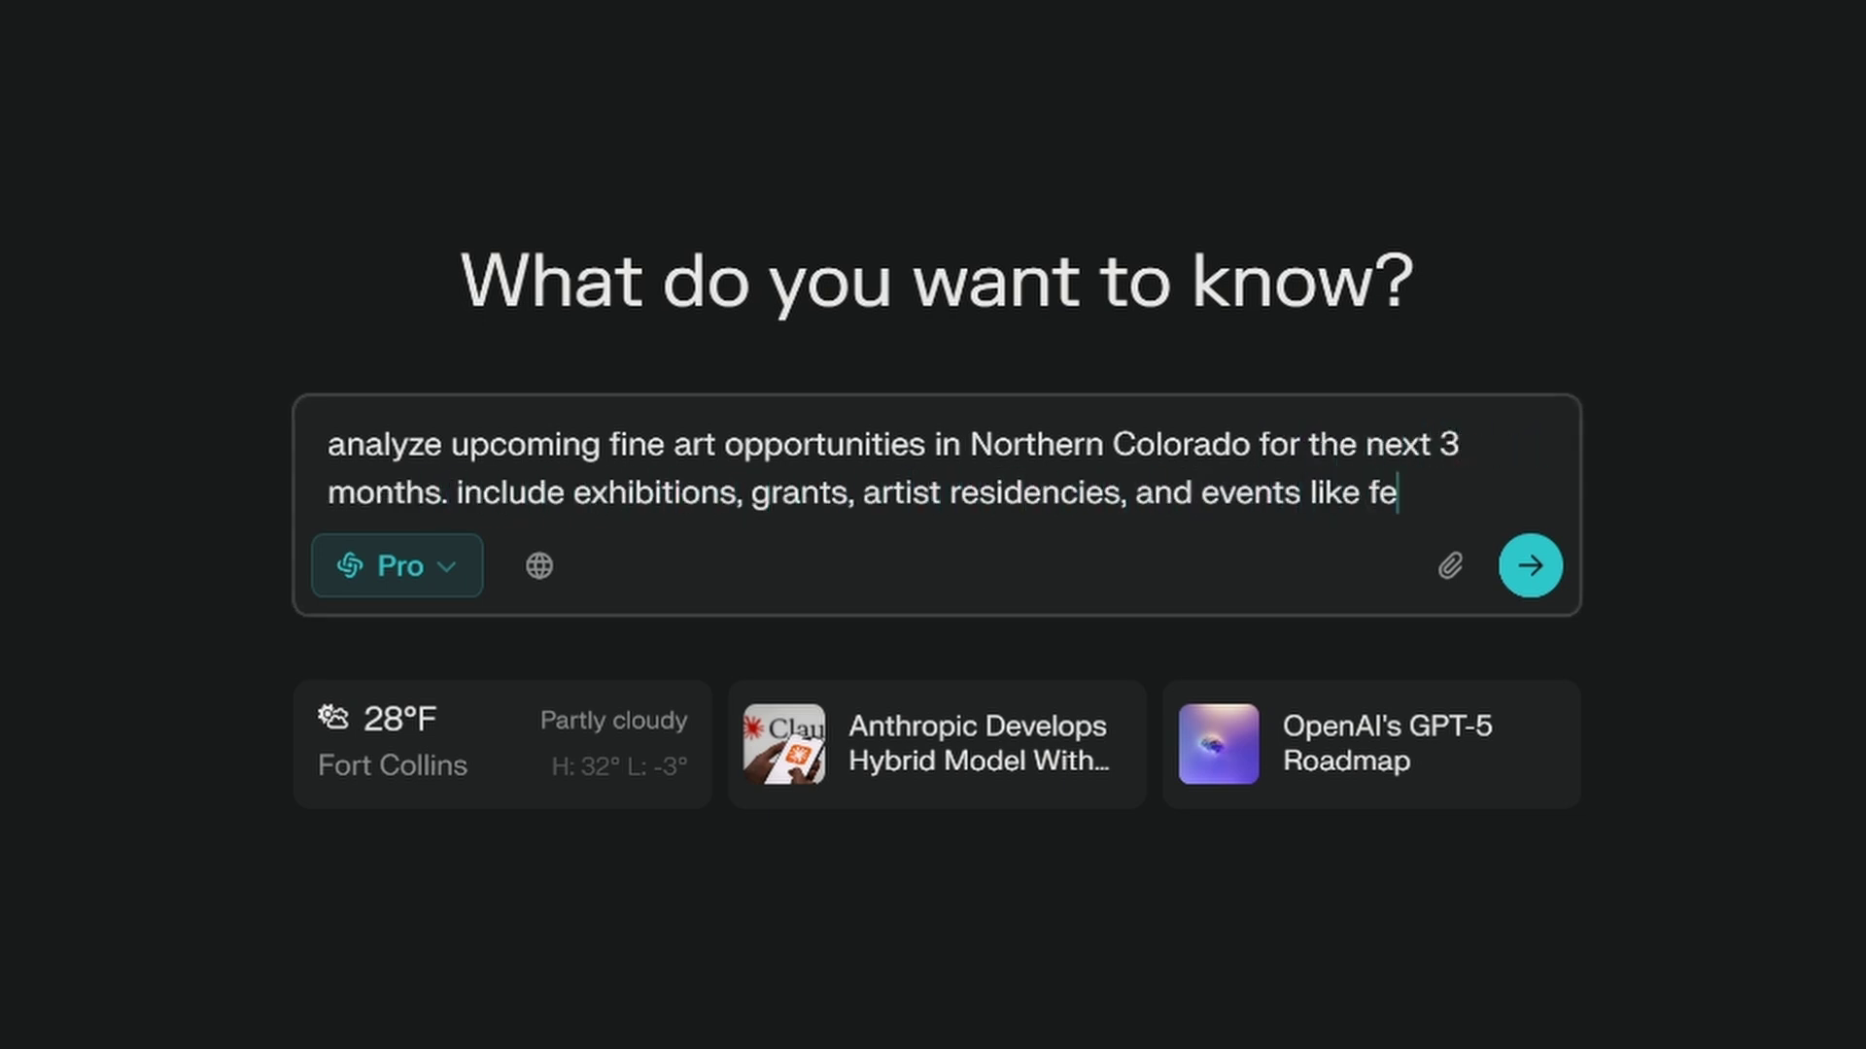
text(conferences.)
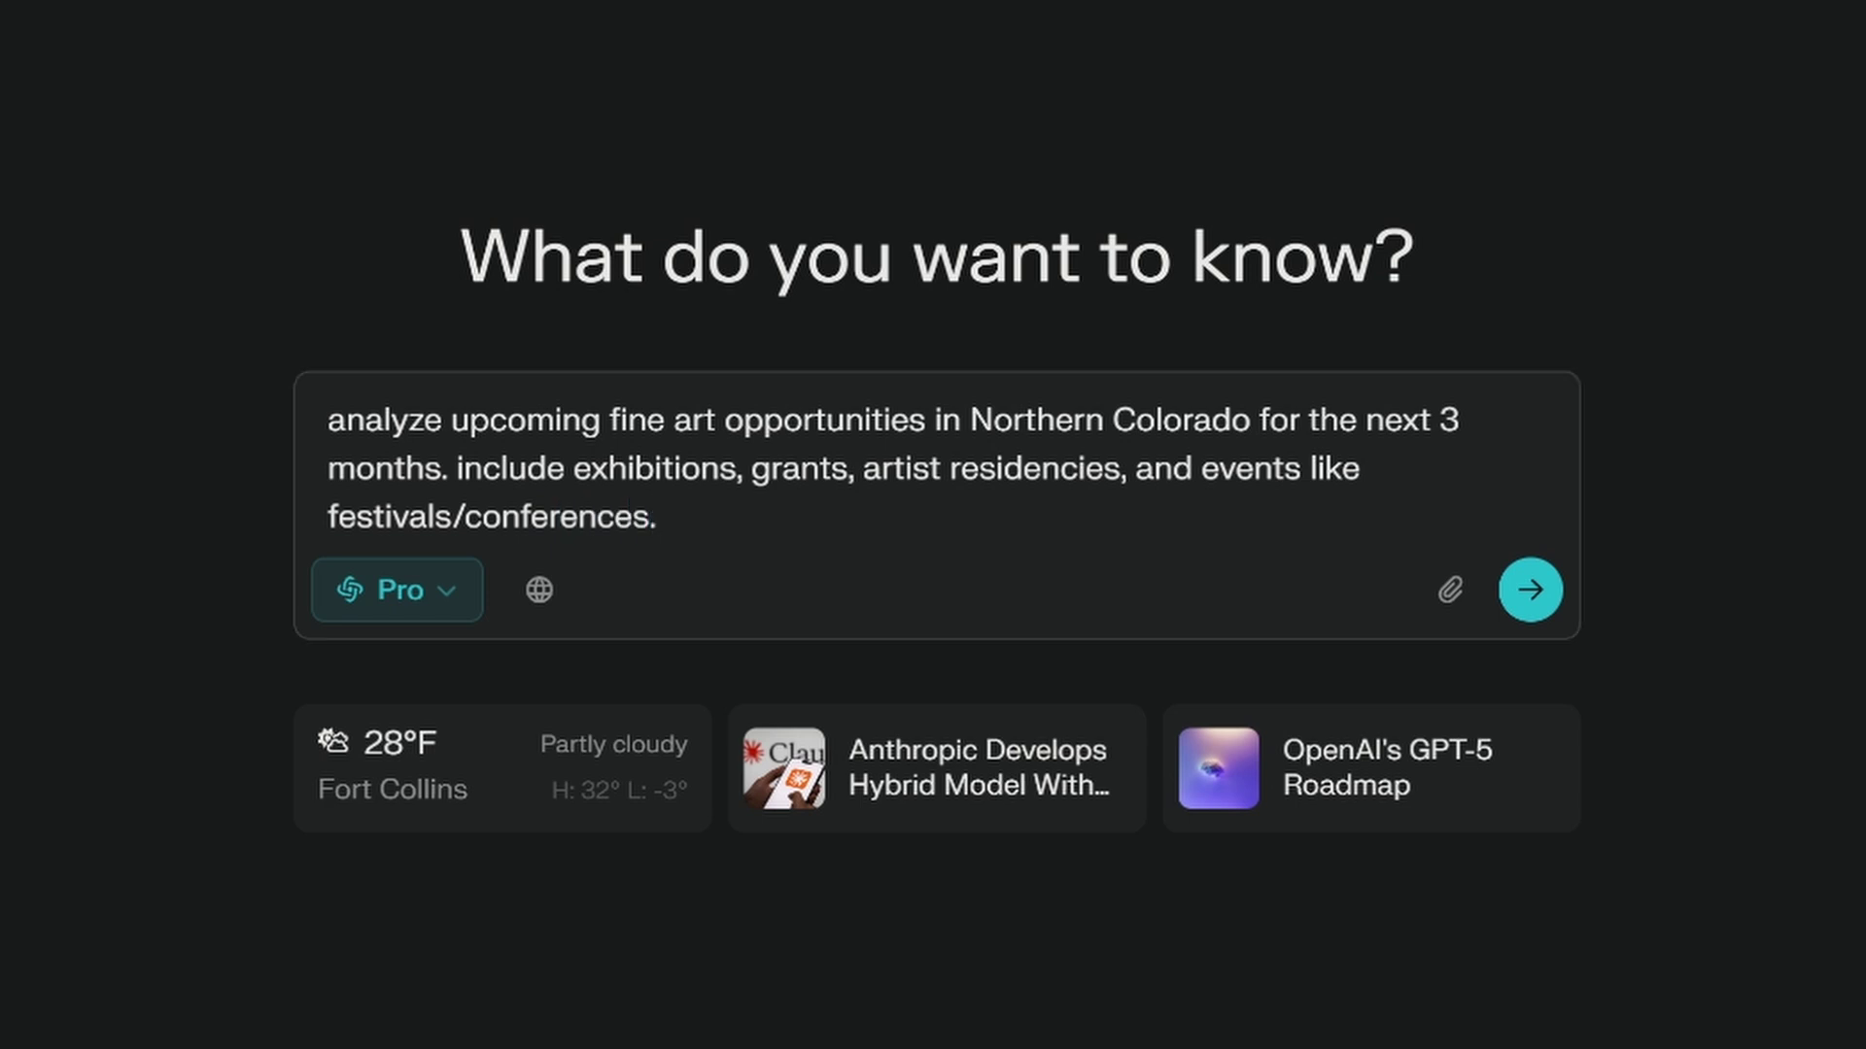
text( create a prioritized list, and ran)
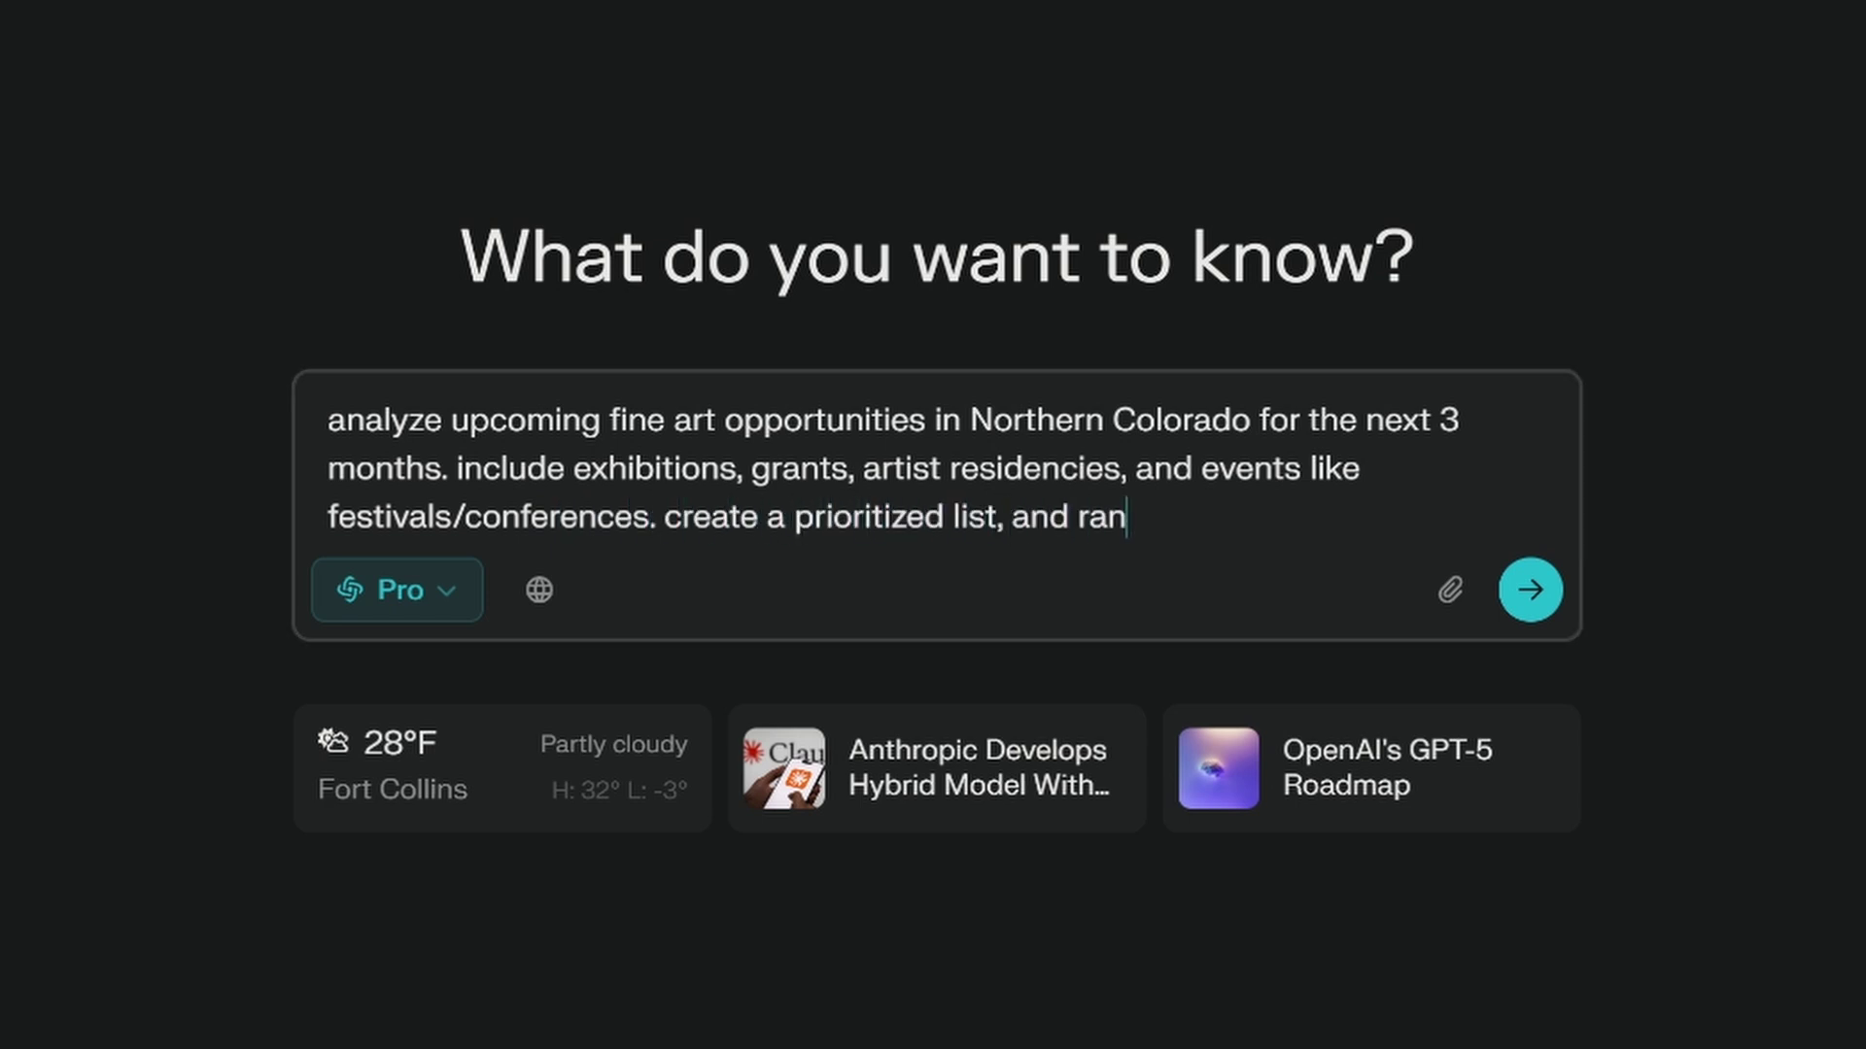
text(k it based on alignment with my fine art photography )
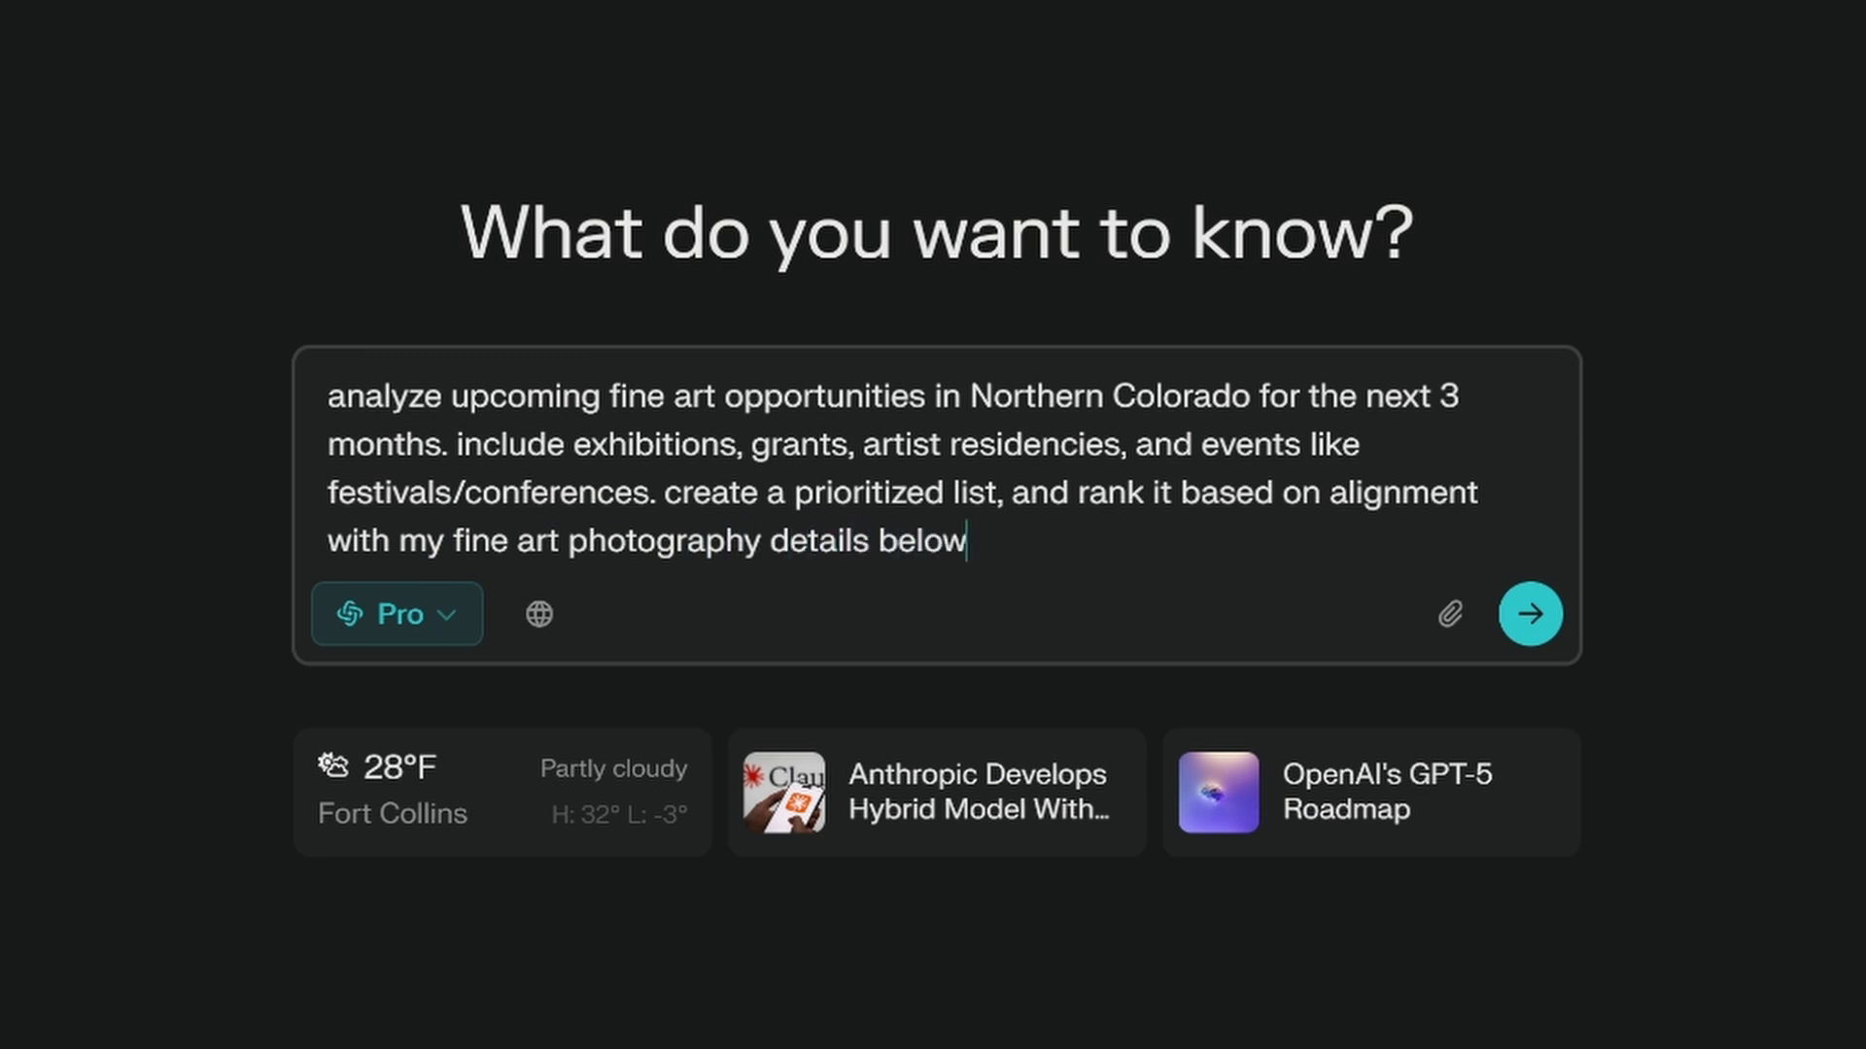
text(details below, and potential for career advancement.)
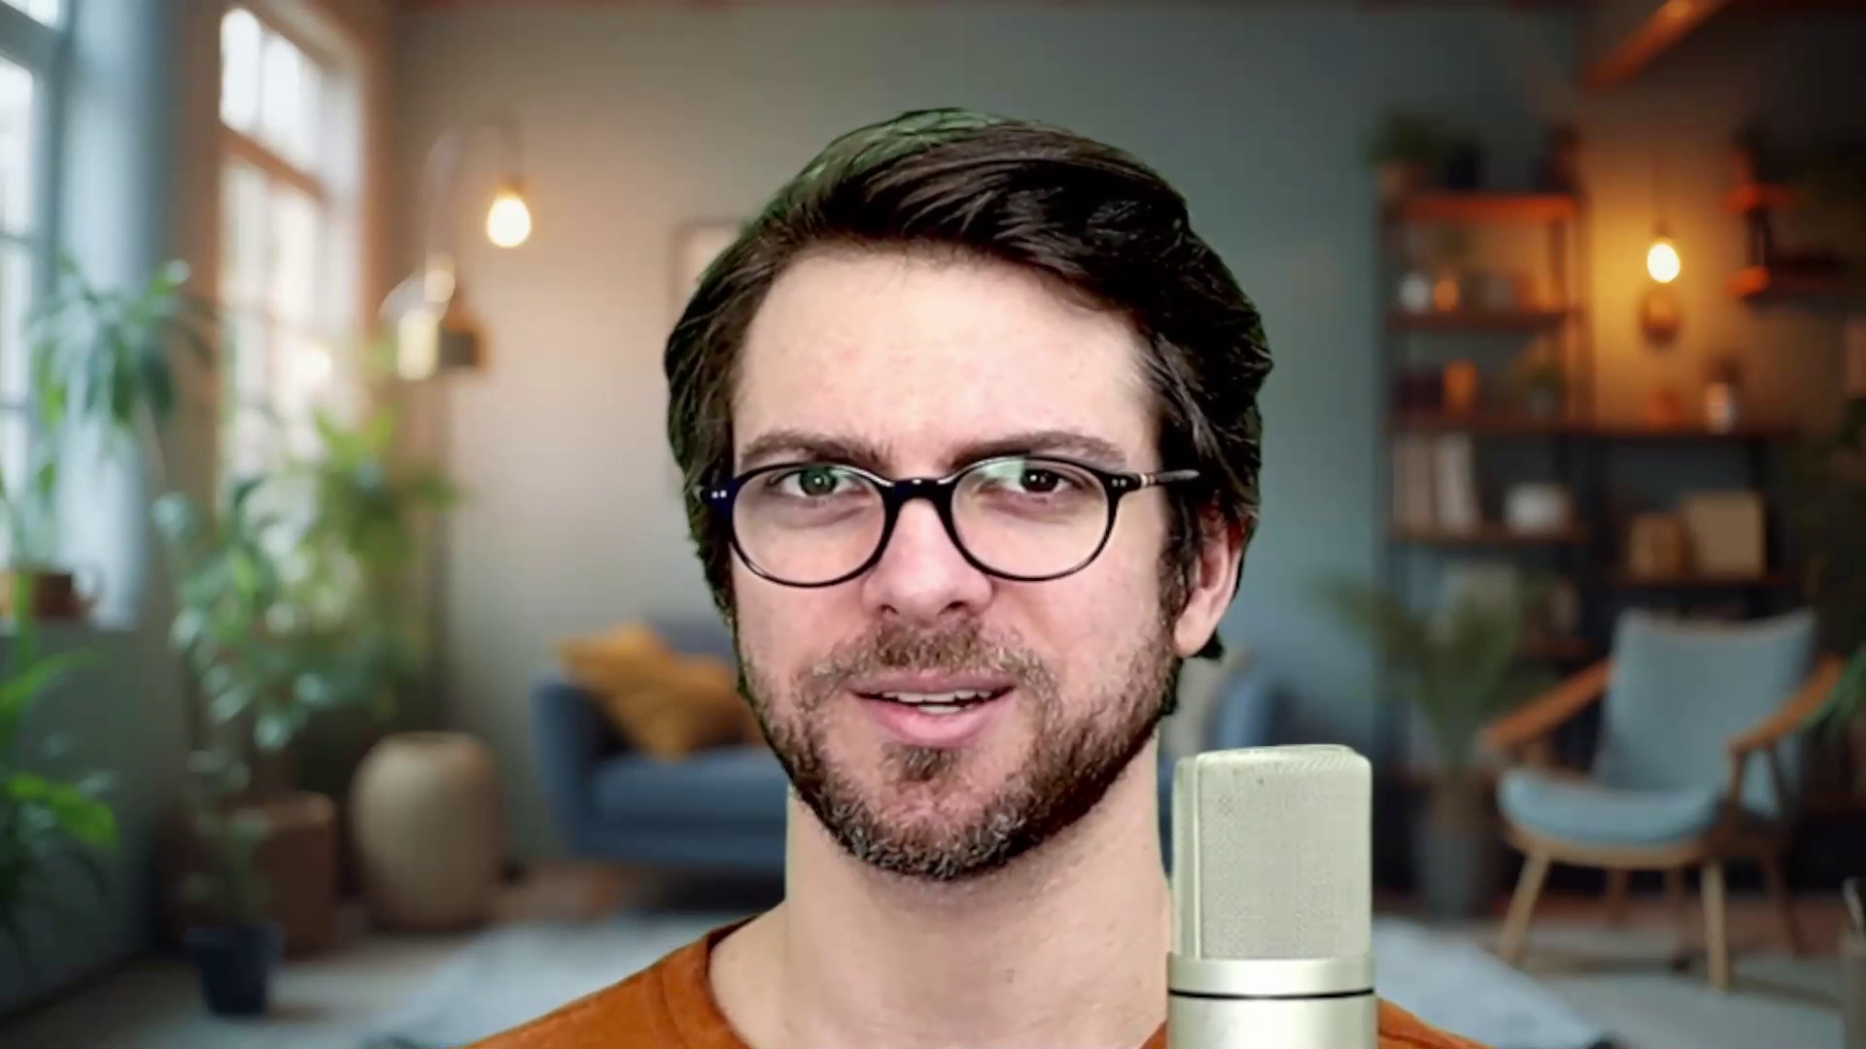
text(be sure to think outside the box)
text( and include)
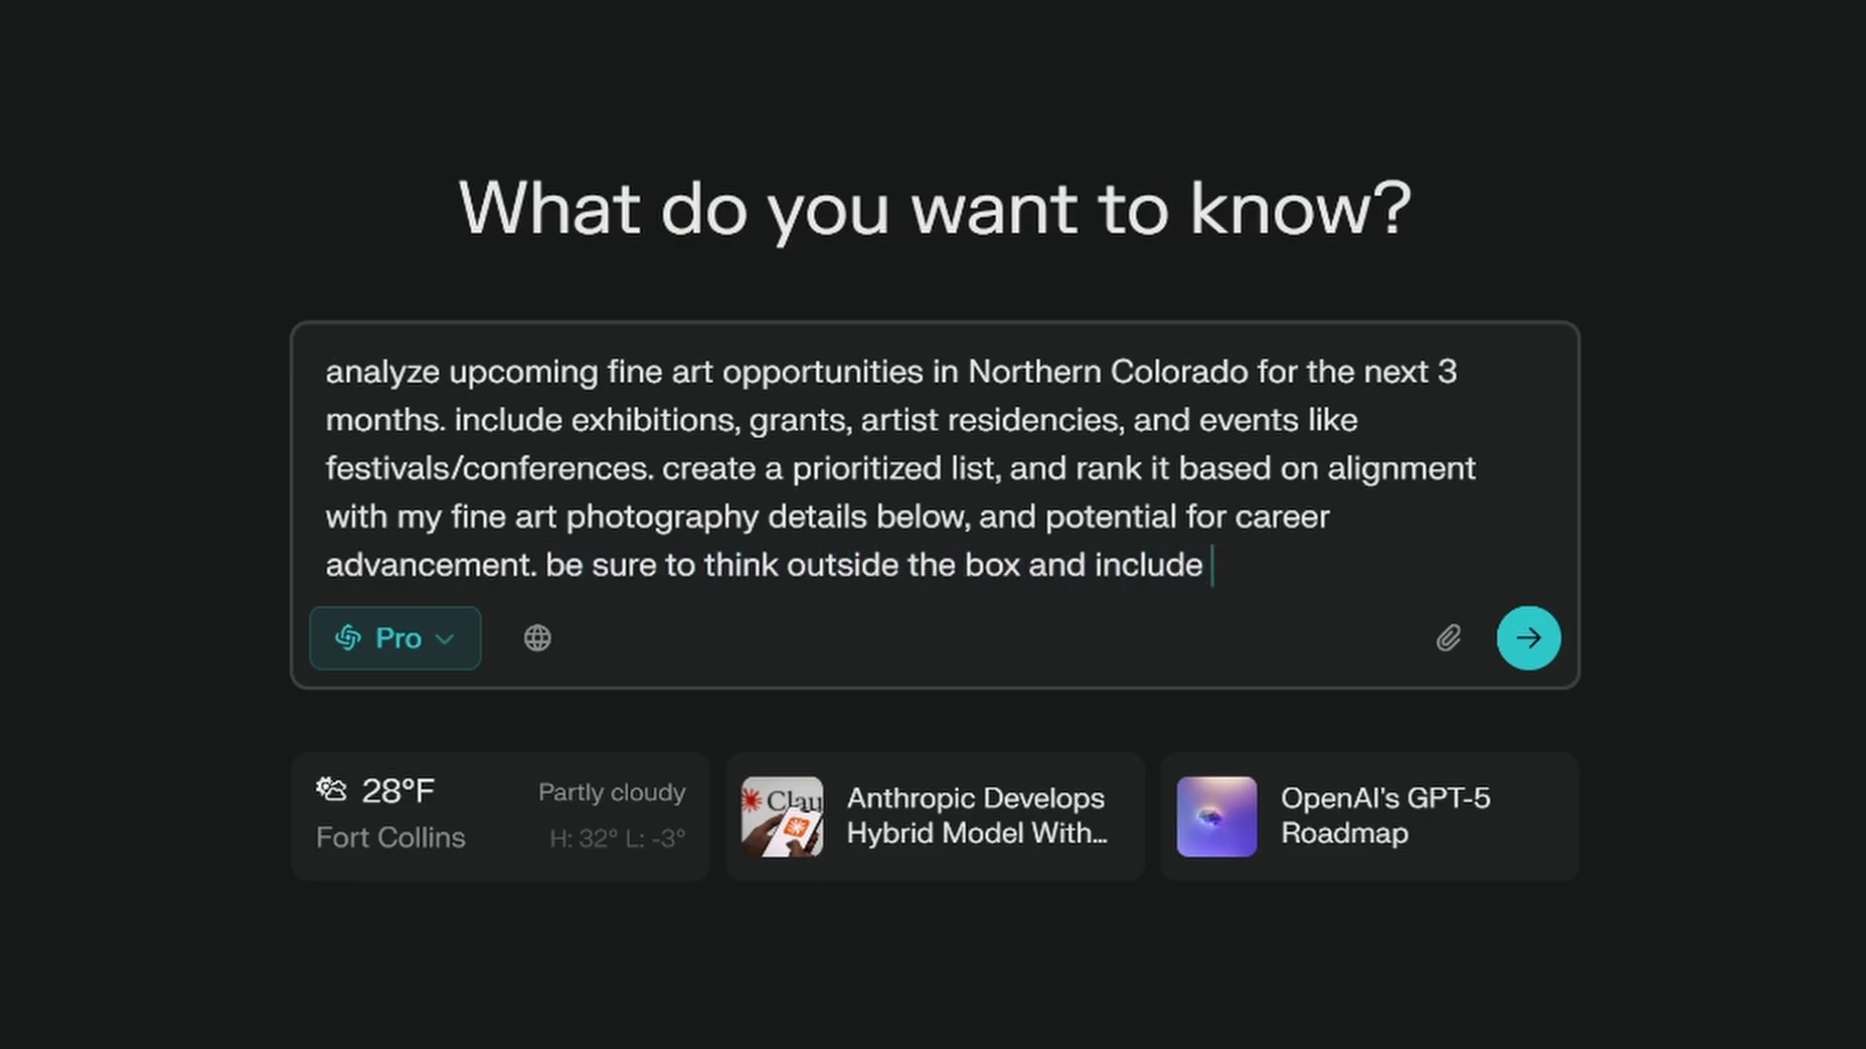
text( events like interior design shows, home sho)
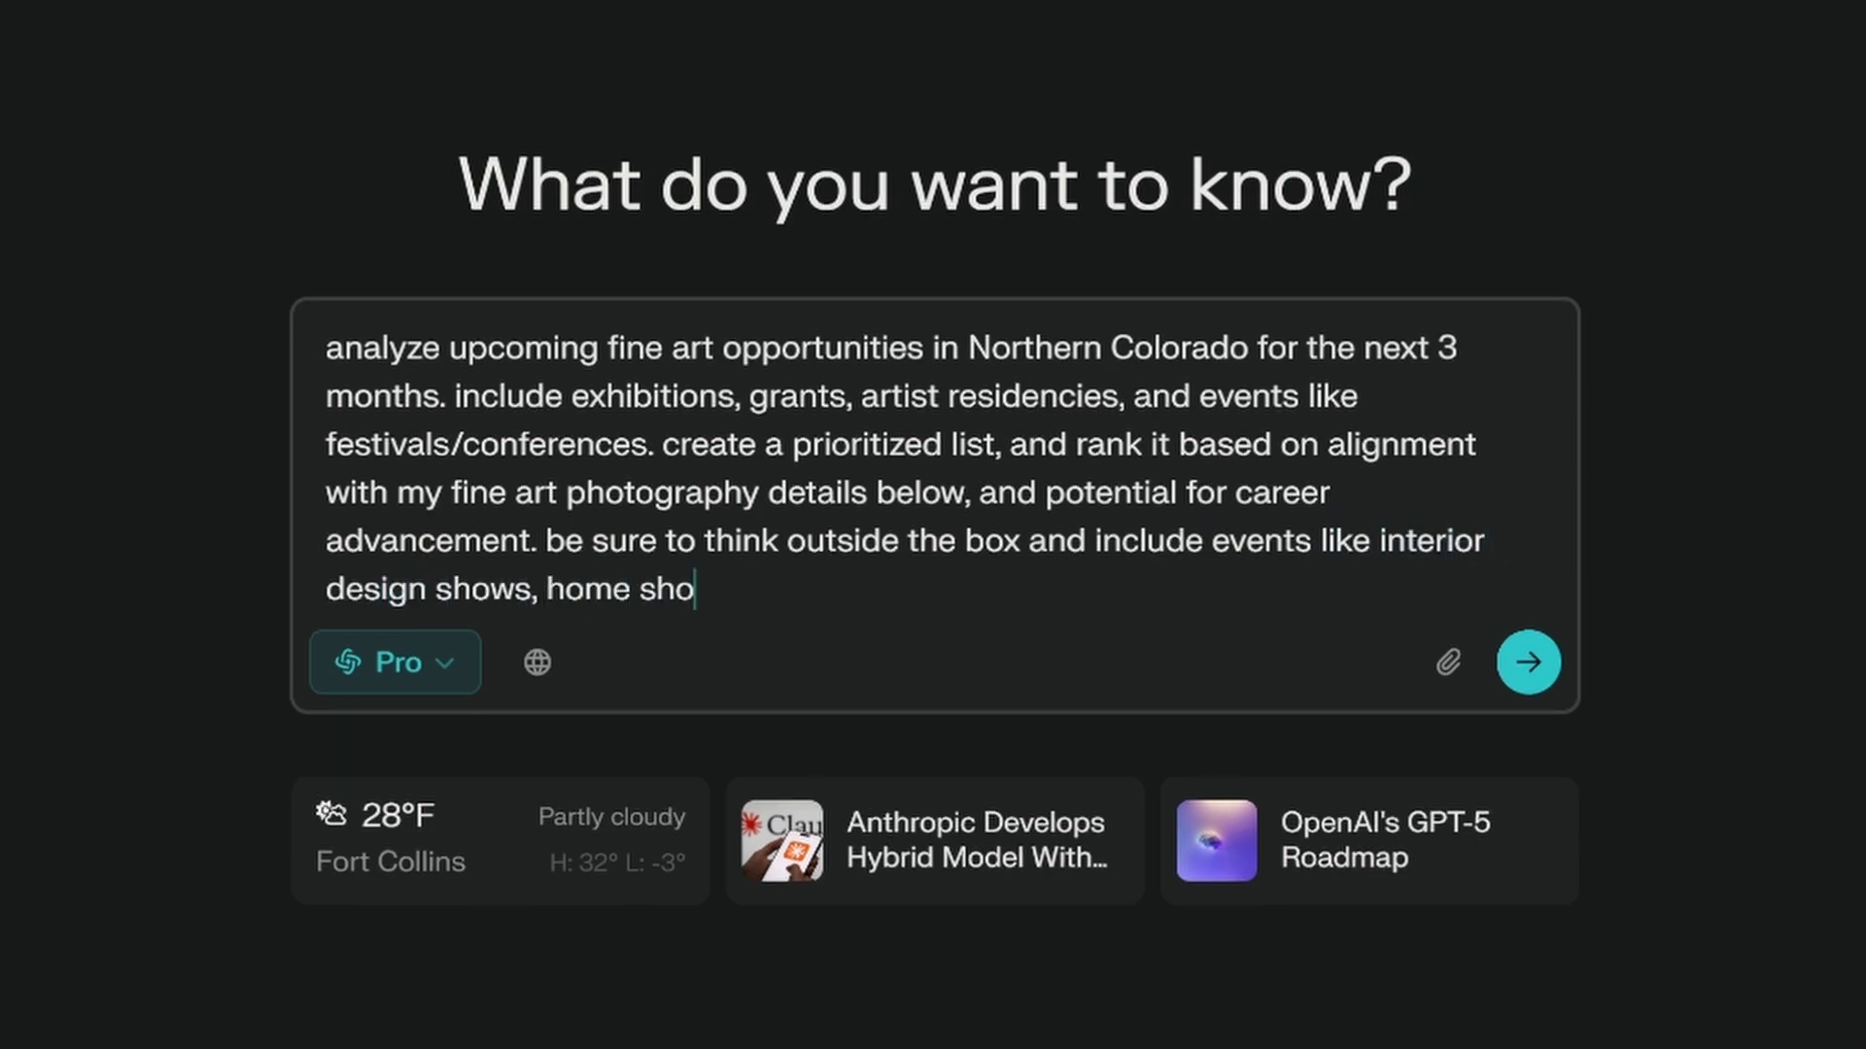
text(ws, etc.)
Add a new line below the finished fine-art opportunities prompt.
key(shift+Return)
key(shift+Return)
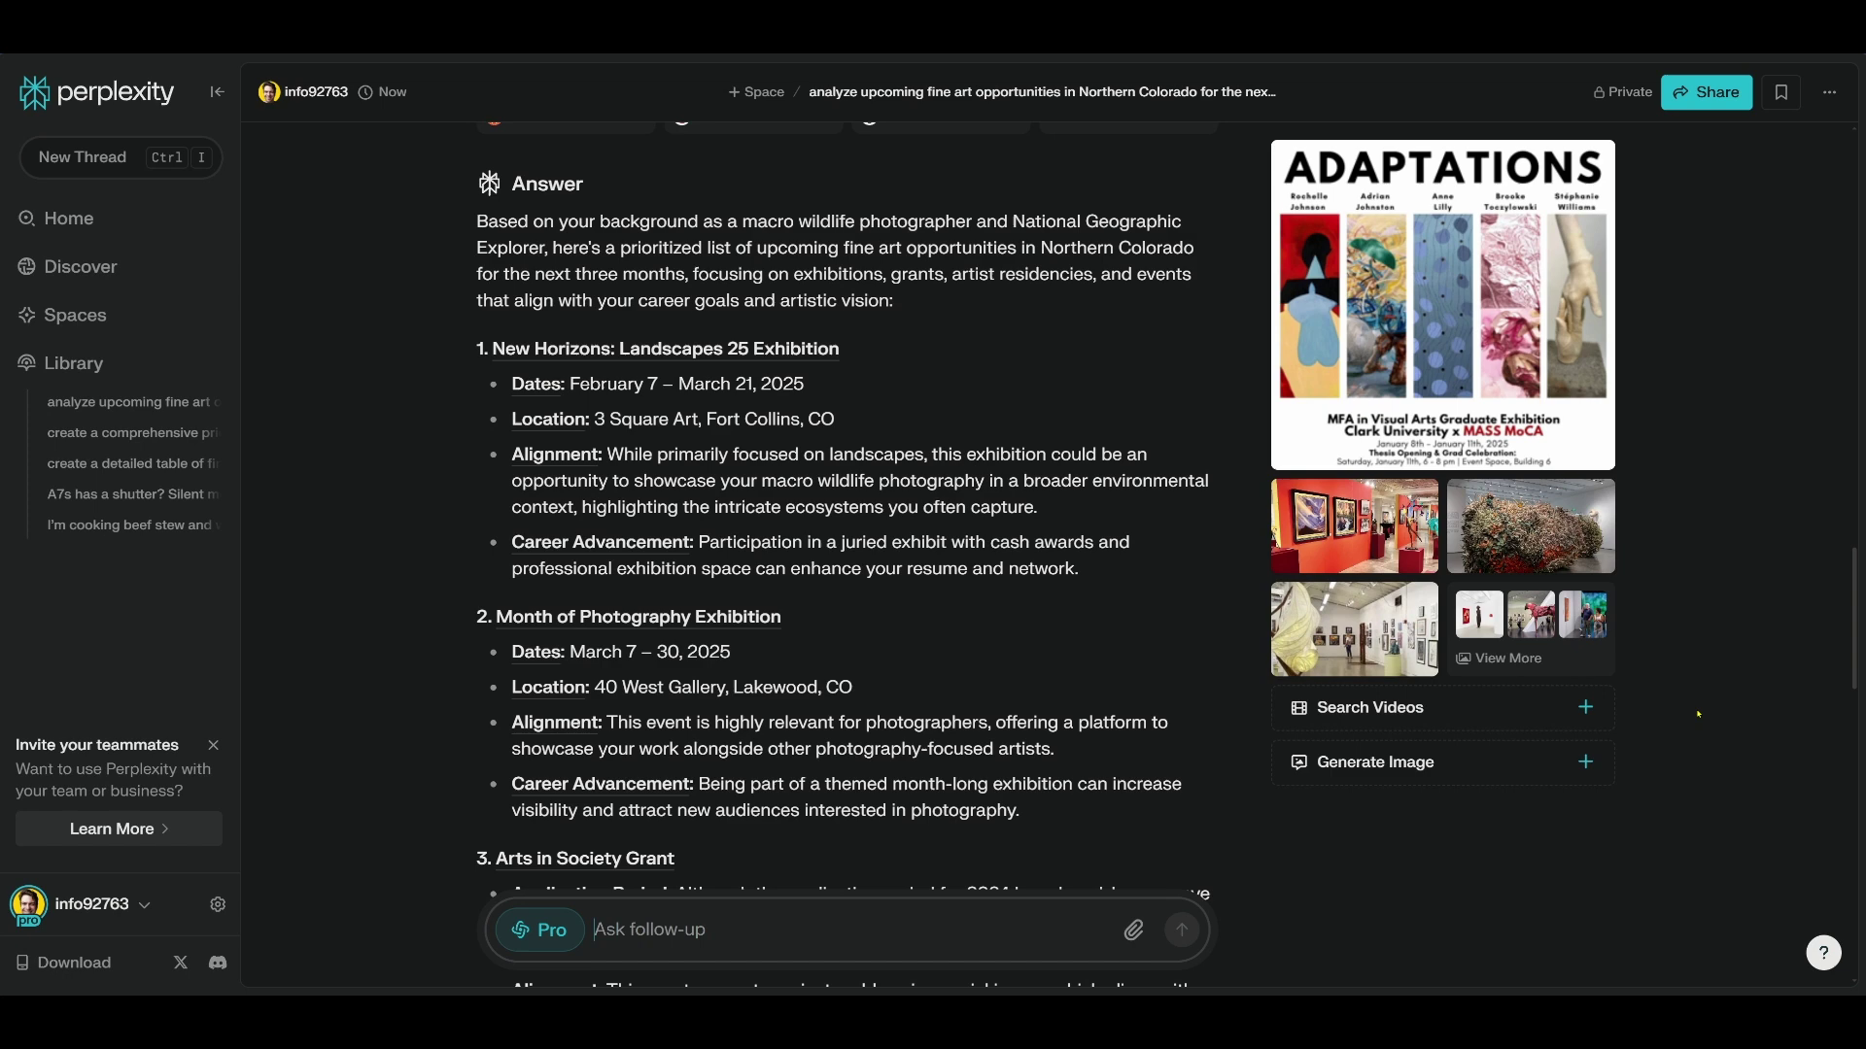
Scroll through the prioritized art-opportunities answer down to the Artist Residencies section.
scroll(1698, 715, down, 3)
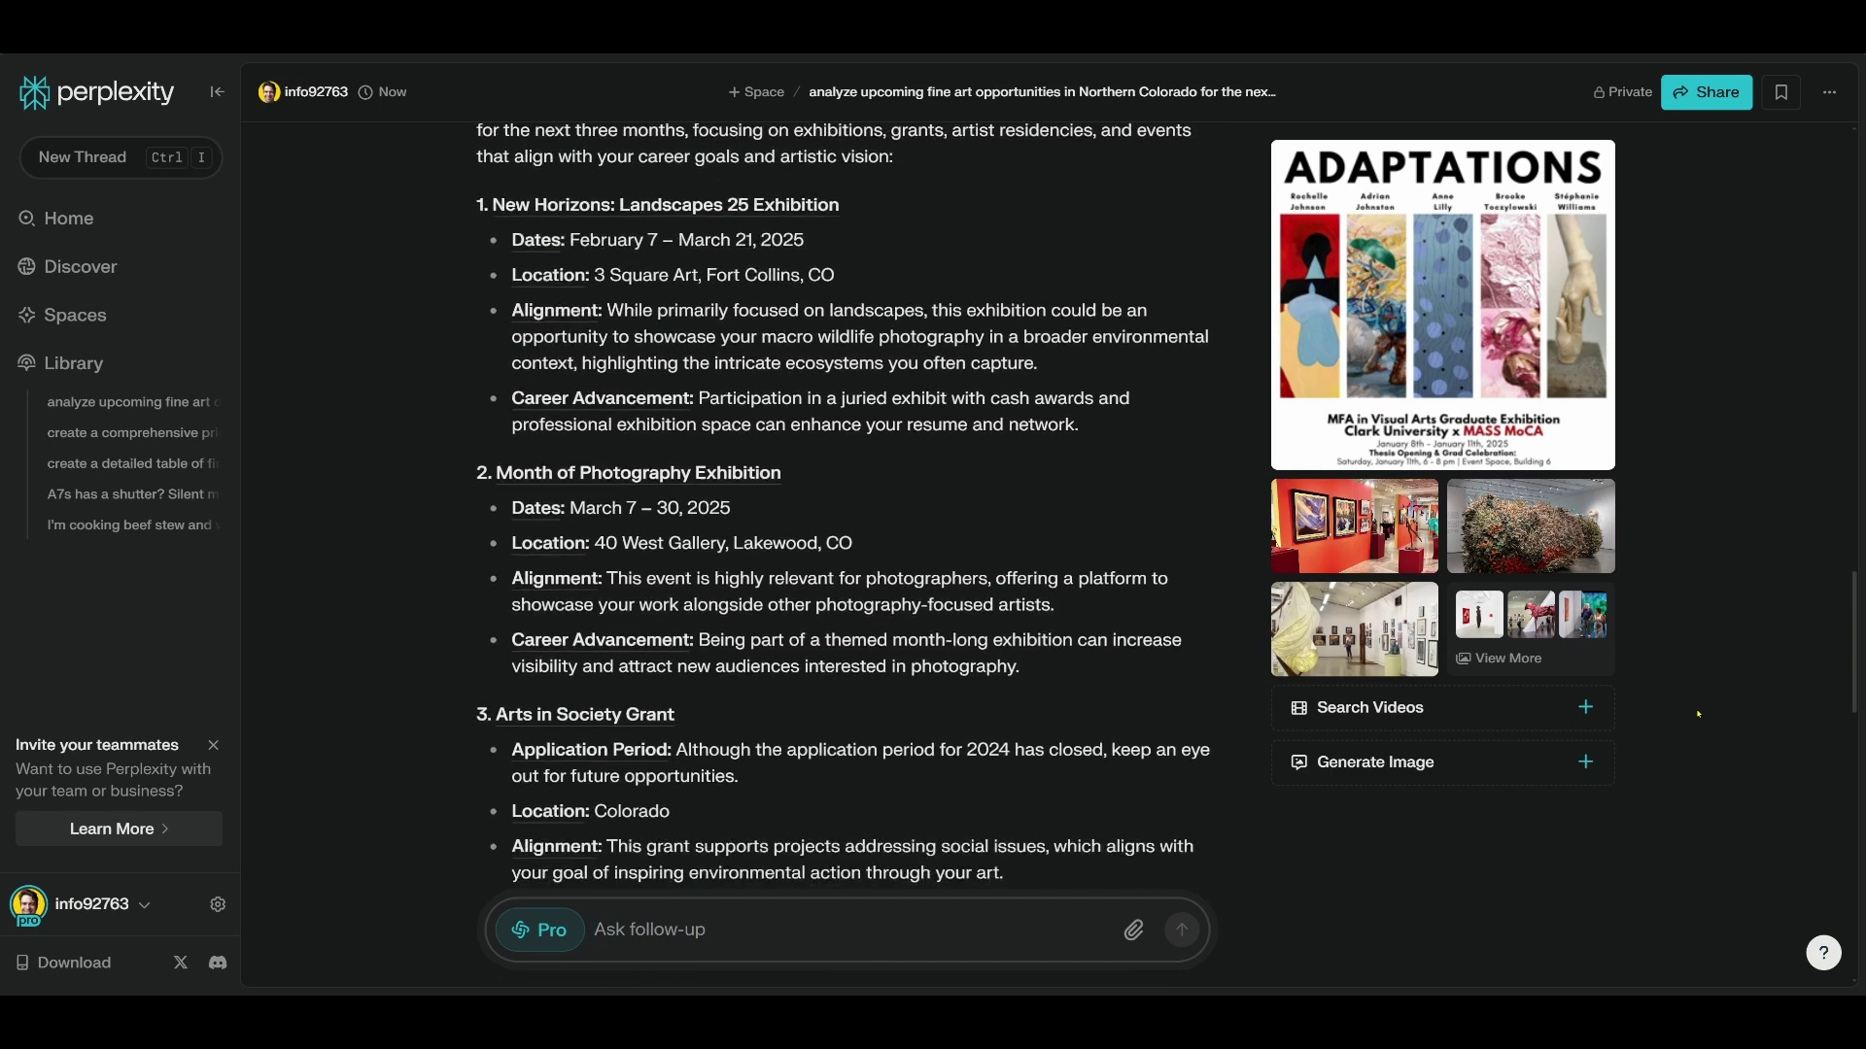
scroll(1698, 715, down, 1)
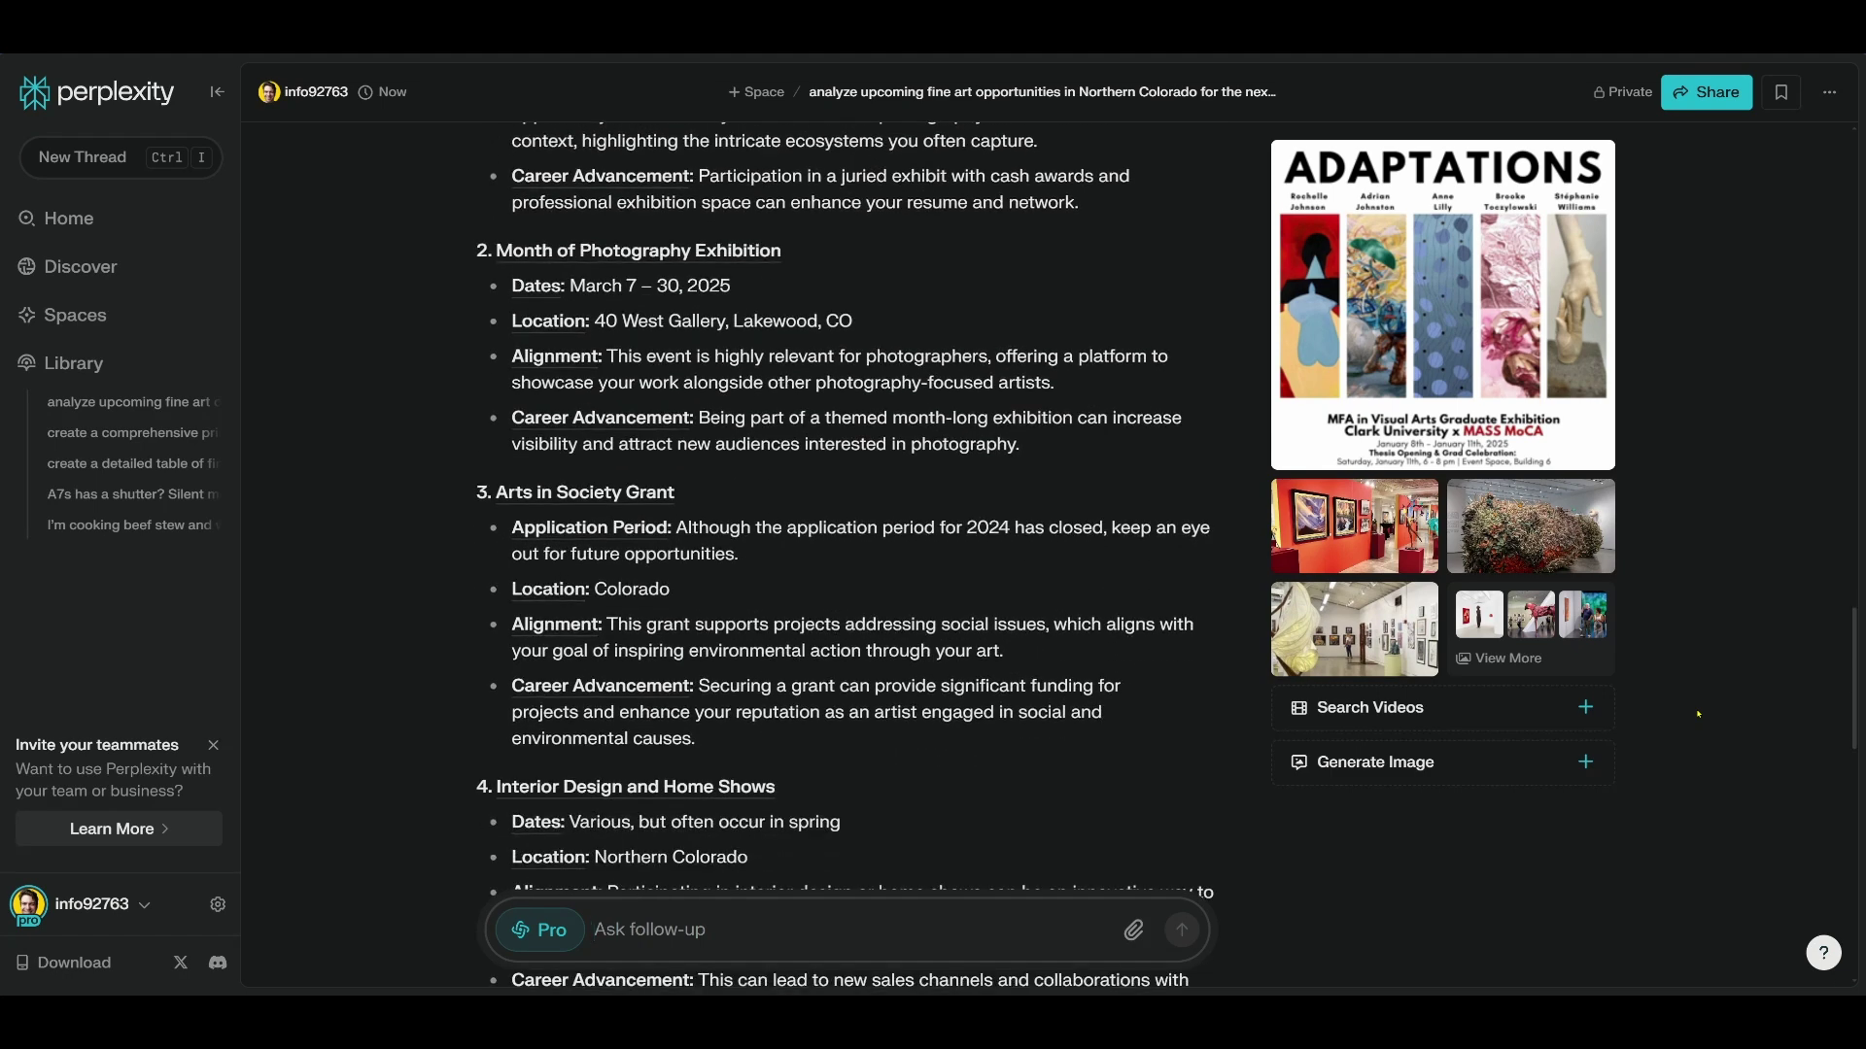
scroll(1699, 715, down, 3)
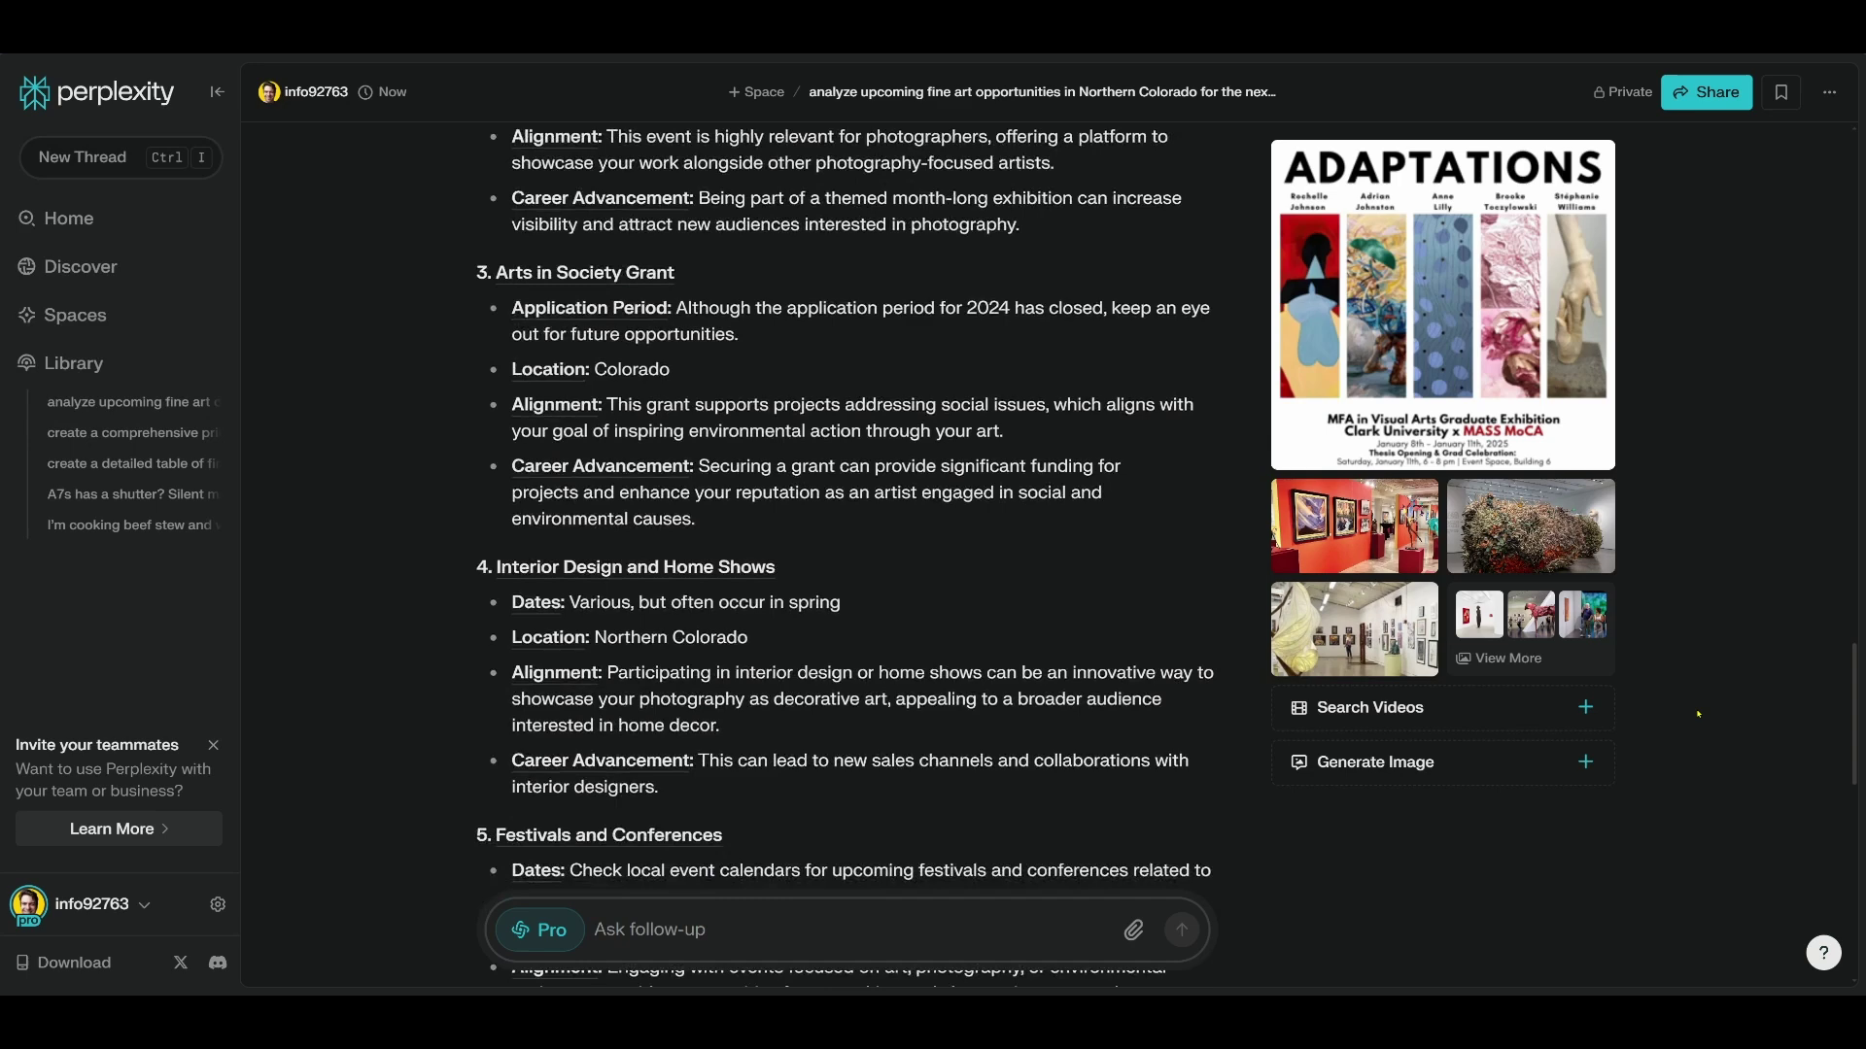
scroll(1699, 715, down, 1)
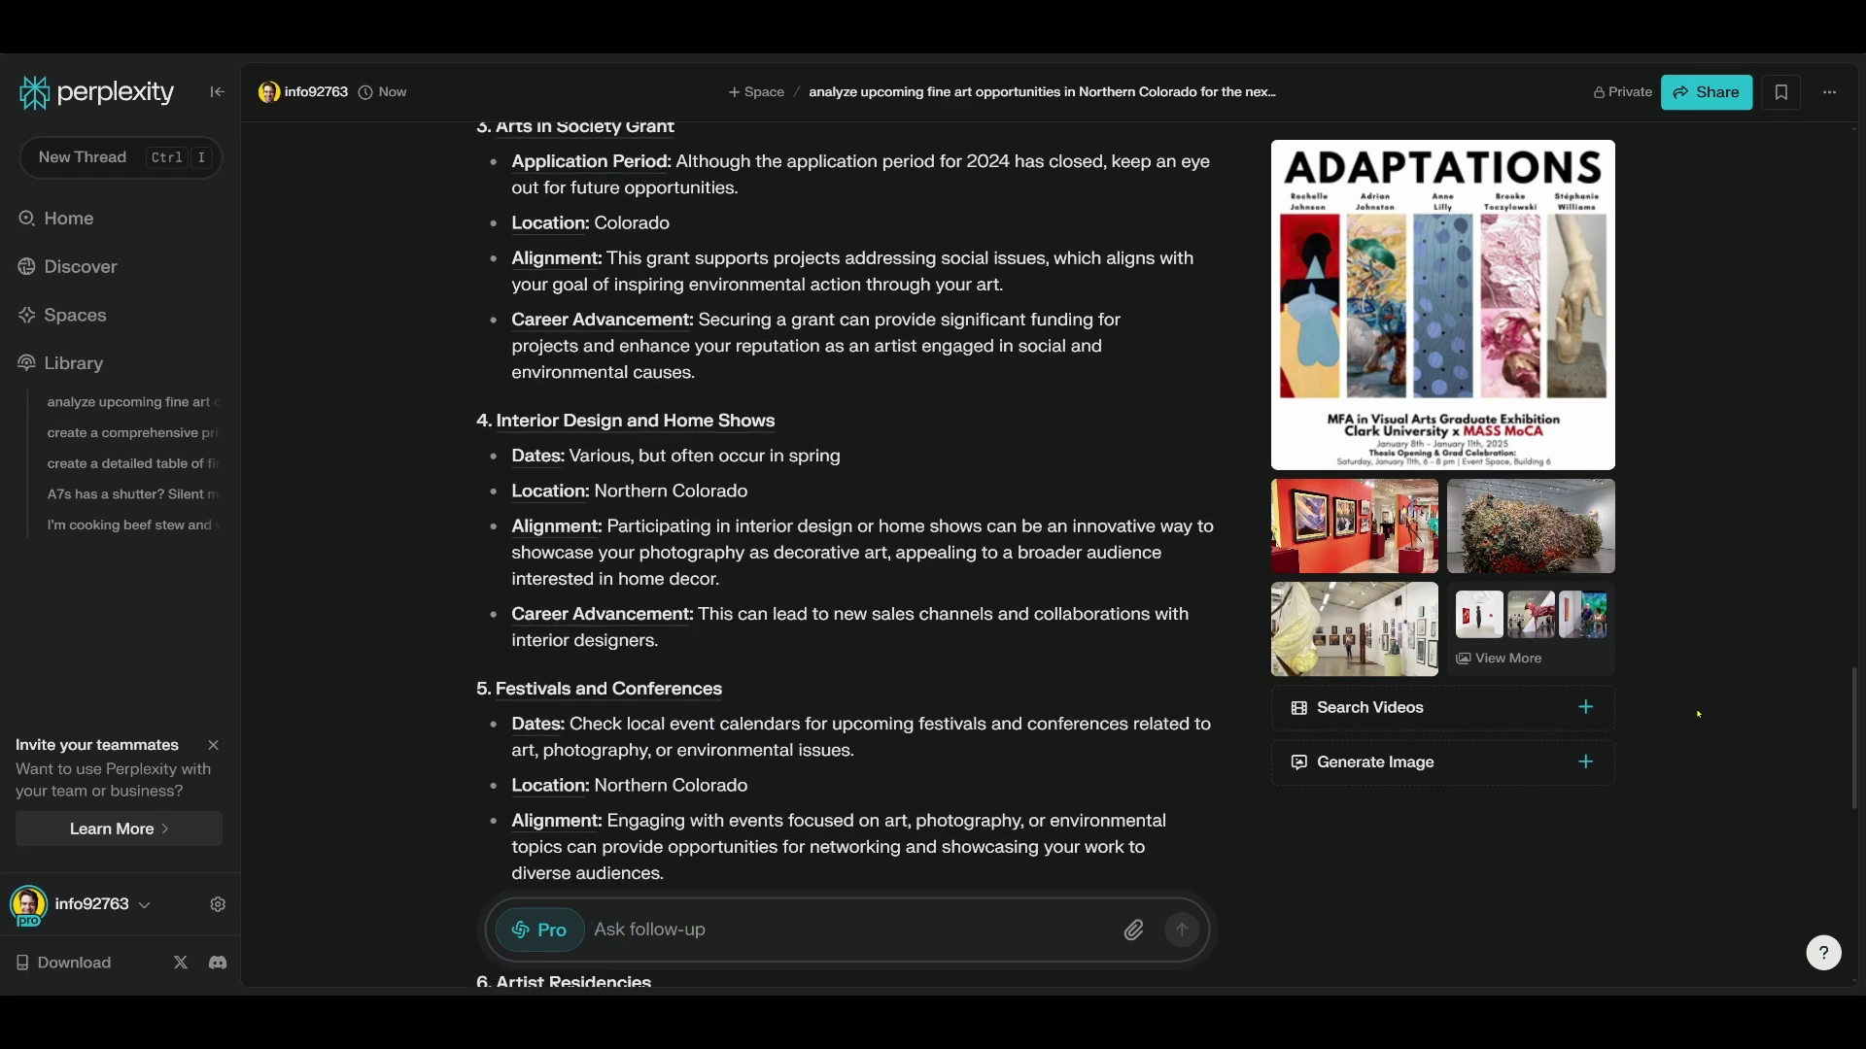
scroll(1699, 715, down, 5)
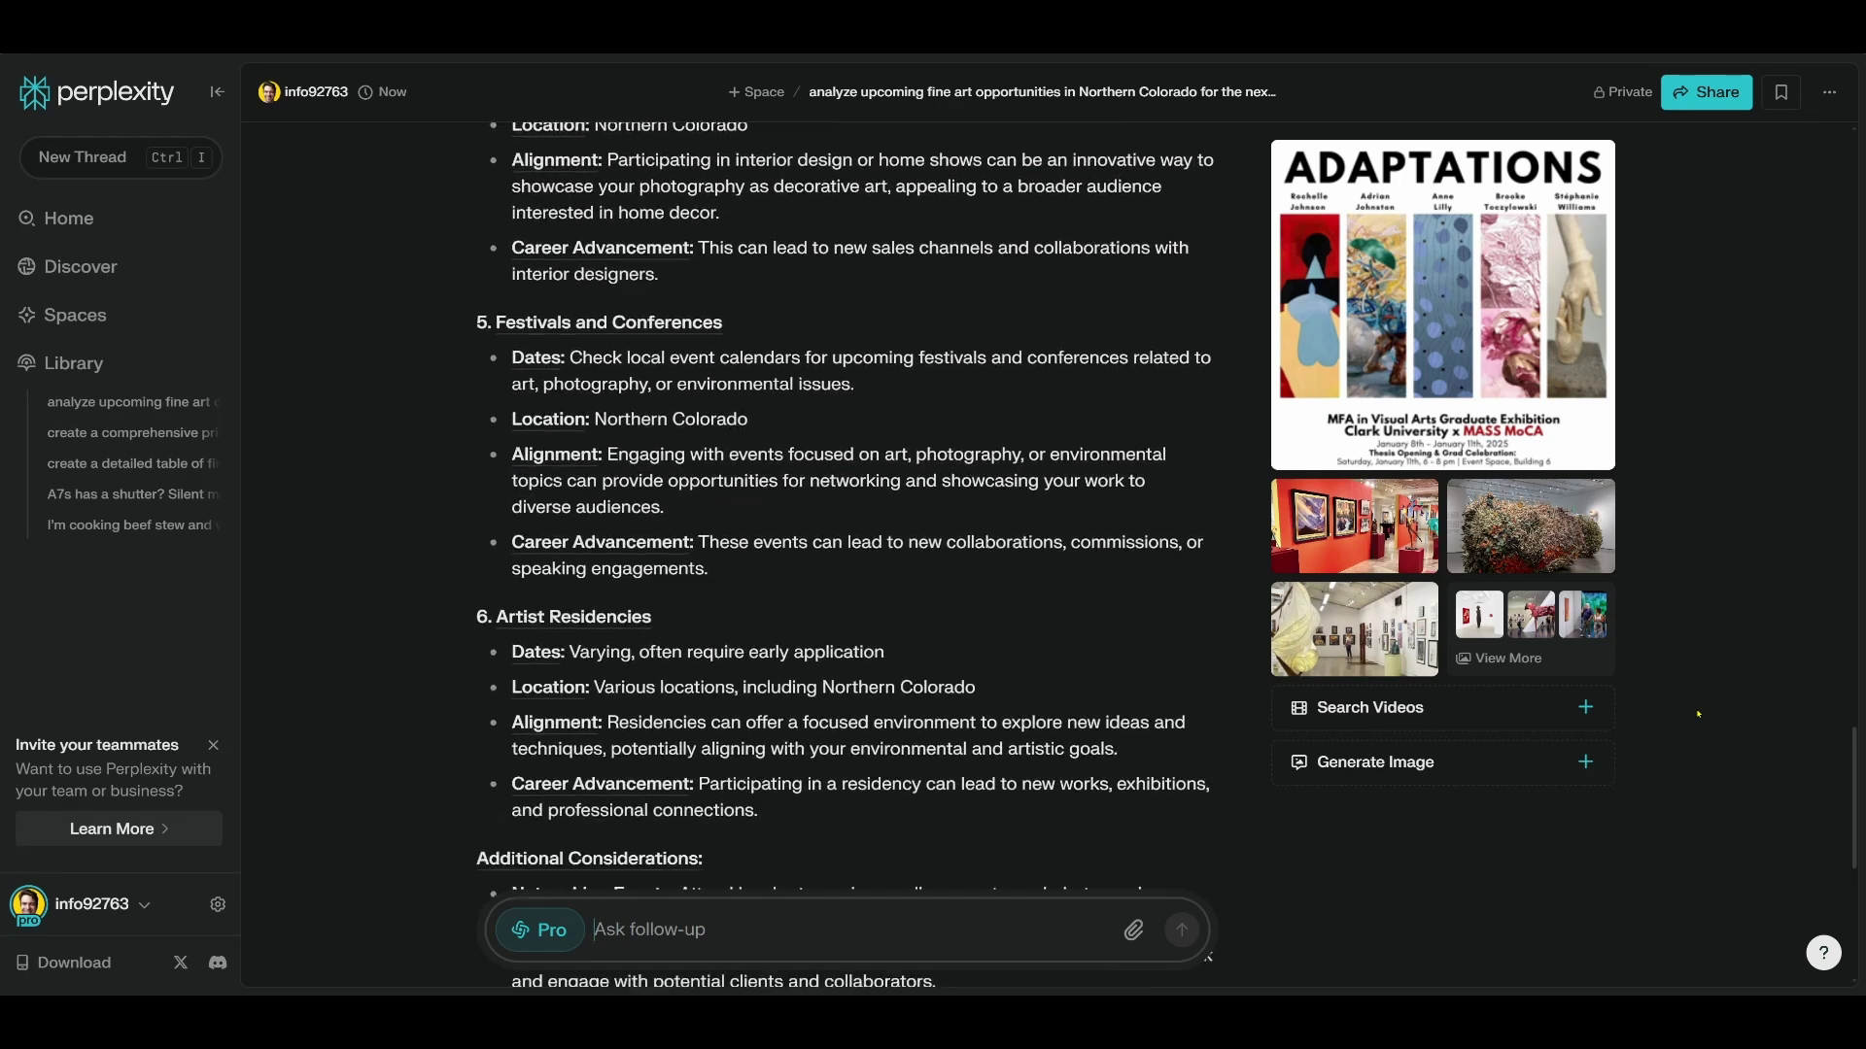
scroll(1699, 716, down, 1)
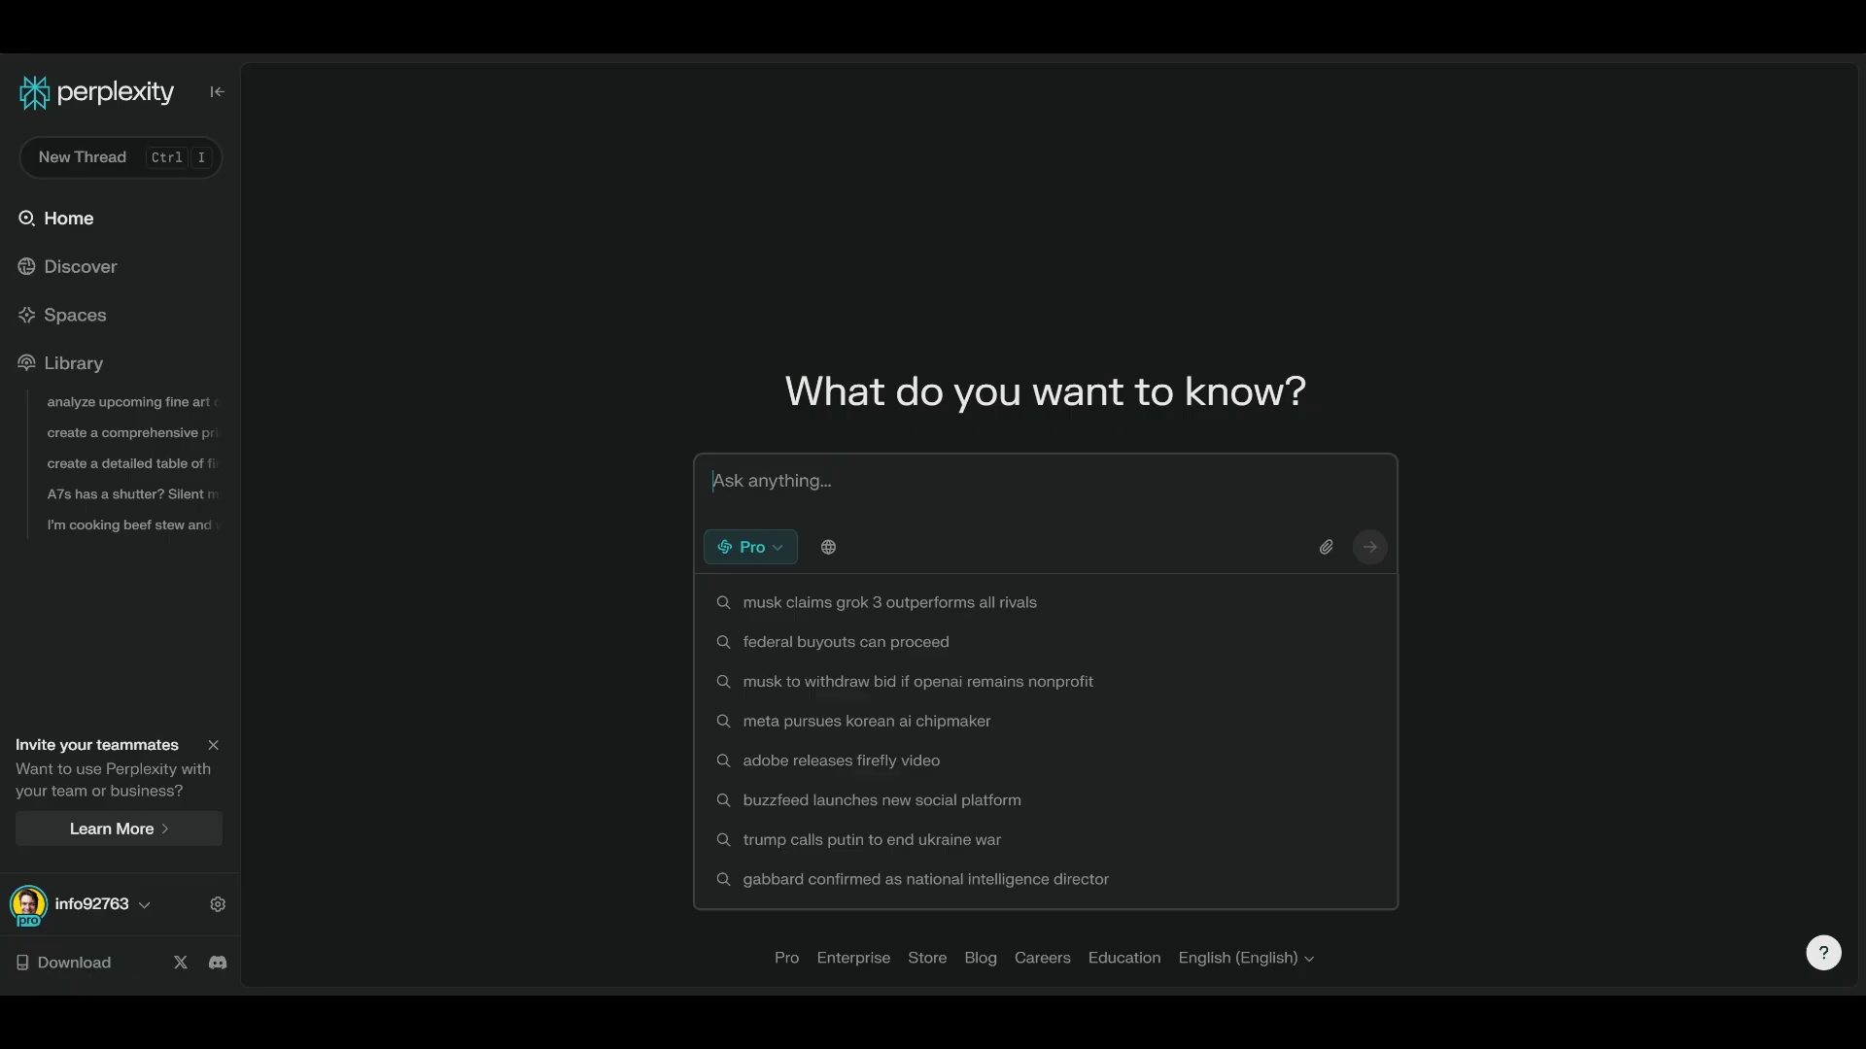
Submit the Northern Colorado brand-presence roadmap request with the photographer's biography pasted below it.
text(help me cr)
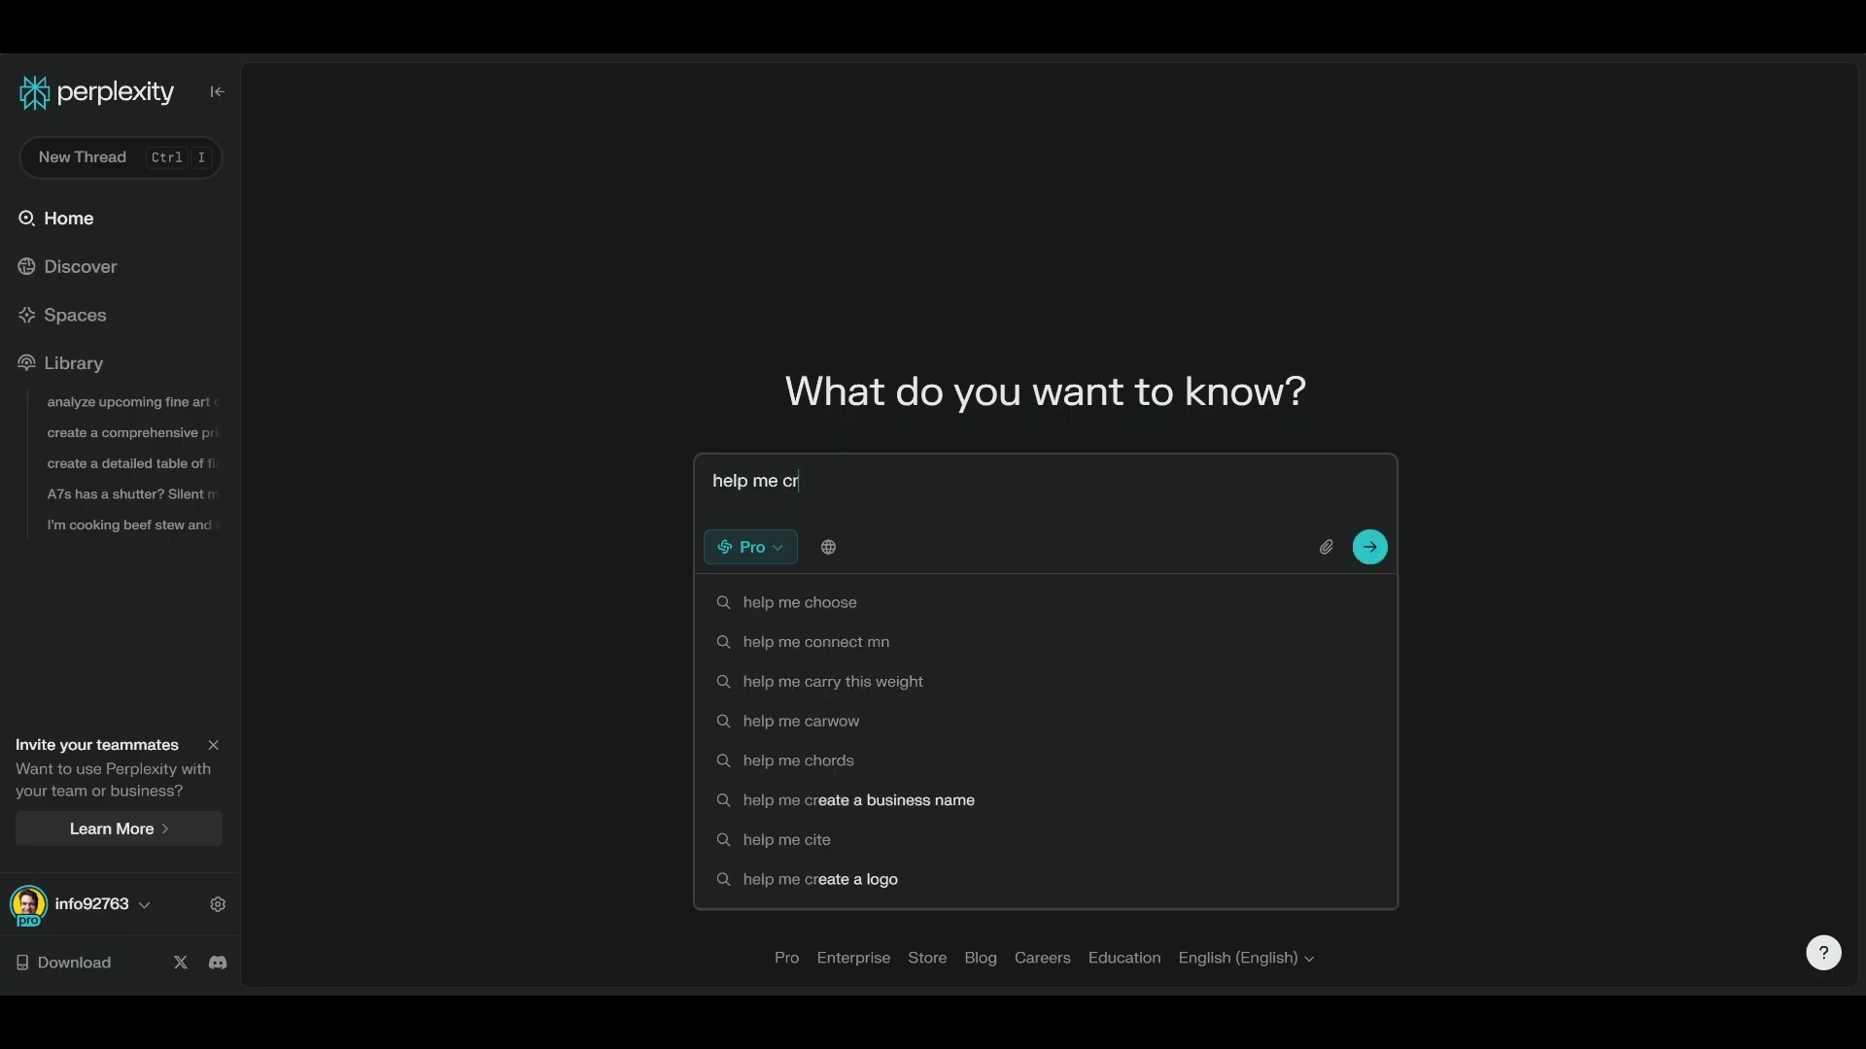
text(eate a strategic roadmap for esta)
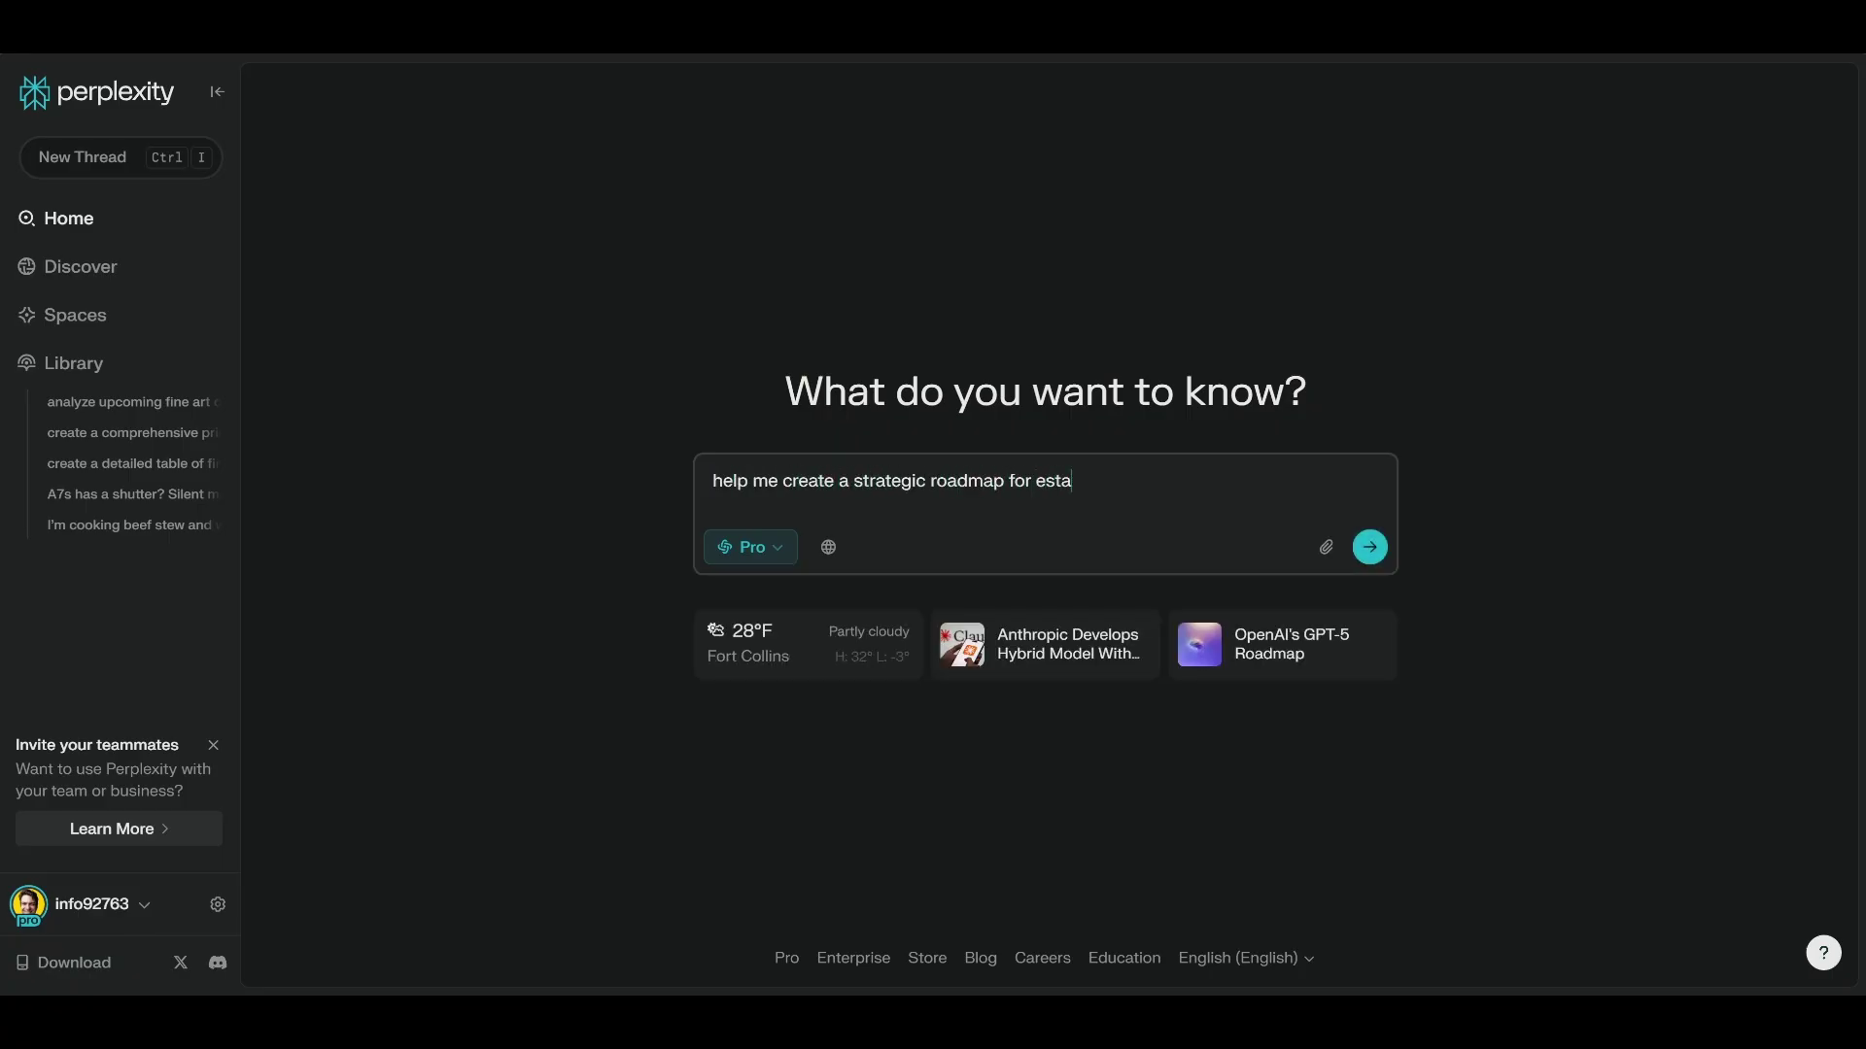
text(blishing a strong brand presence in Northern C)
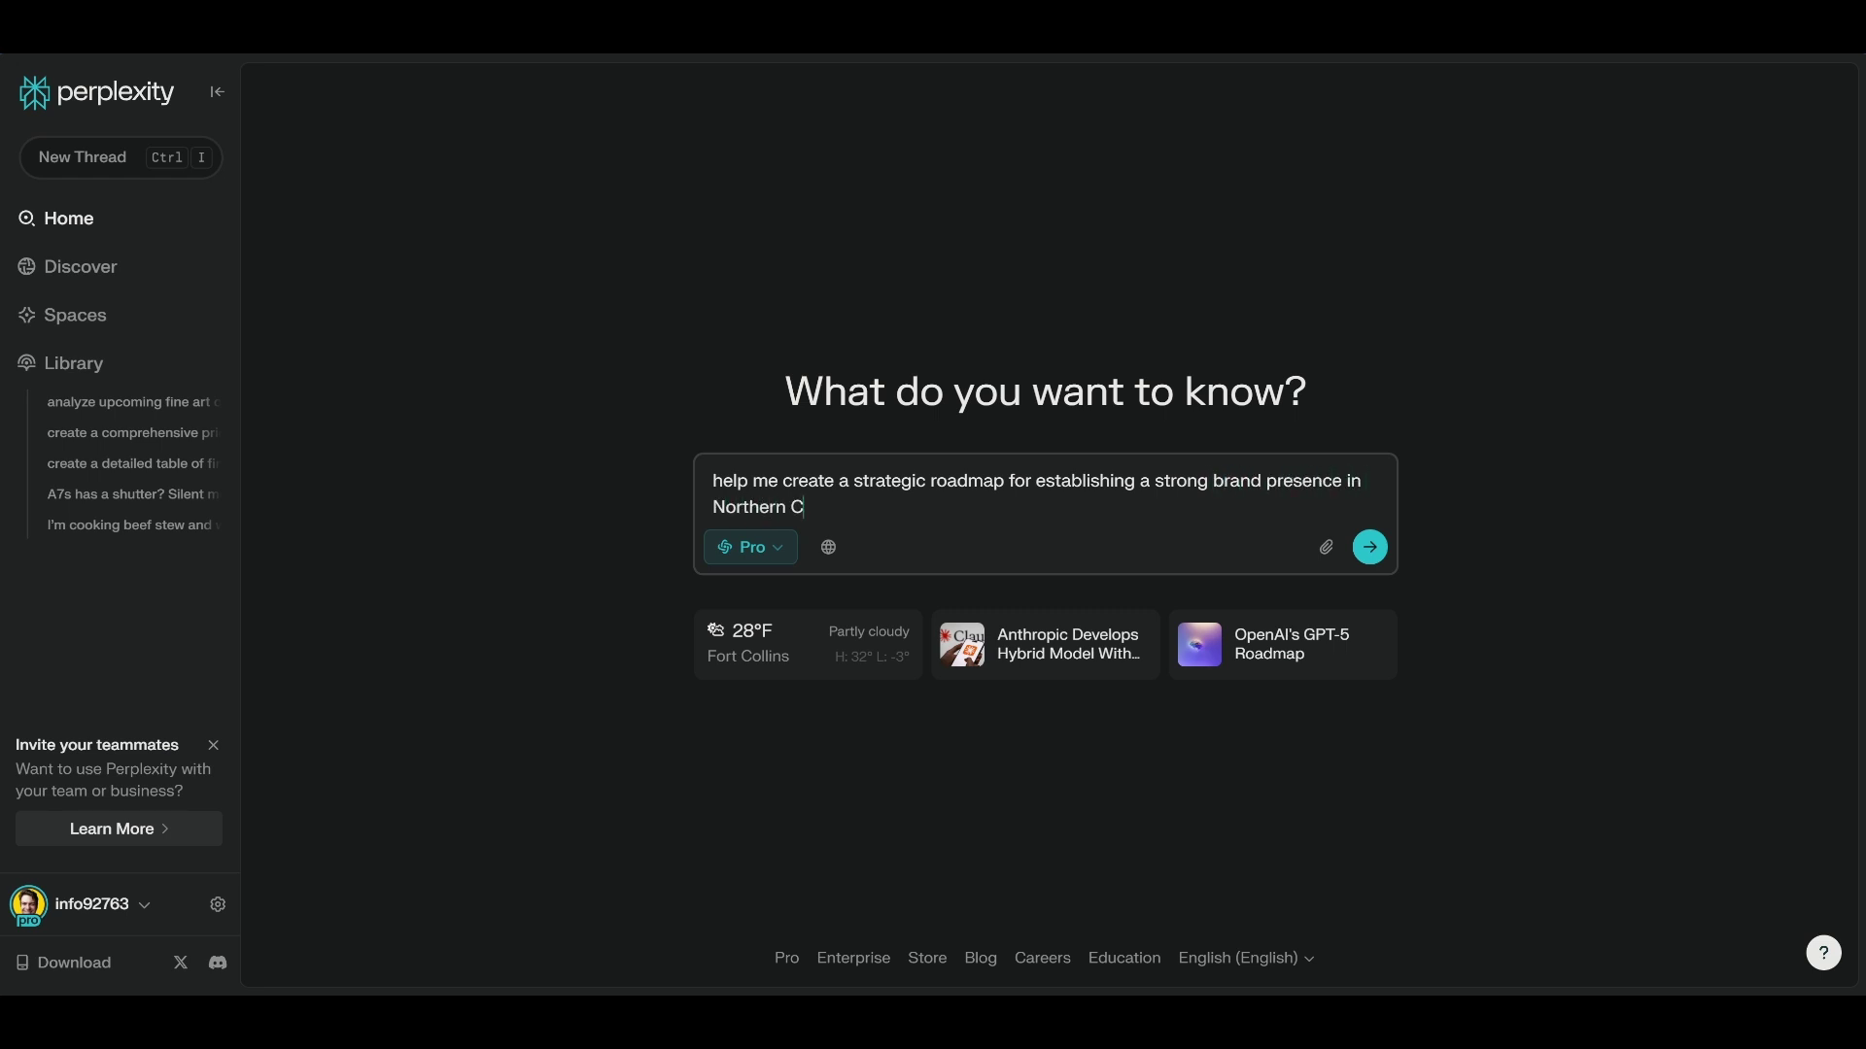
text(olorado for my business over the next 12)
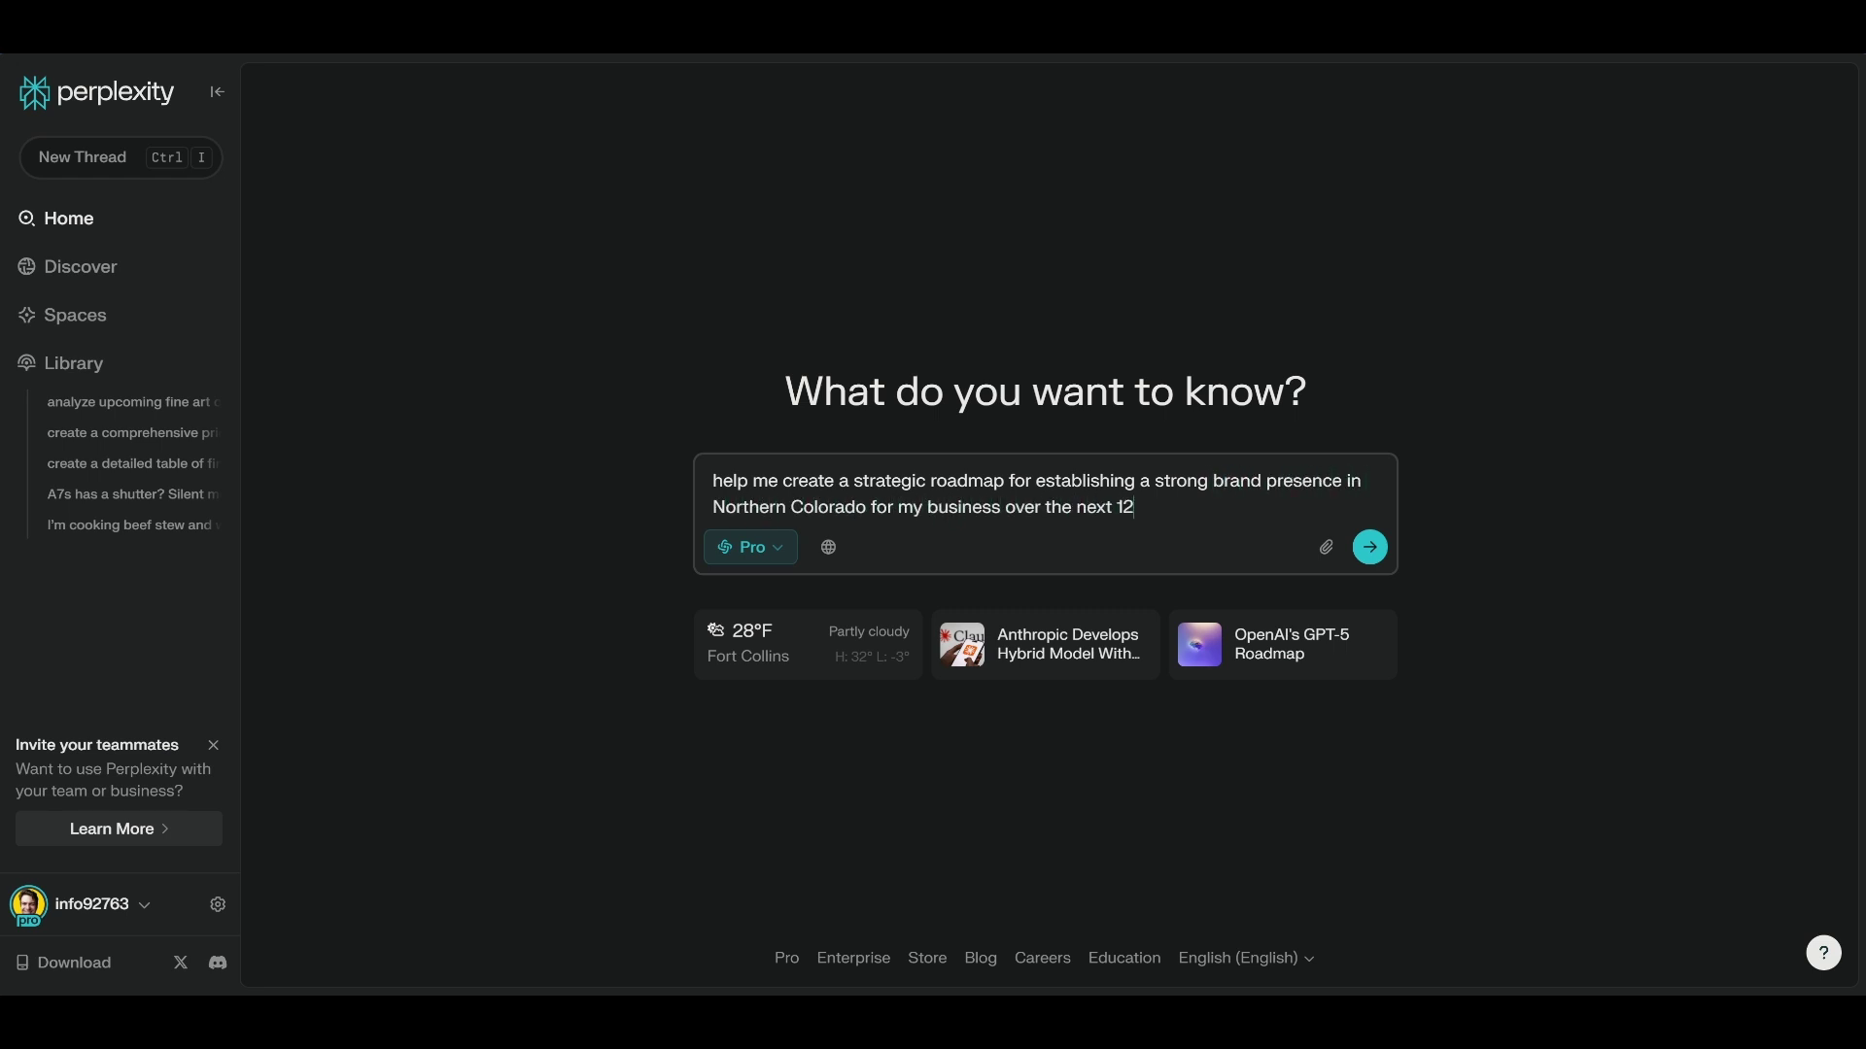
text( months. create separate tables for thing)
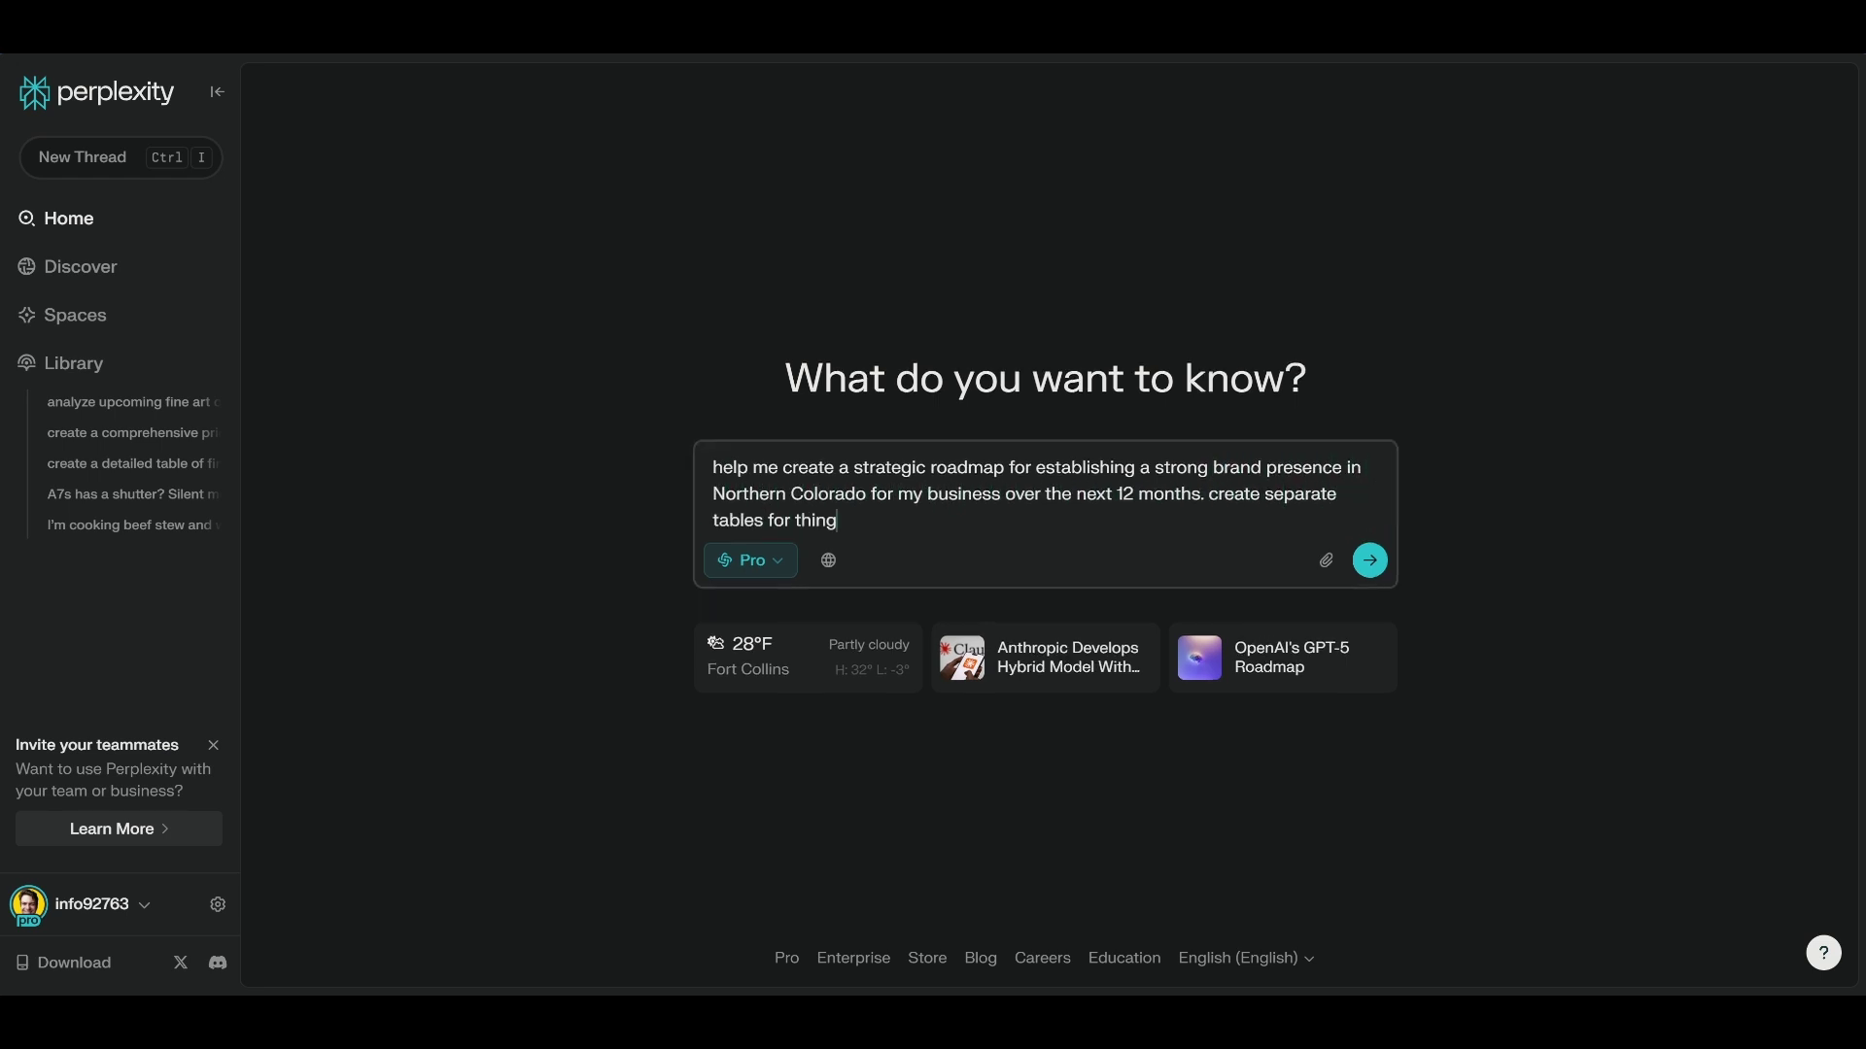
text(s like: key events, networking o)
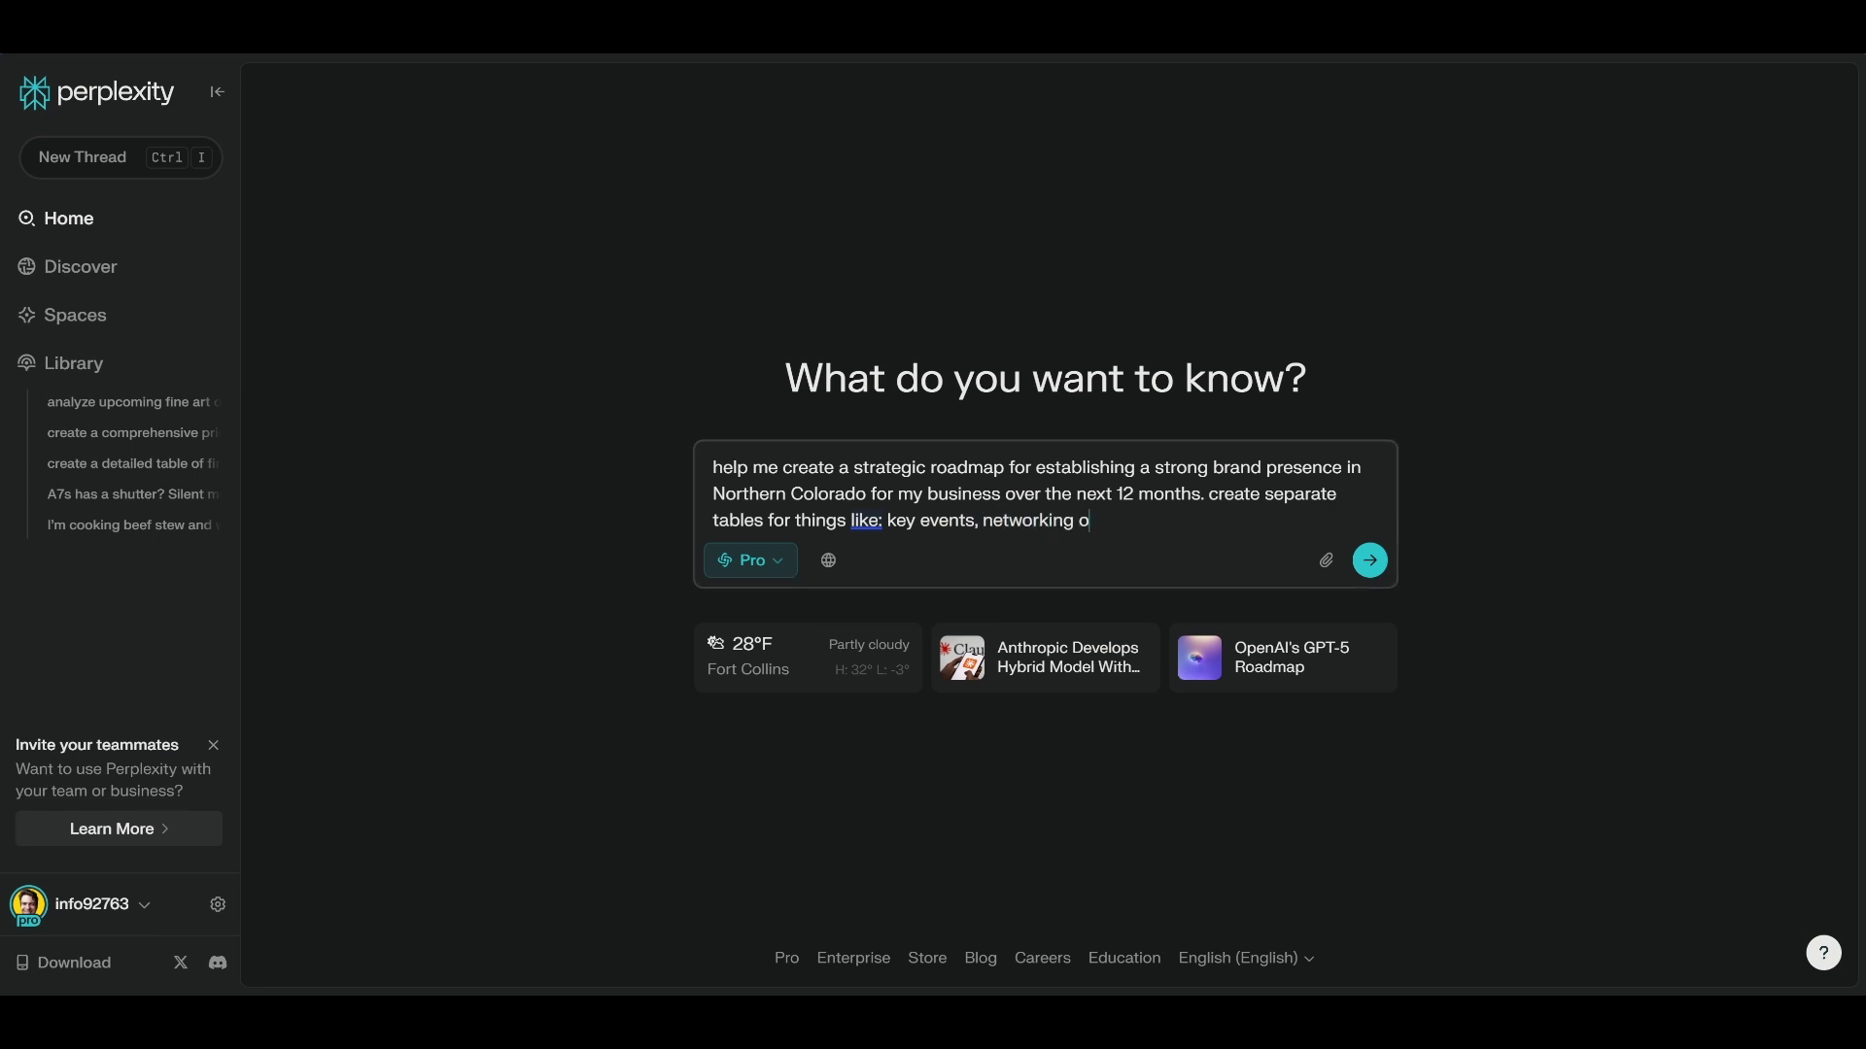
text(pportunities, potential collaborators, and)
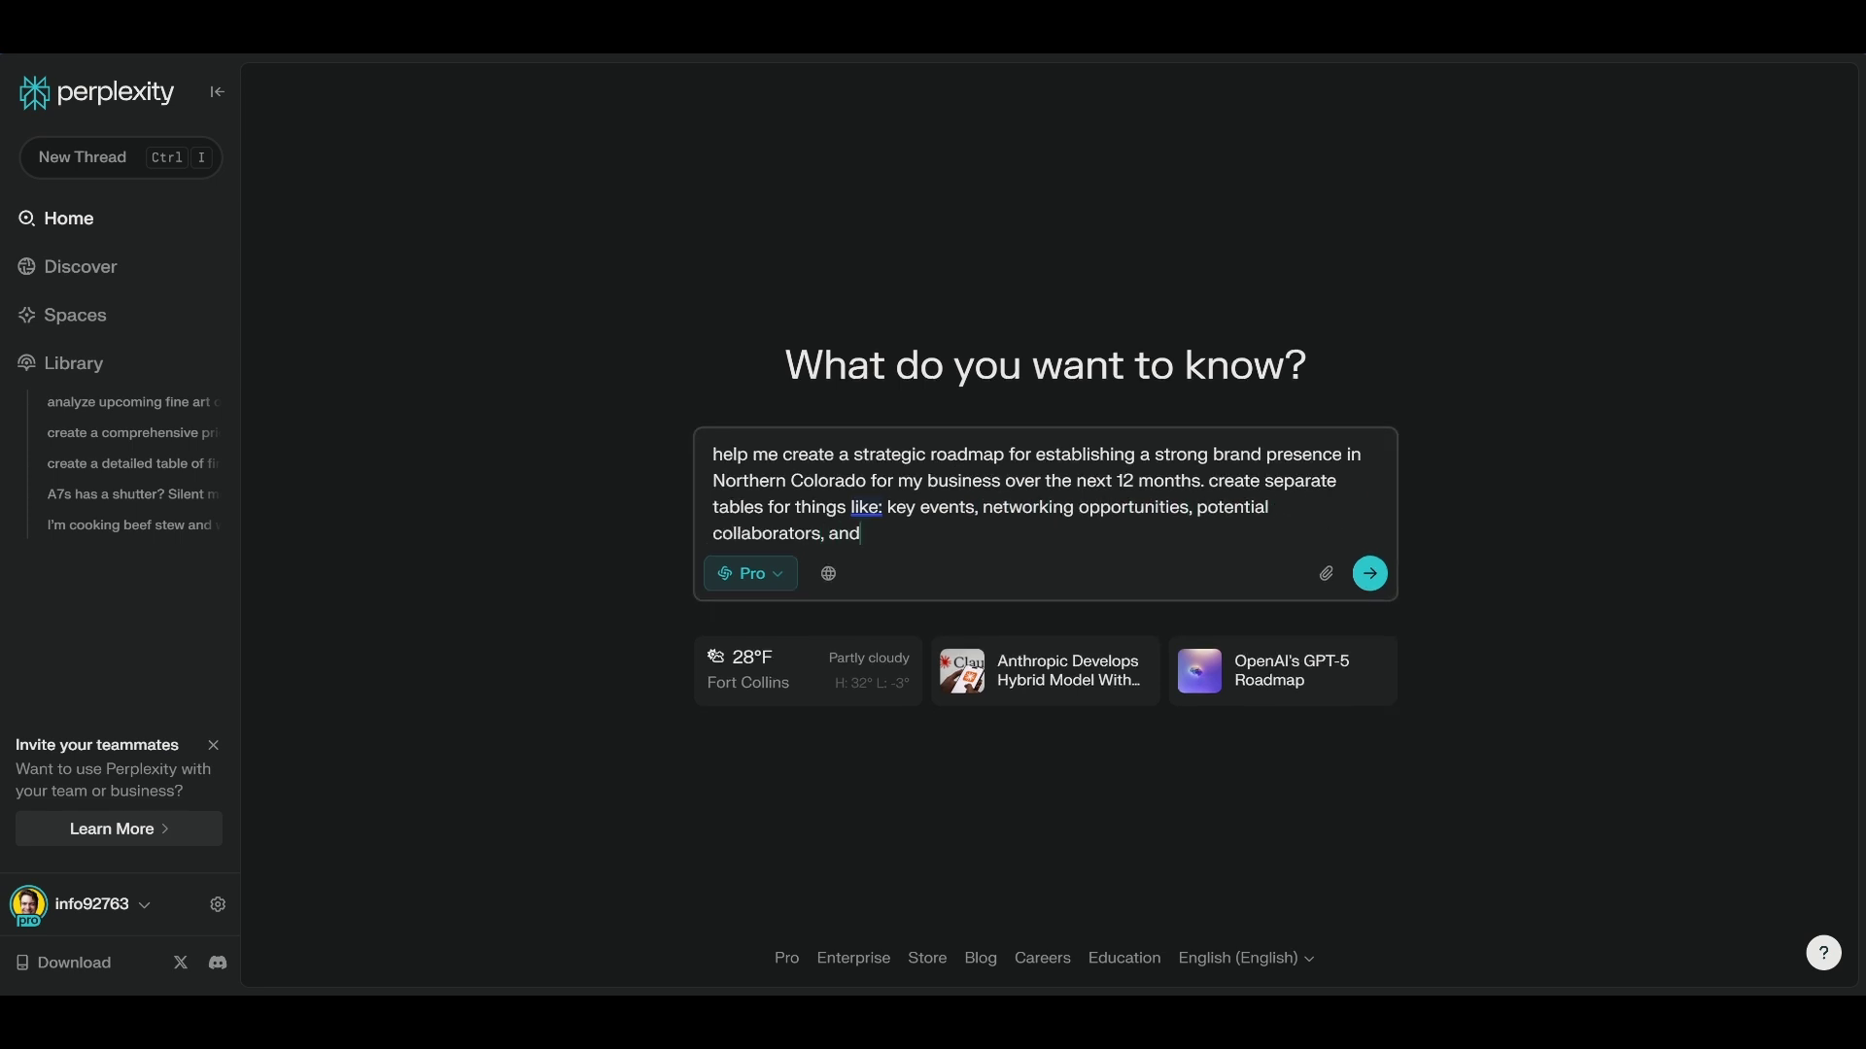
text( ideal clients.)
key(shift+Return)
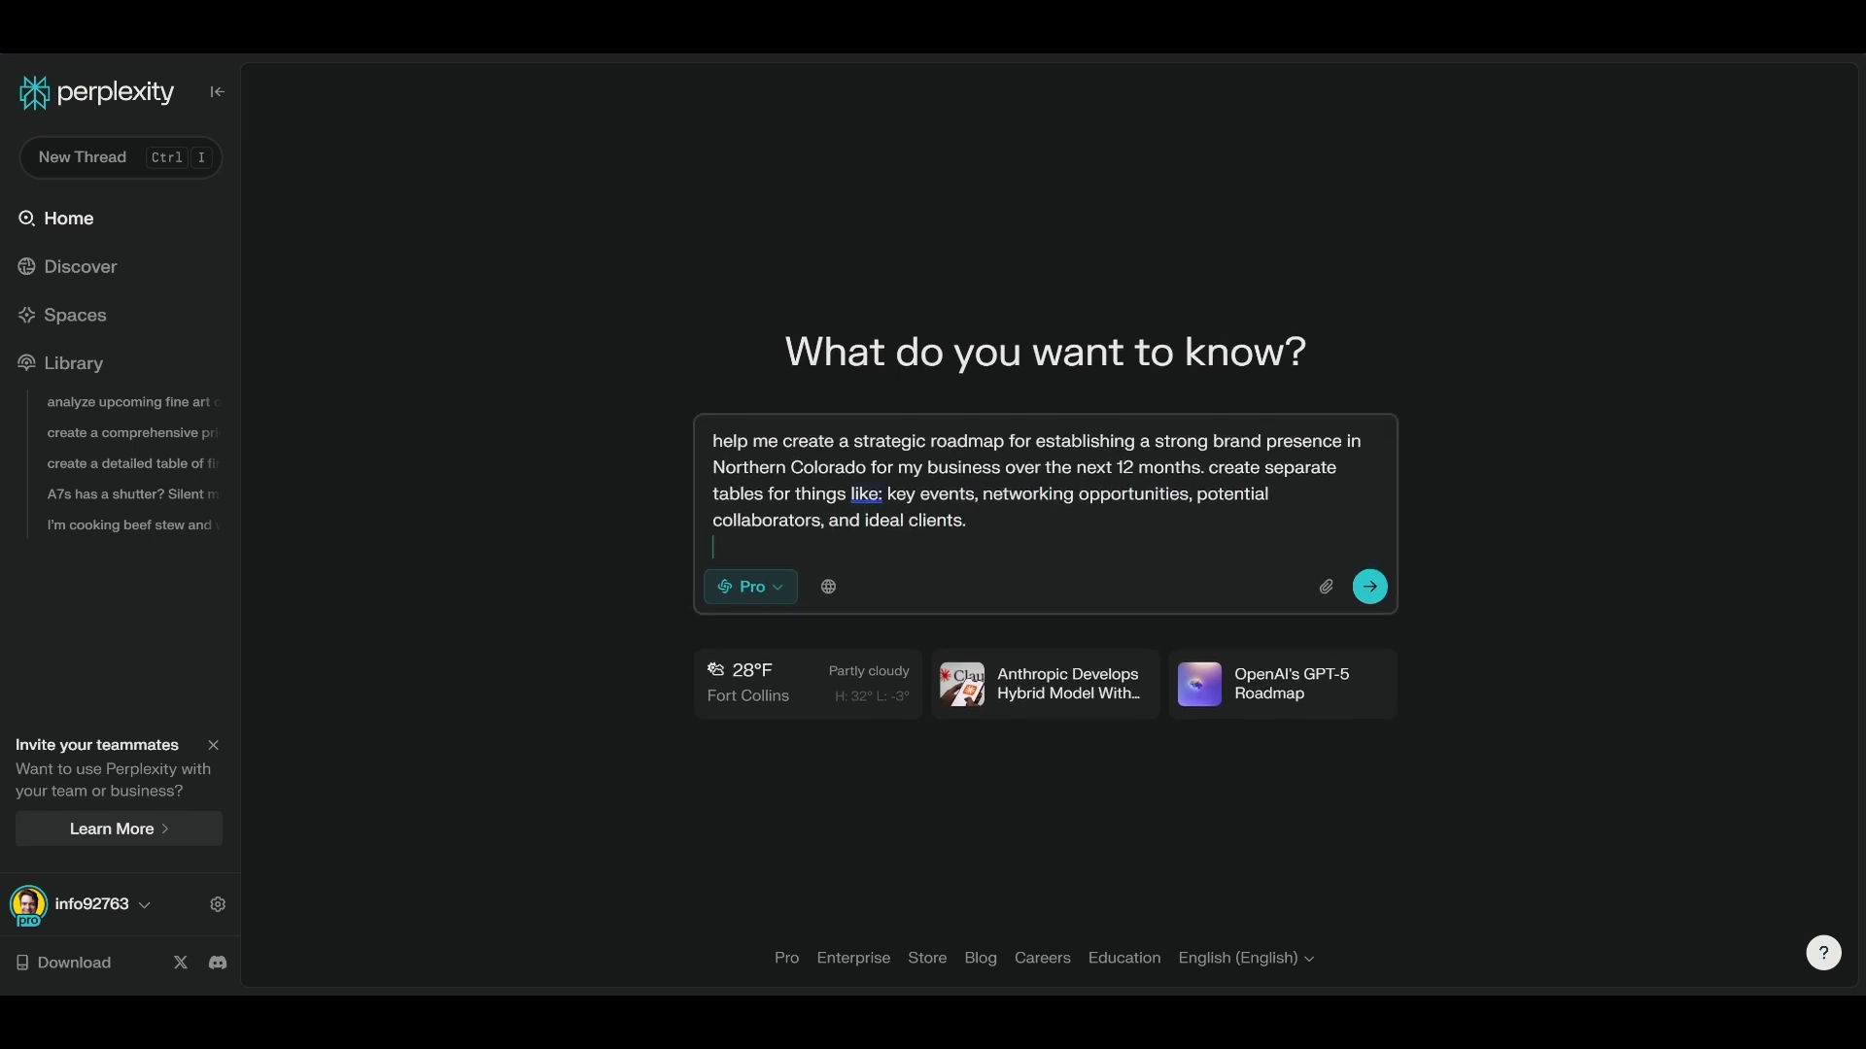
key(ctrl+v)
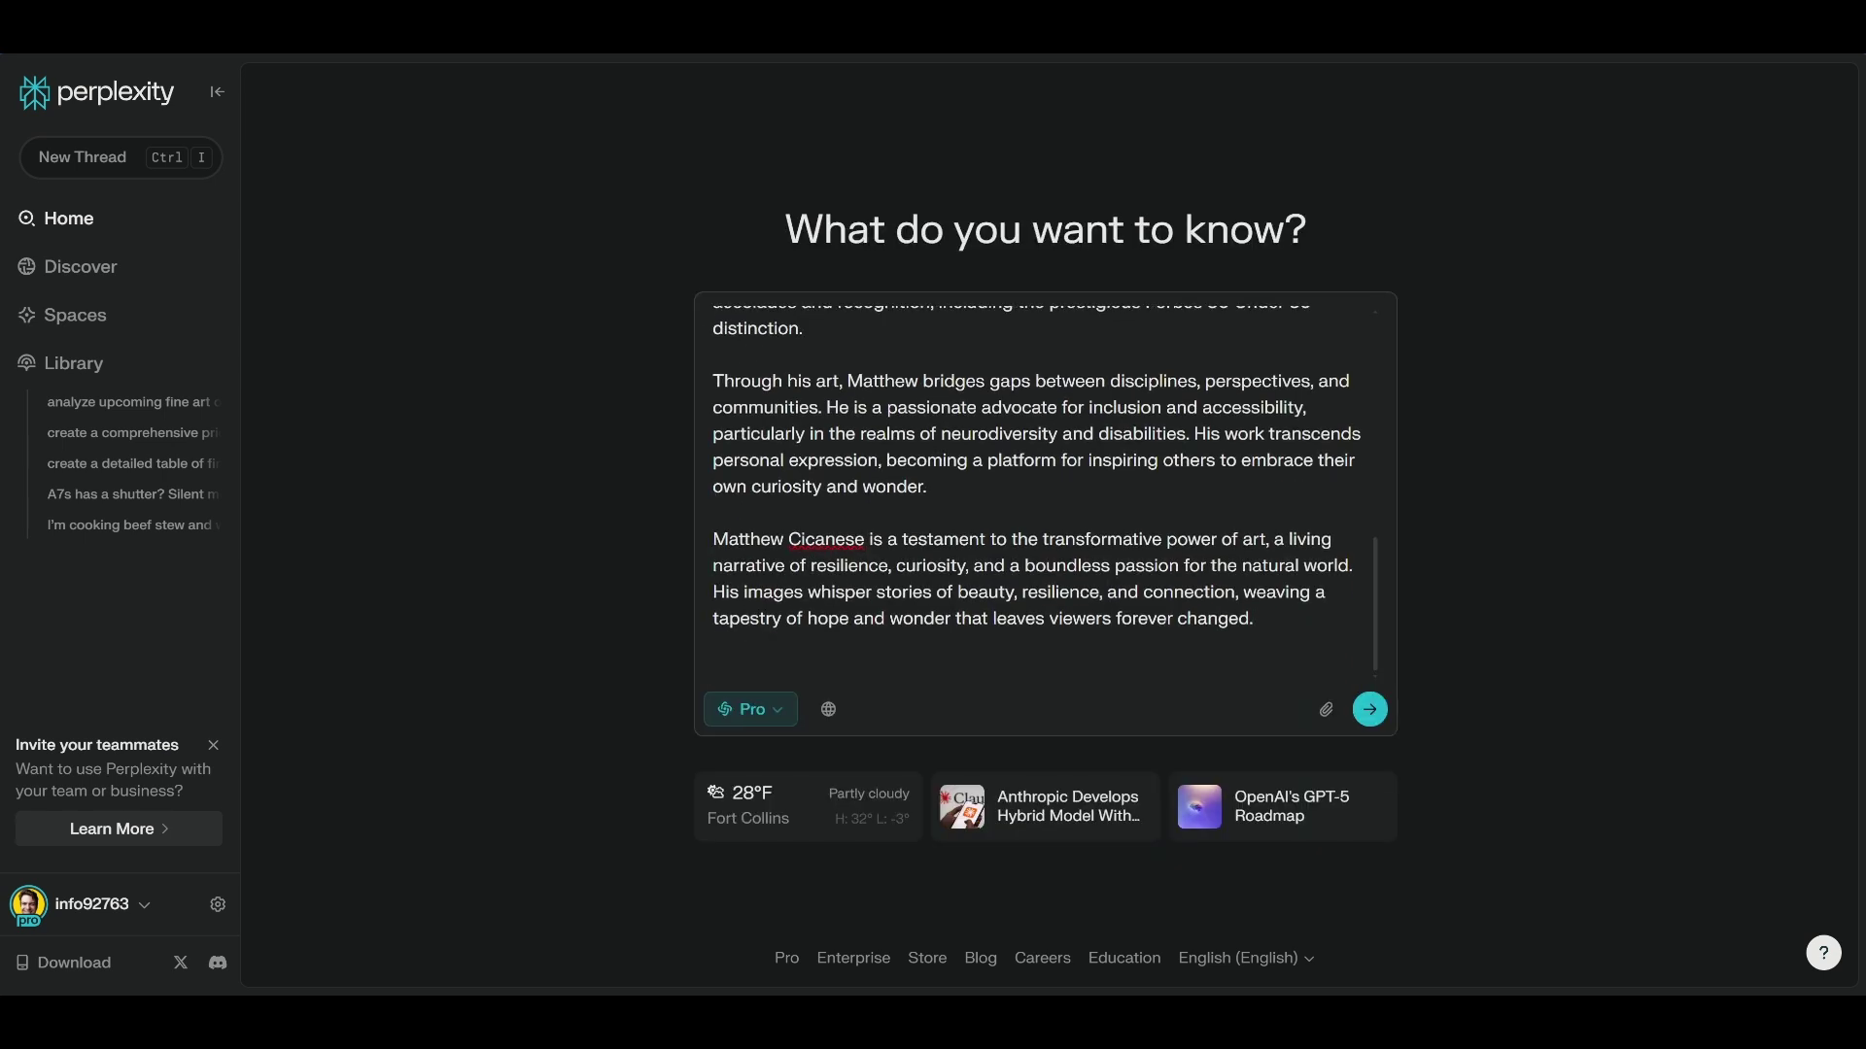
key(Return)
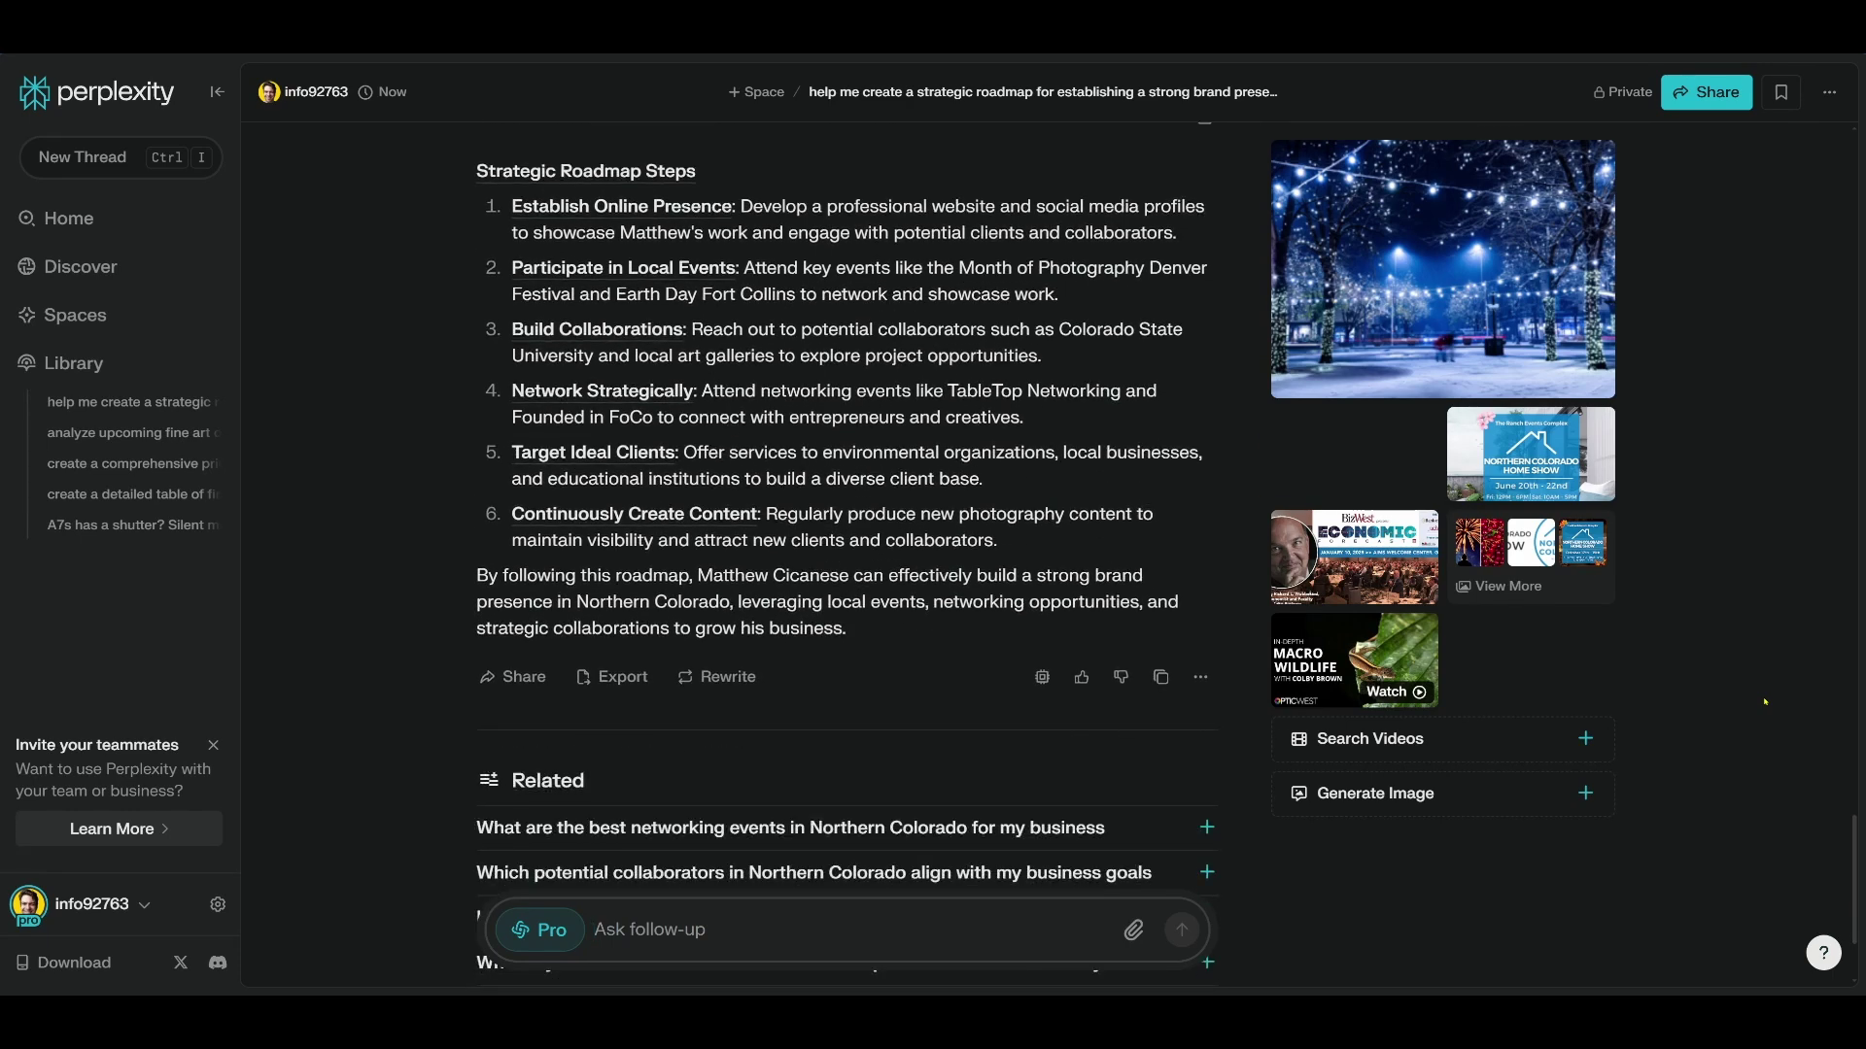
Ask which of these opportunities historically led to the strongest gallery relationships and sales for award-winning wildlife photographers.
text(identify which of these oppo)
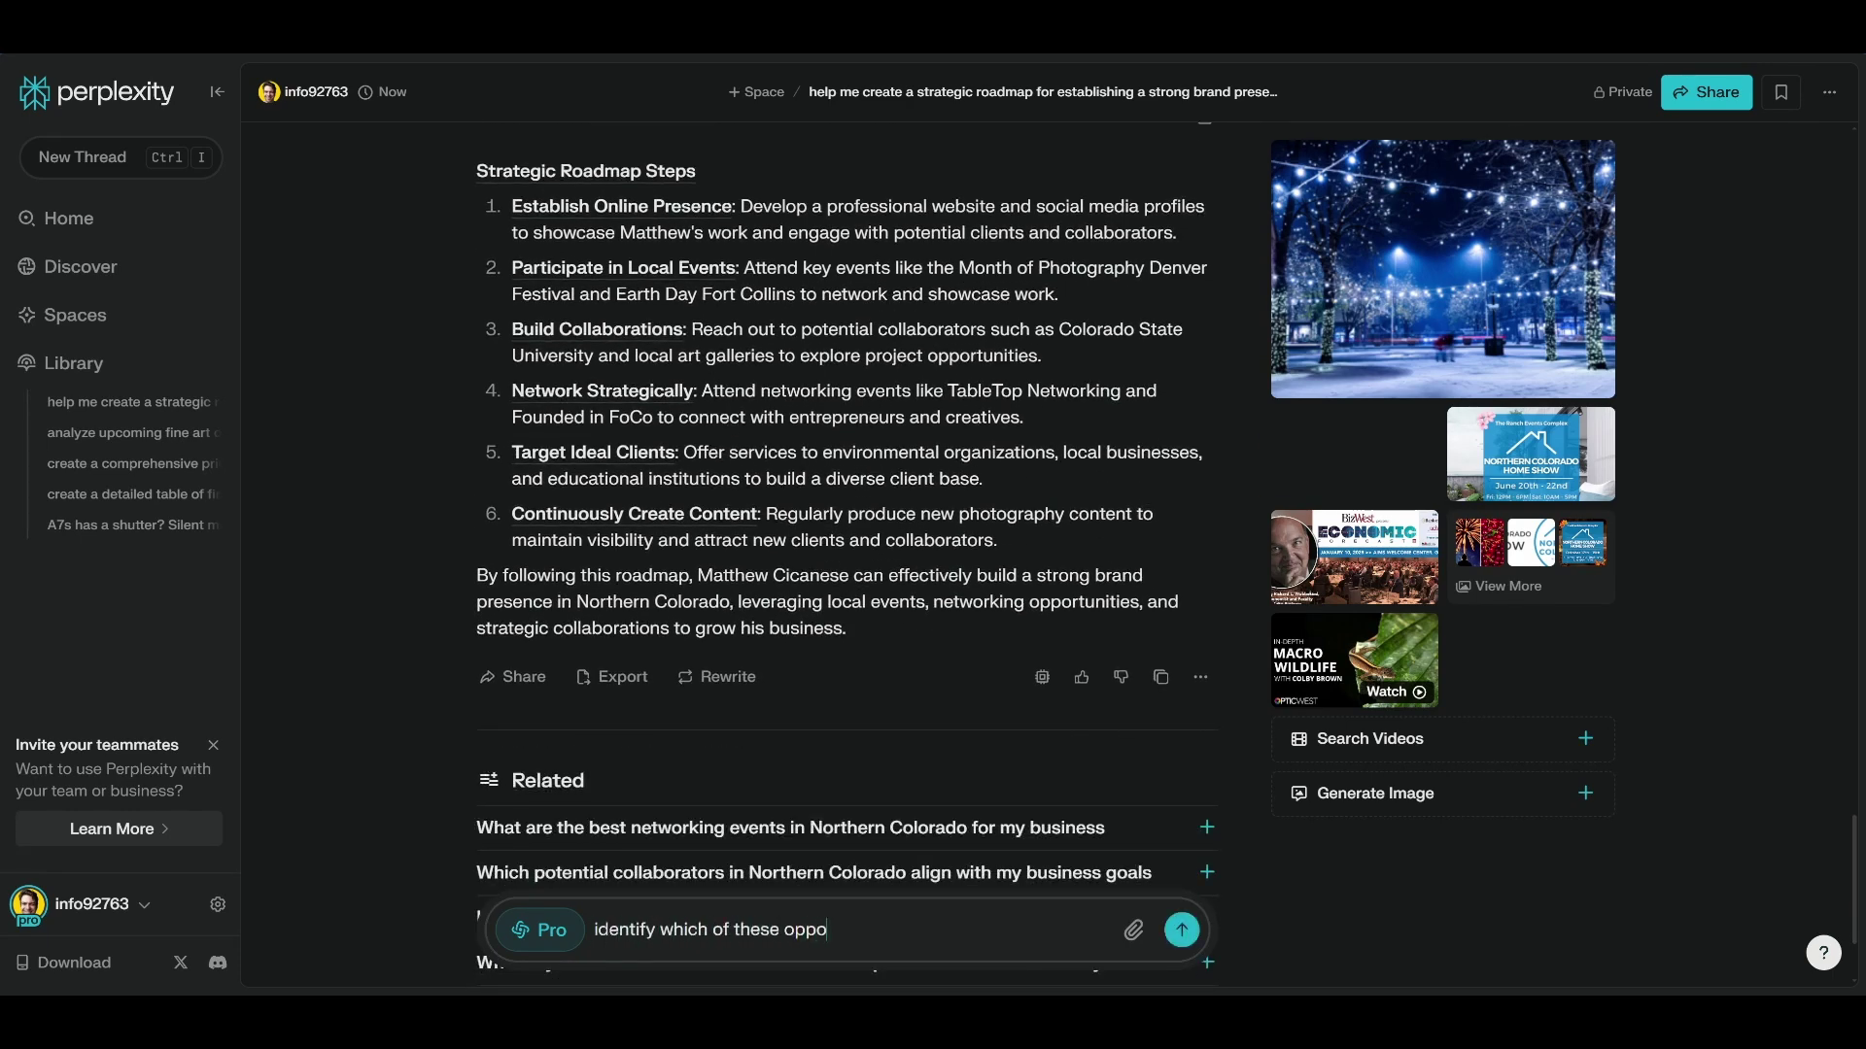
text(rtunities have historically led to the strong)
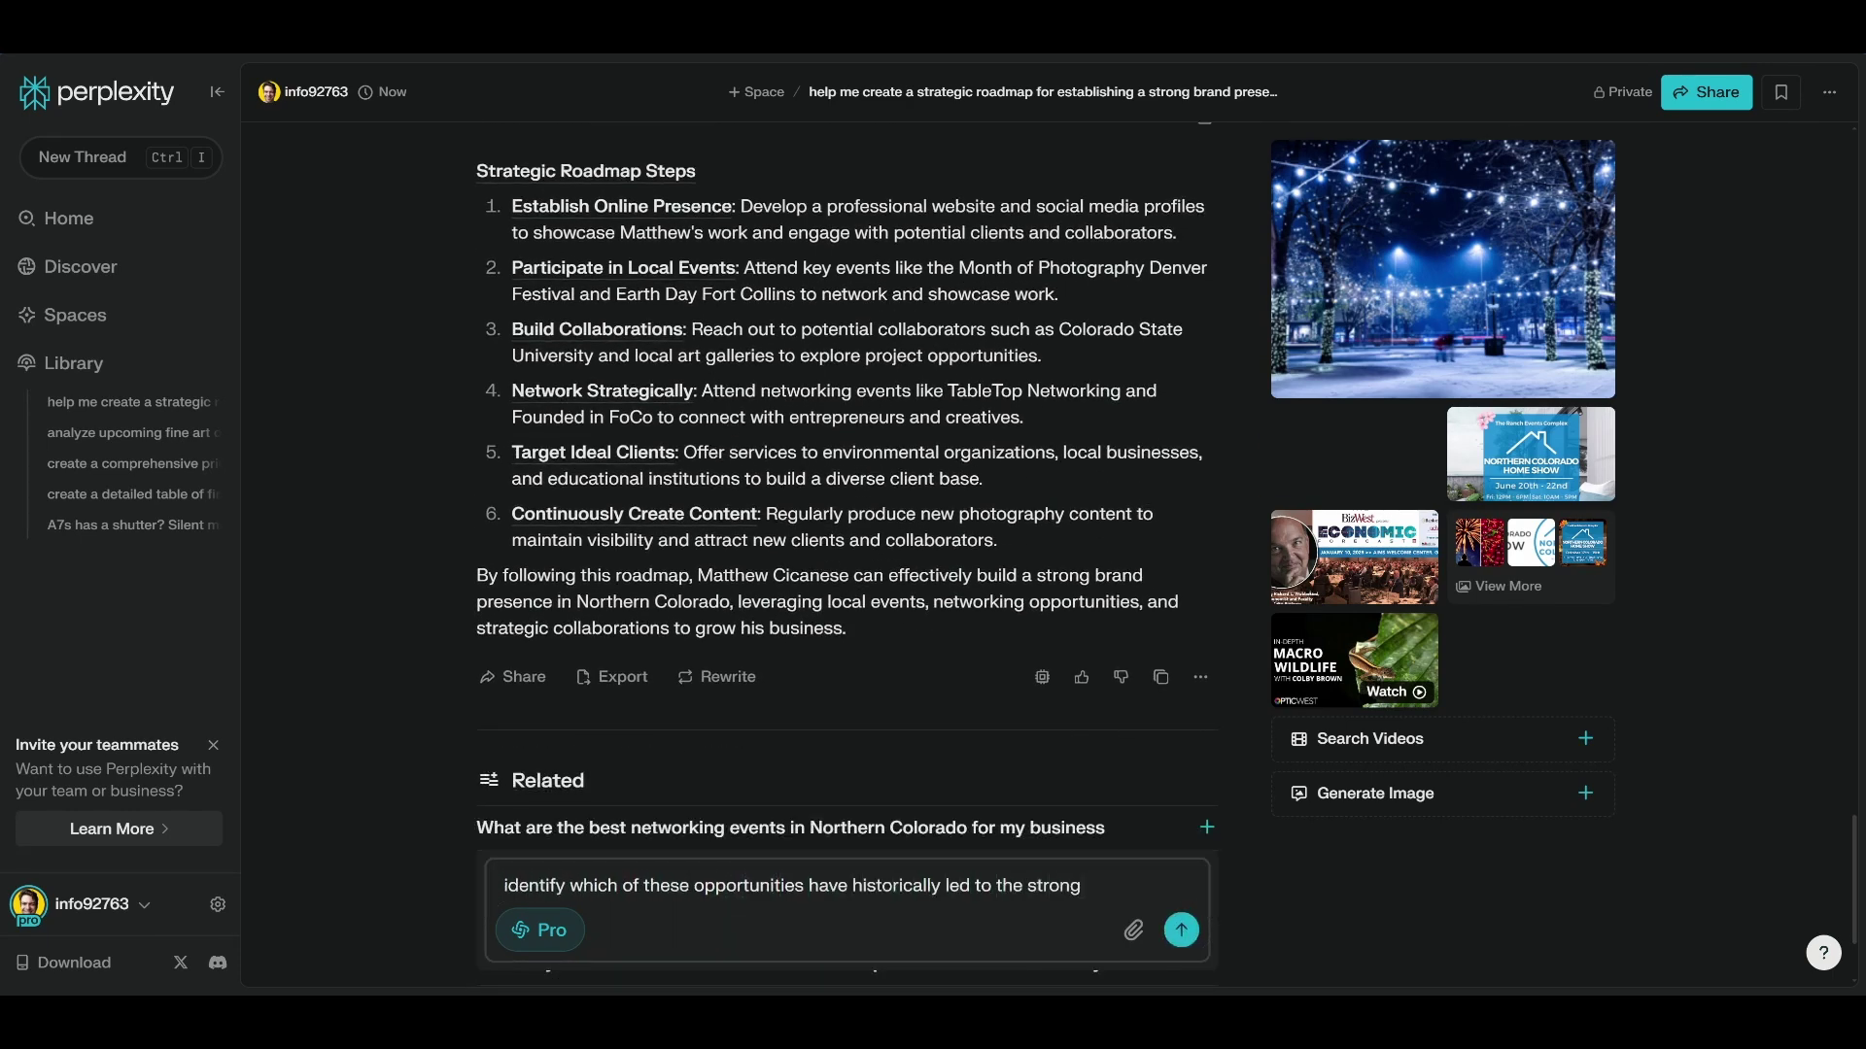
text(est gallery relationships and sales for award)
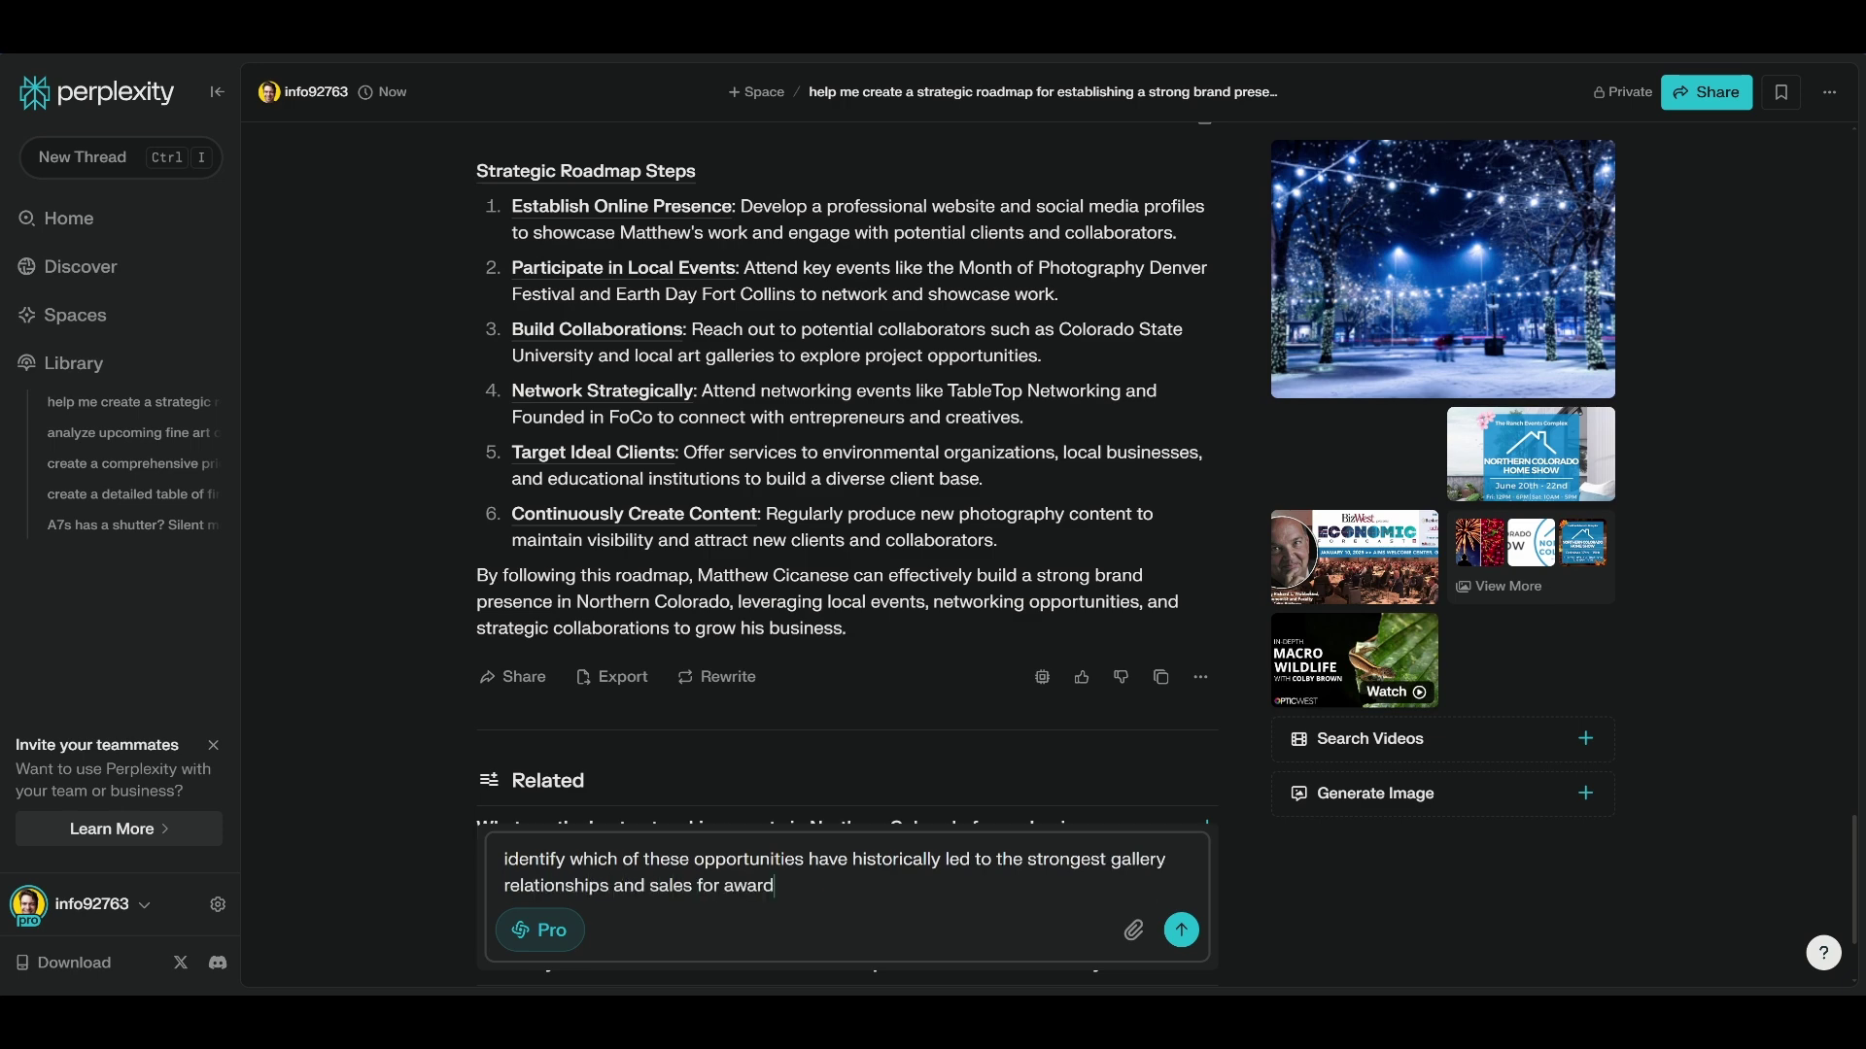
text(-winning wildlife photographers)
key(Return)
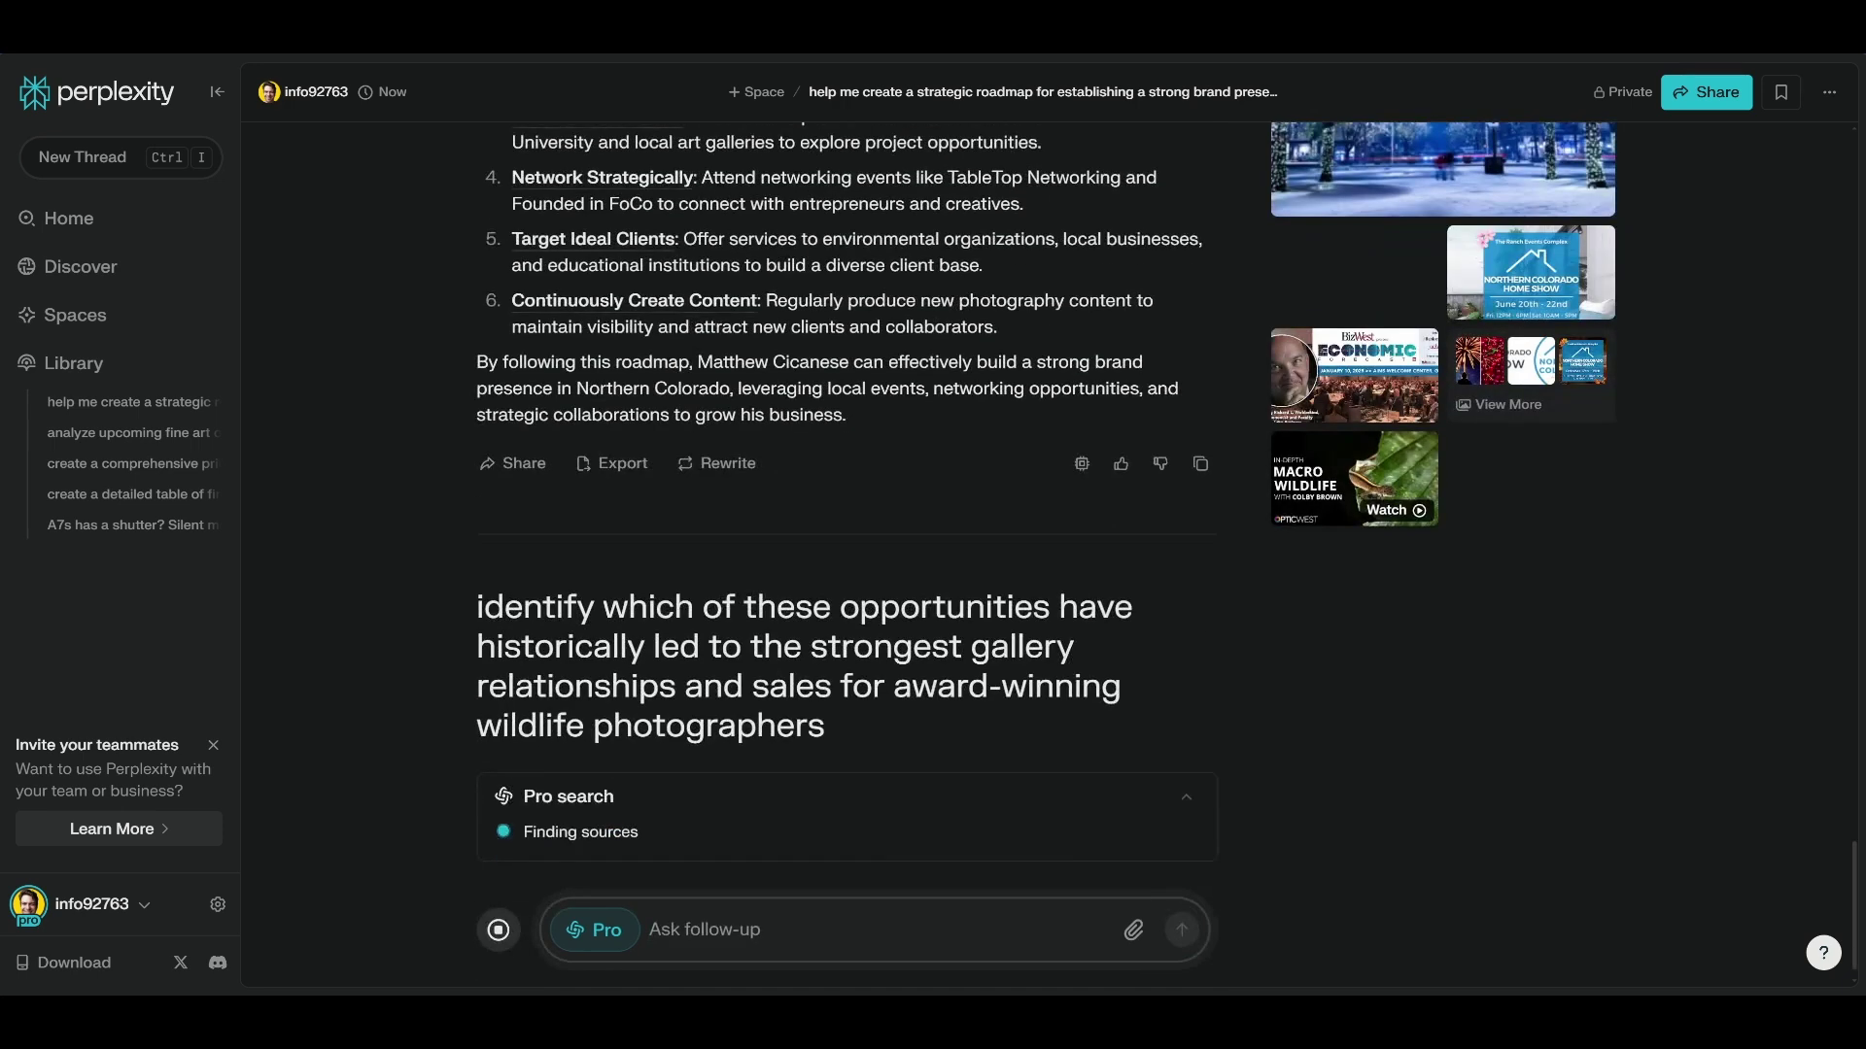